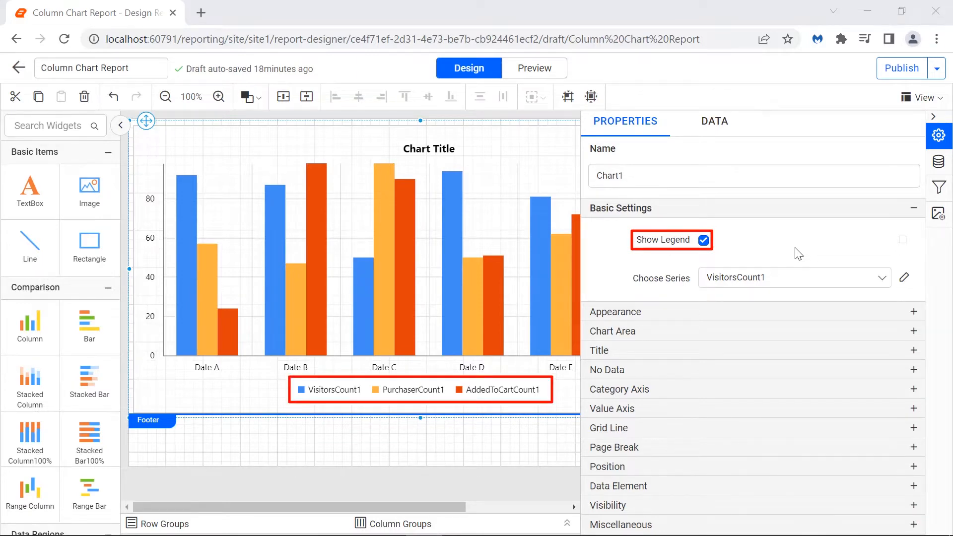
Hide the column chart's legend and show it again.
left_click(704, 240)
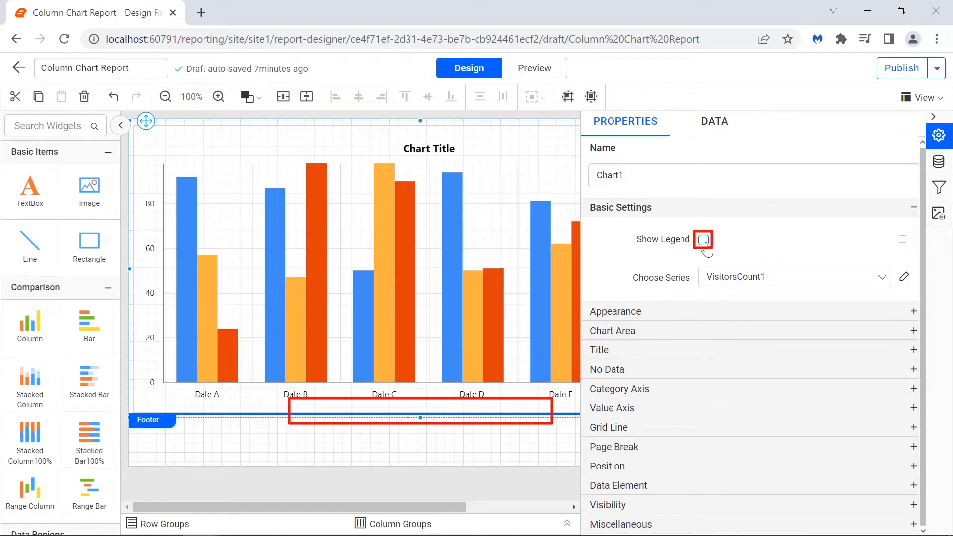
left_click(704, 240)
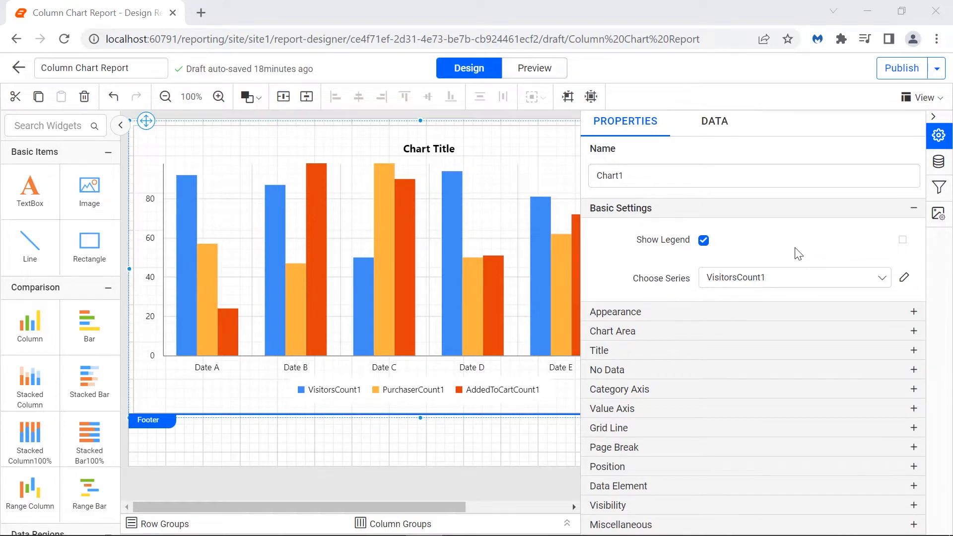
In the legend's advanced options, enable its border and set the border color to black.
left_click(903, 240)
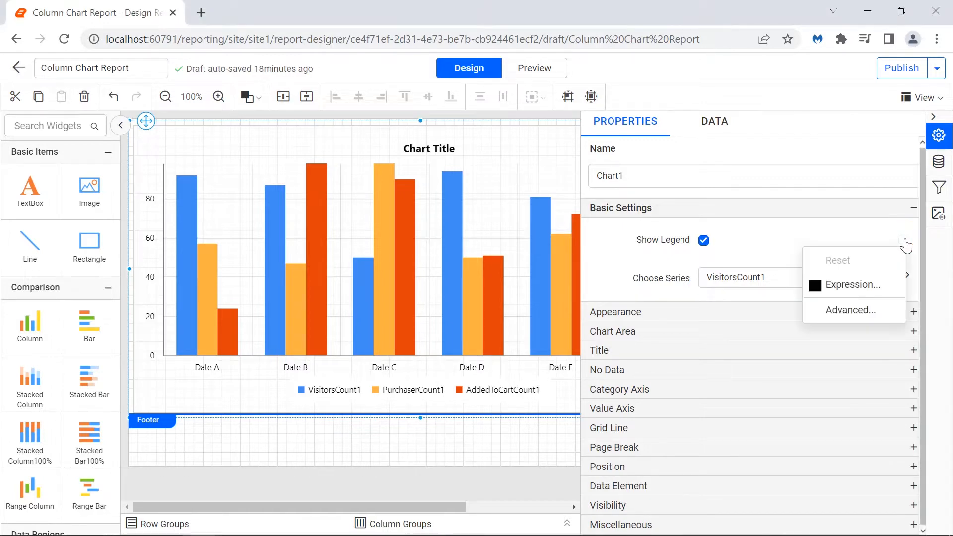
left_click(885, 311)
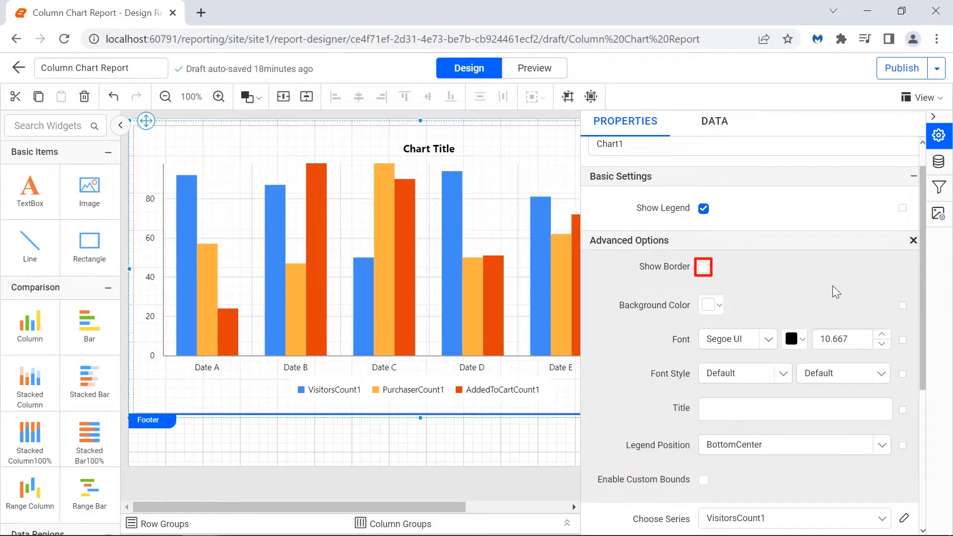
left_click(704, 268)
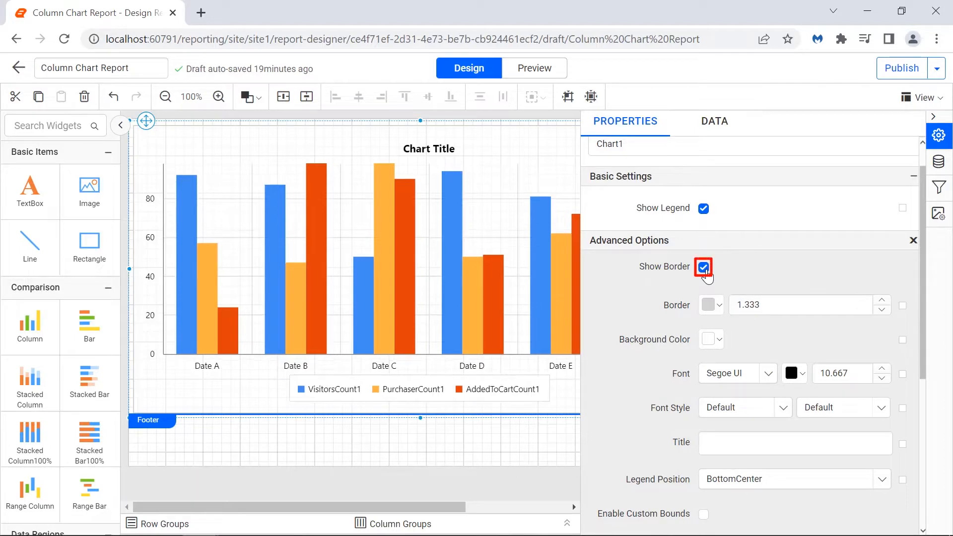
left_click(713, 305)
left_click(718, 429)
left_click(784, 516)
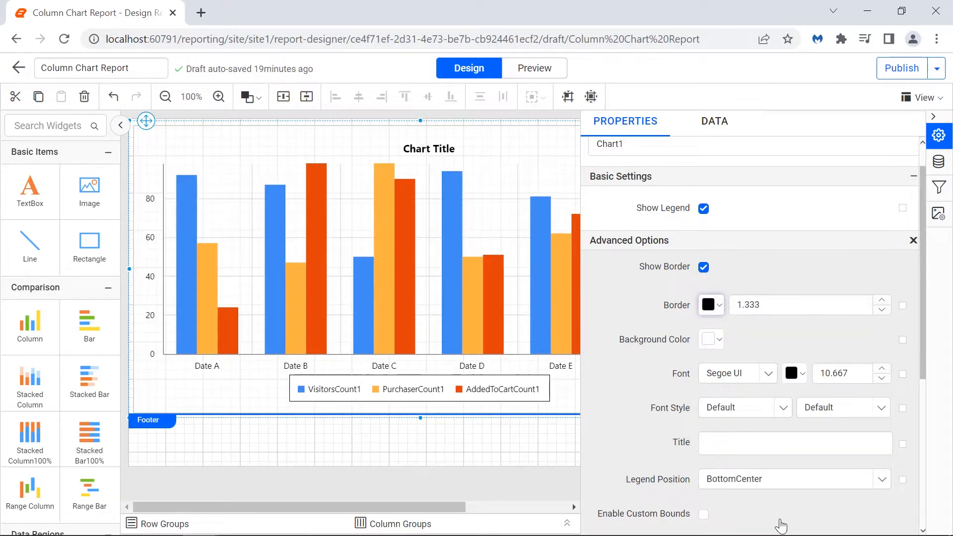
Set the legend's border width to 1.5.
left_click(757, 305)
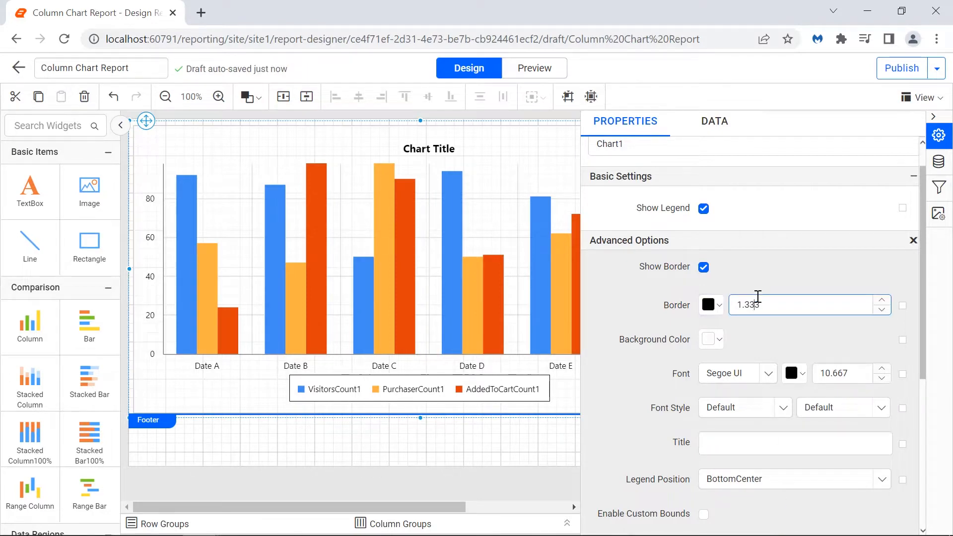
key("BackSpace")
key("BackSpace")
key("BackSpace")
type("5")
left_click(761, 323)
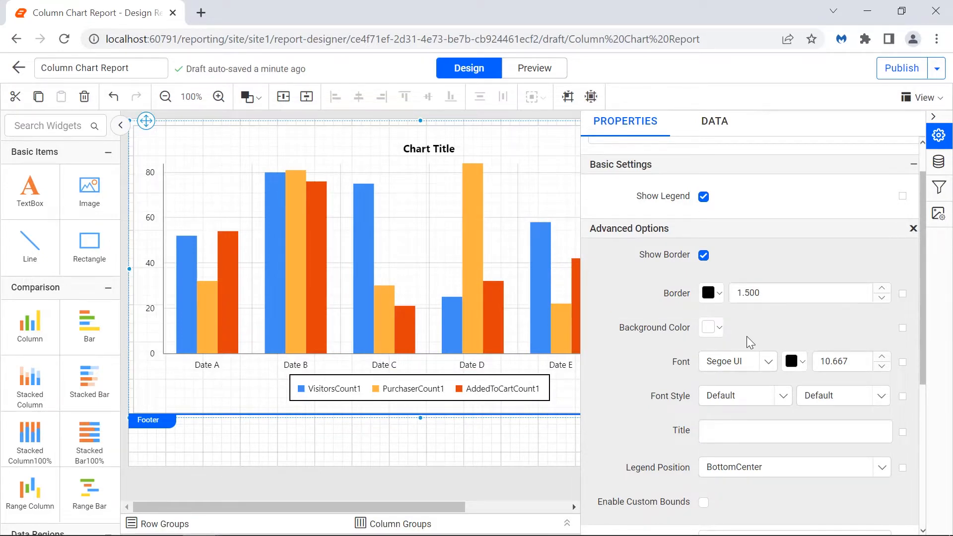
Fill the legend background with the pale yellow color rgba(251,248,205,1).
left_click(718, 328)
left_click(768, 117)
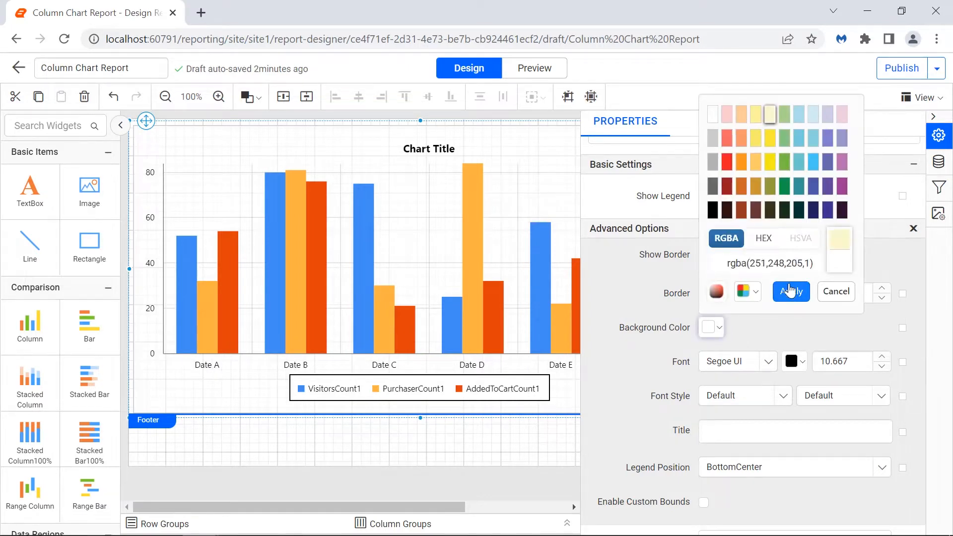
left_click(792, 291)
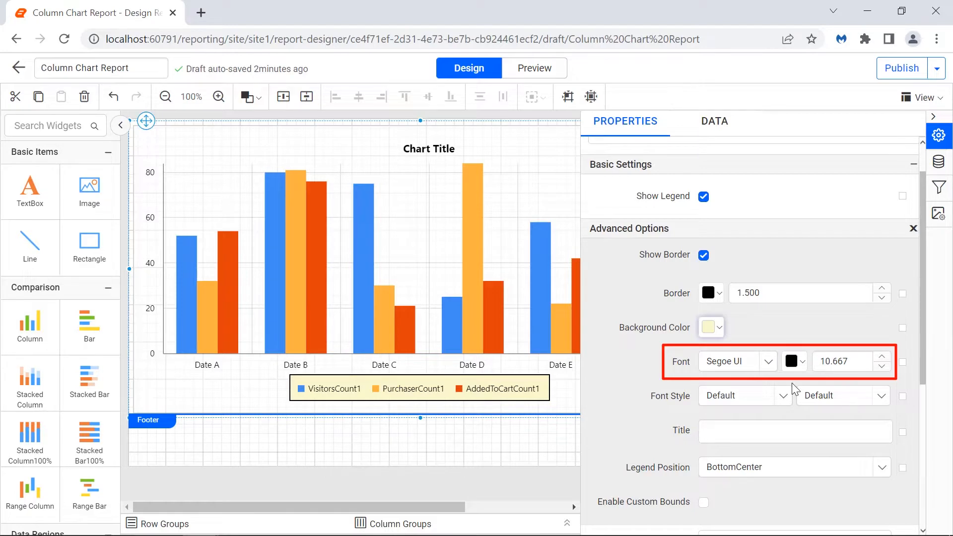
Set the legend text font to Arial with a size of 12.
left_click(769, 363)
type("ar")
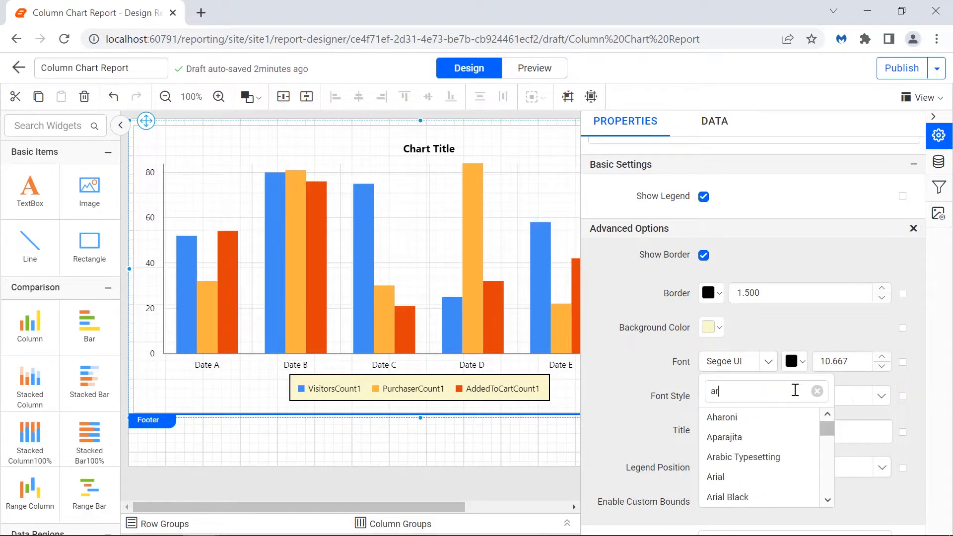
left_click(773, 474)
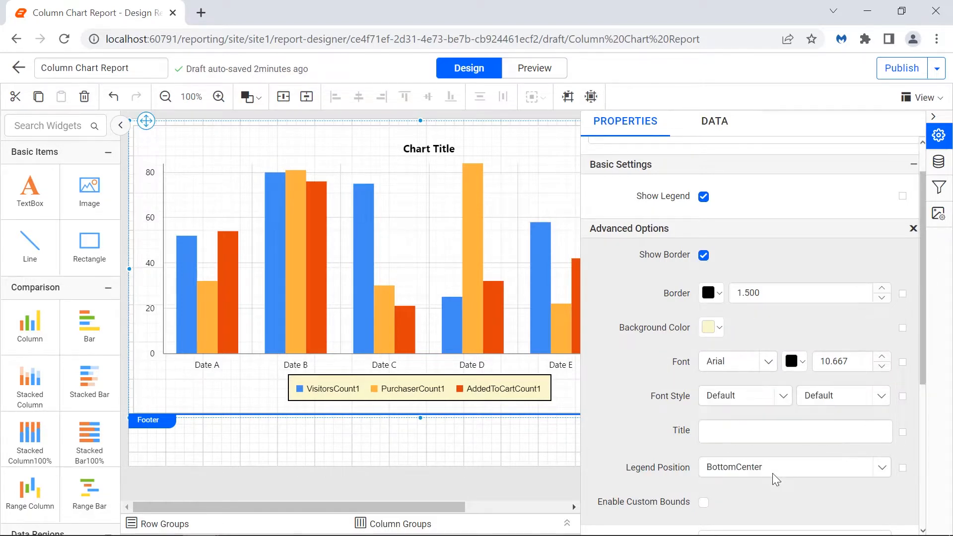
double_click(845, 359)
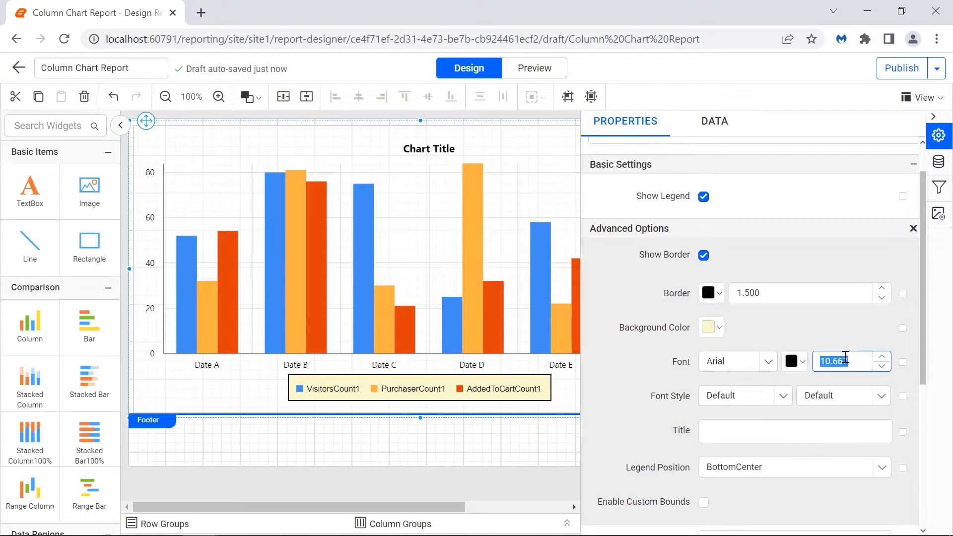
type("12")
left_click(850, 378)
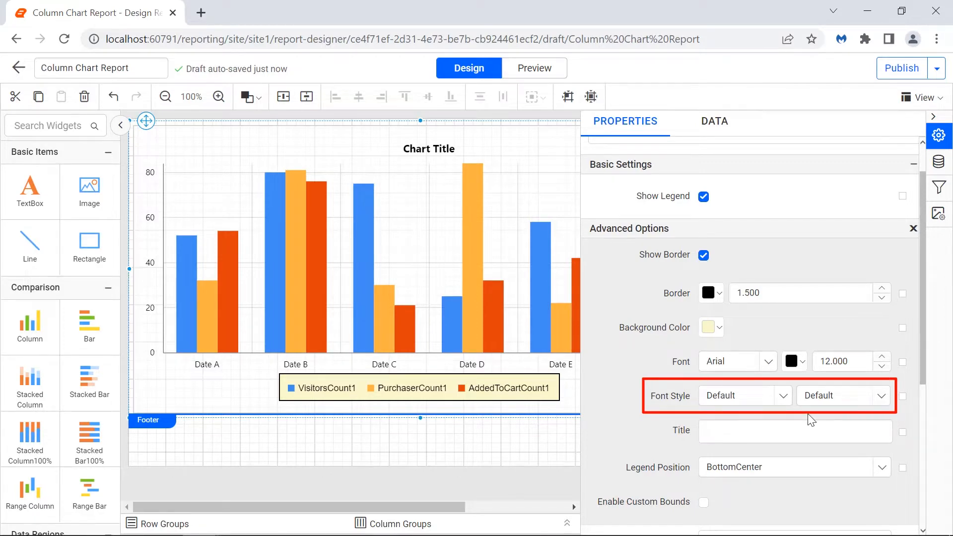
Set the legend text's font style to Italic and its weight to Bold.
left_click(783, 396)
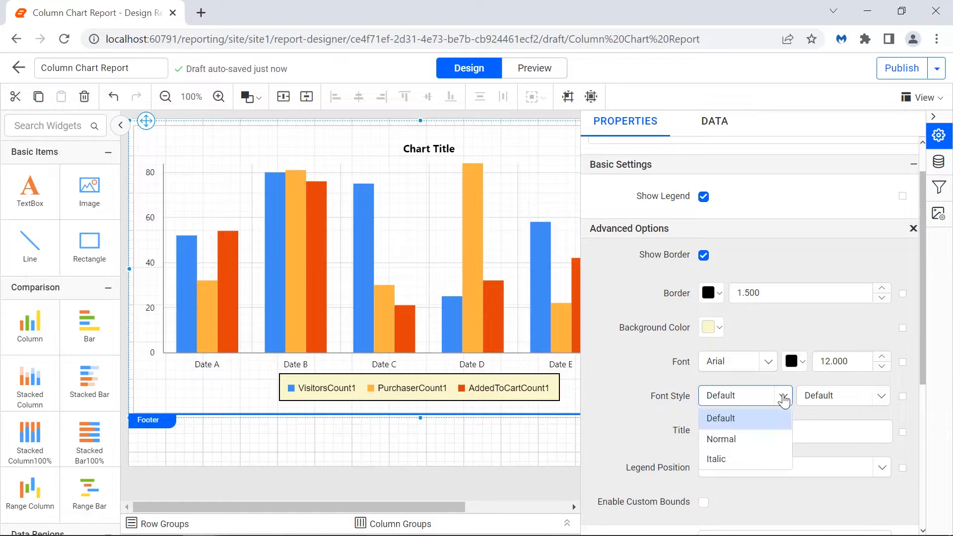
left_click(775, 462)
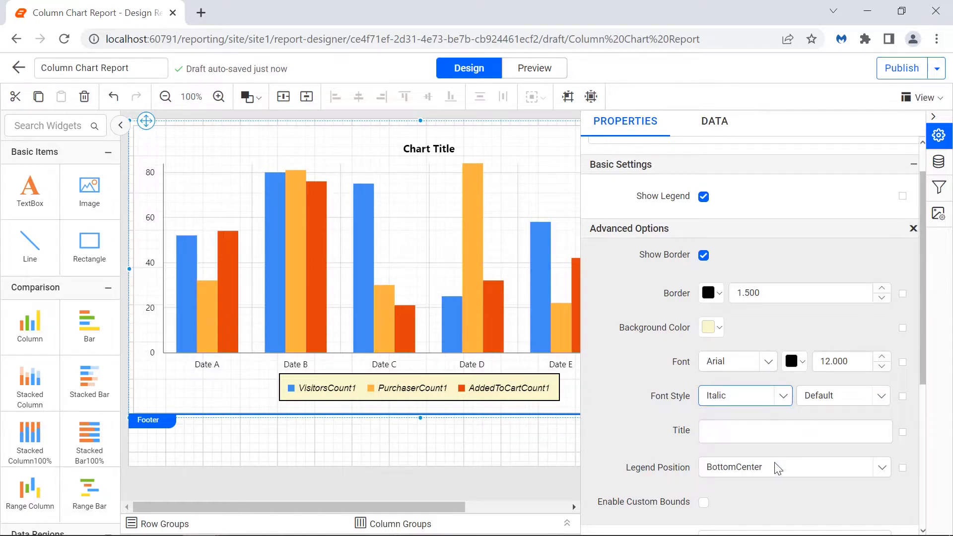
left_click(859, 397)
left_click(843, 476)
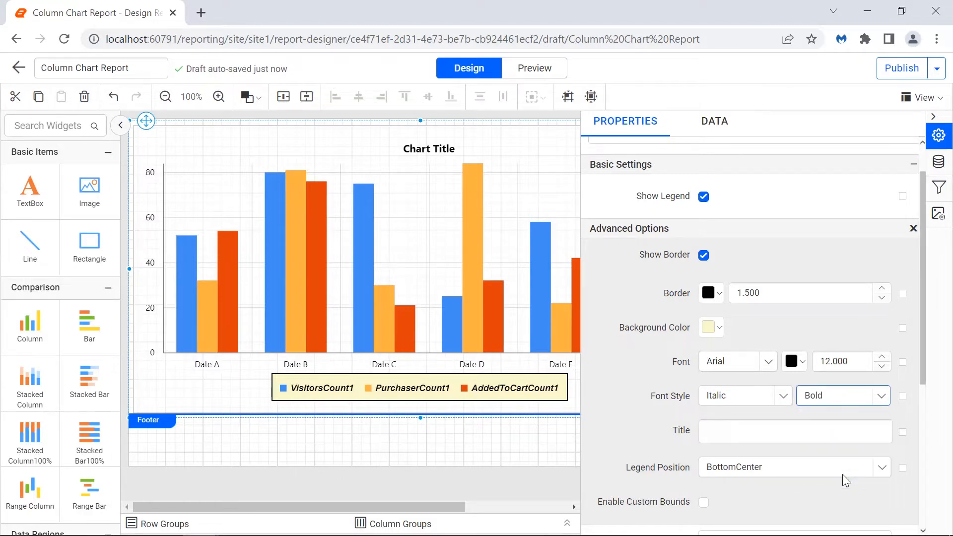
Give the legend the title "Sales Count - Legends".
scroll(873, 390, "down", 2)
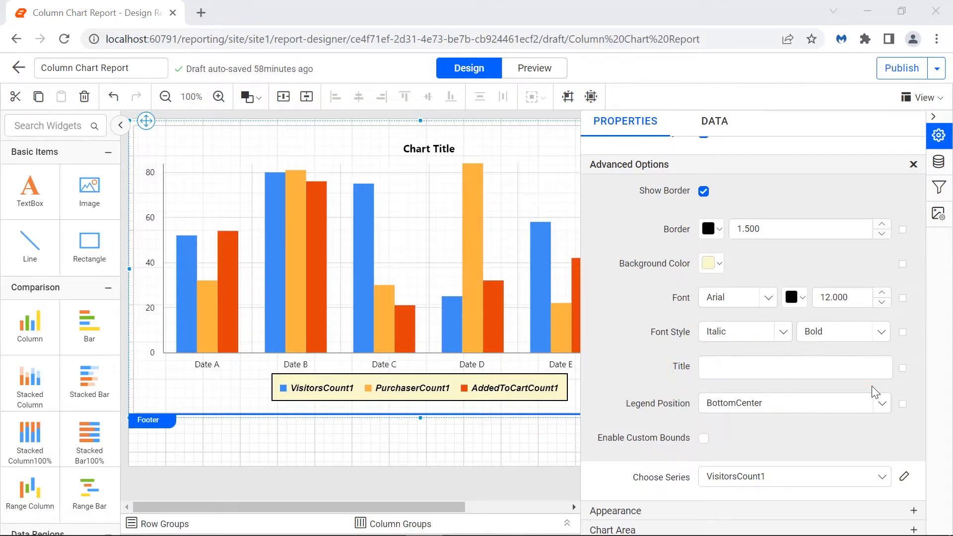
left_click(857, 371)
type("Sales Count")
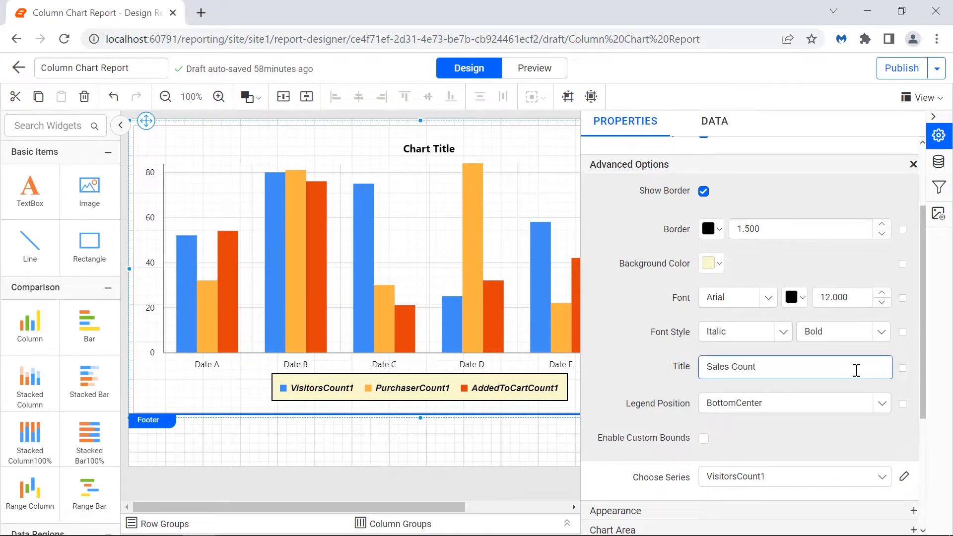
type(" - Legends")
left_click(856, 390)
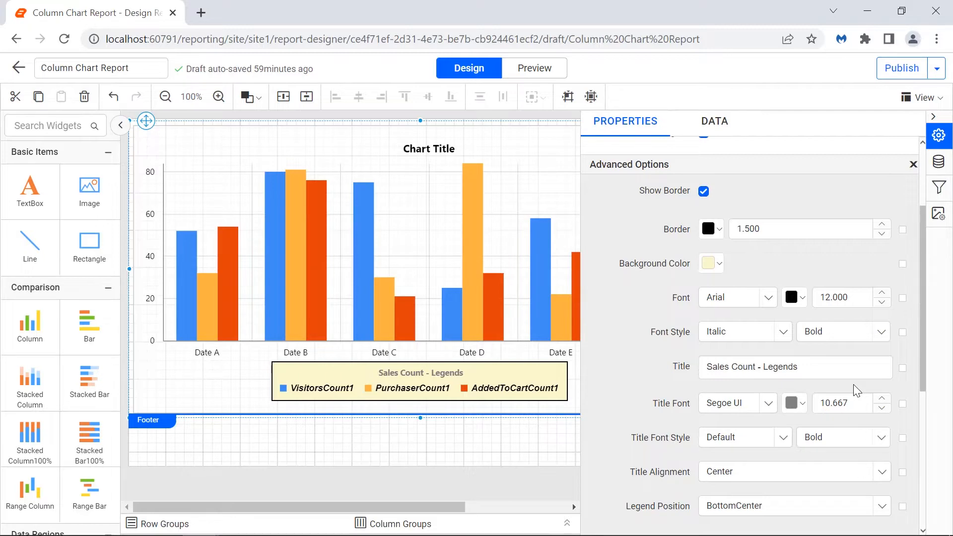
Set the legend title's font to Arial in black with a size of 12.
left_click(769, 403)
type("Ar")
left_click(766, 364)
left_click(794, 403)
left_click(800, 286)
left_click(867, 367)
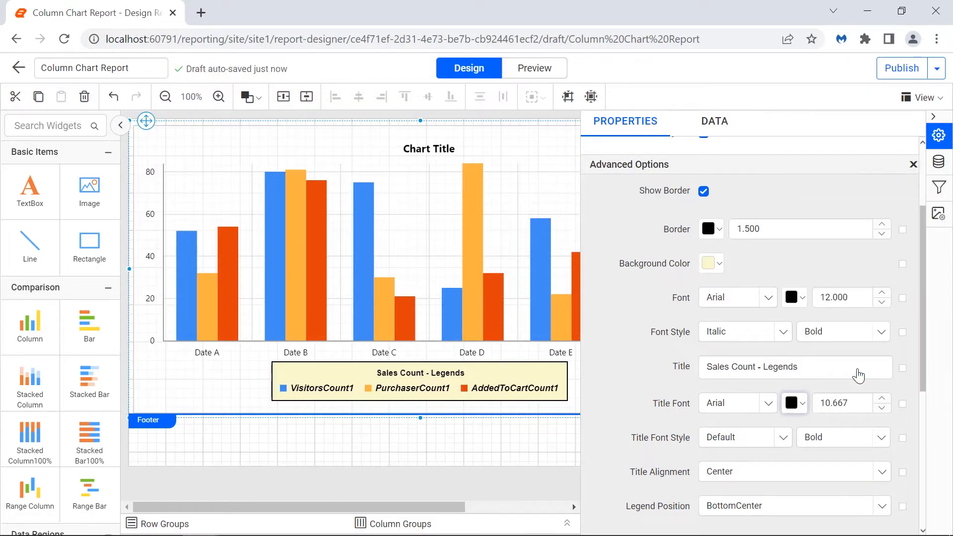
double_click(853, 400)
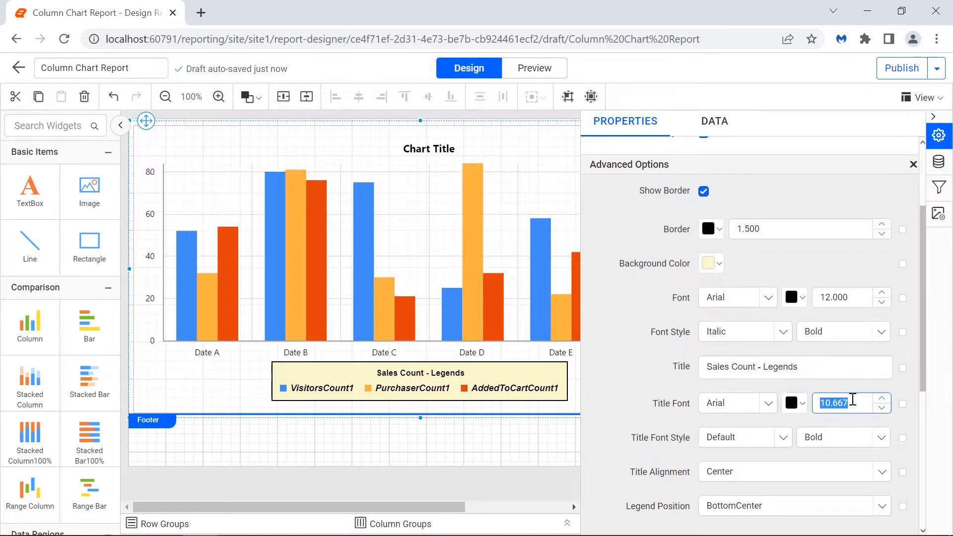
type("12")
left_click(852, 414)
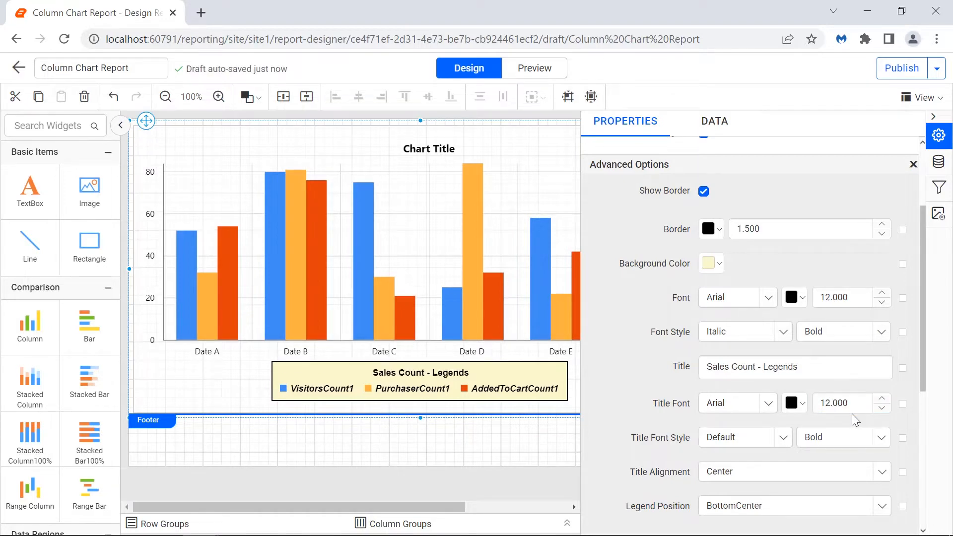
Set the legend title's font style to Italic and its alignment to Left.
left_click(784, 437)
left_click(778, 496)
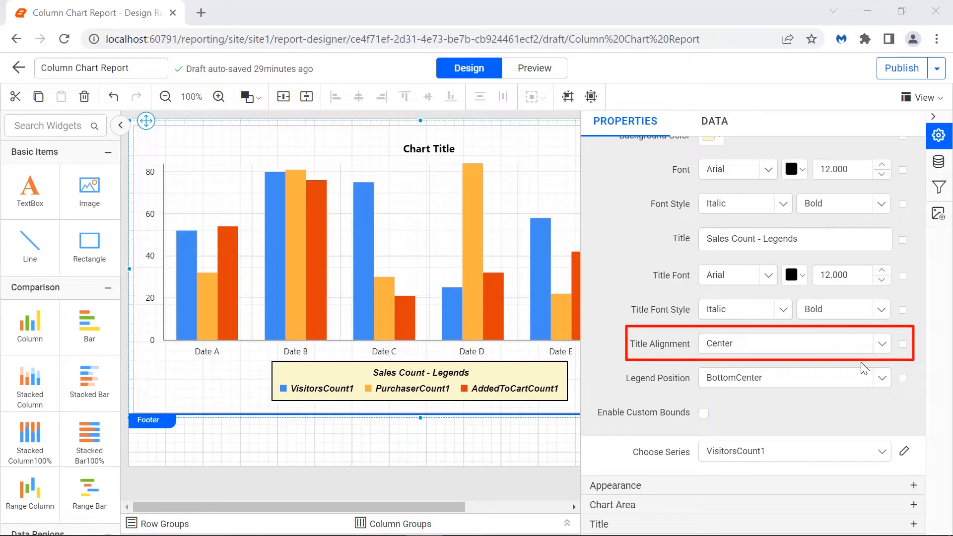
left_click(880, 344)
left_click(866, 386)
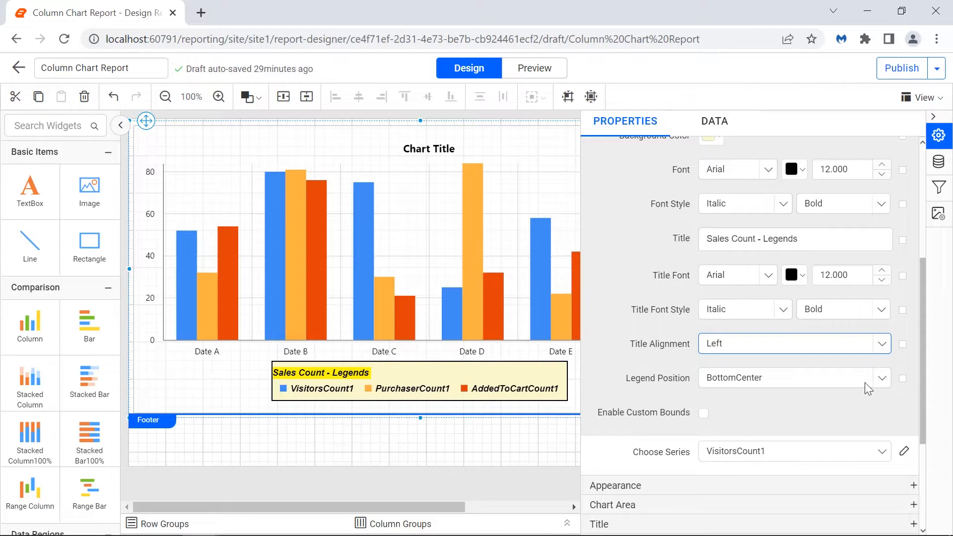
left_click(862, 406)
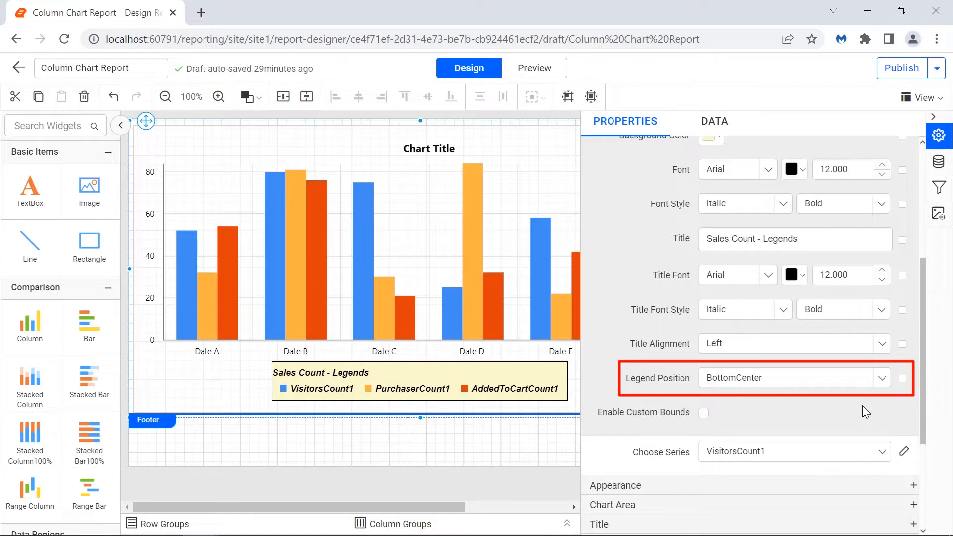
Set the legend position to TopCenter.
left_click(882, 378)
left_click(856, 419)
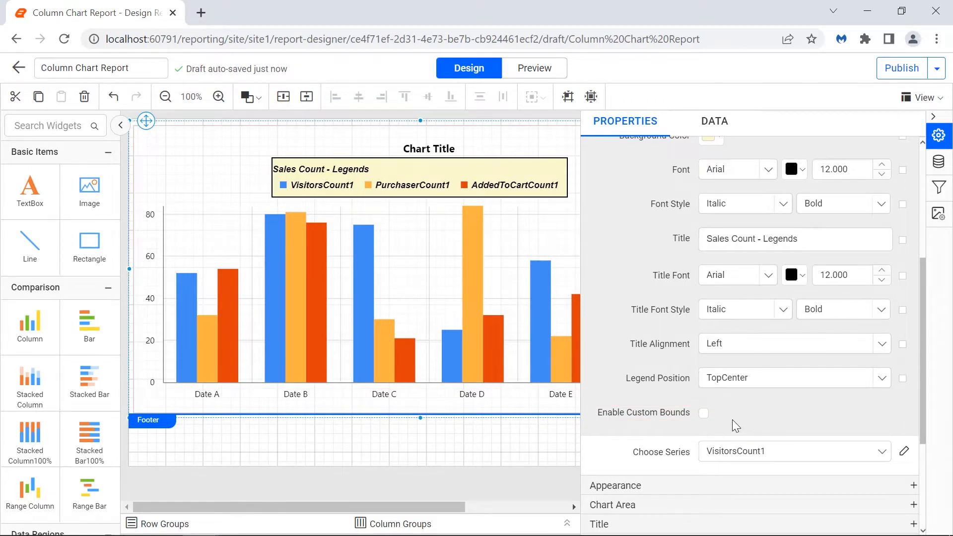
Enable custom bounds for the legend and disable them again.
left_click(703, 413)
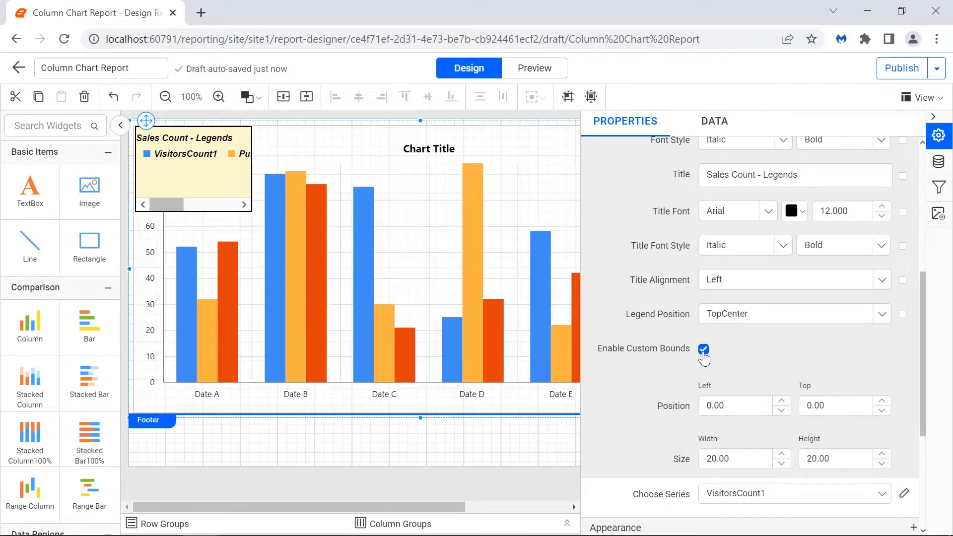
left_click(704, 352)
scroll(607, 273, "up", 3)
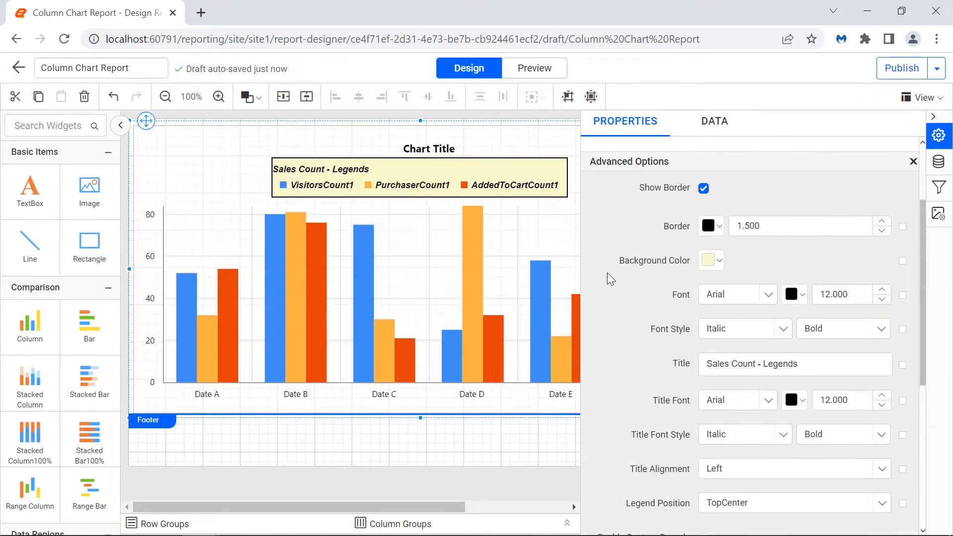
Preview the report with the formatted legend and return to the design view.
left_click(533, 74)
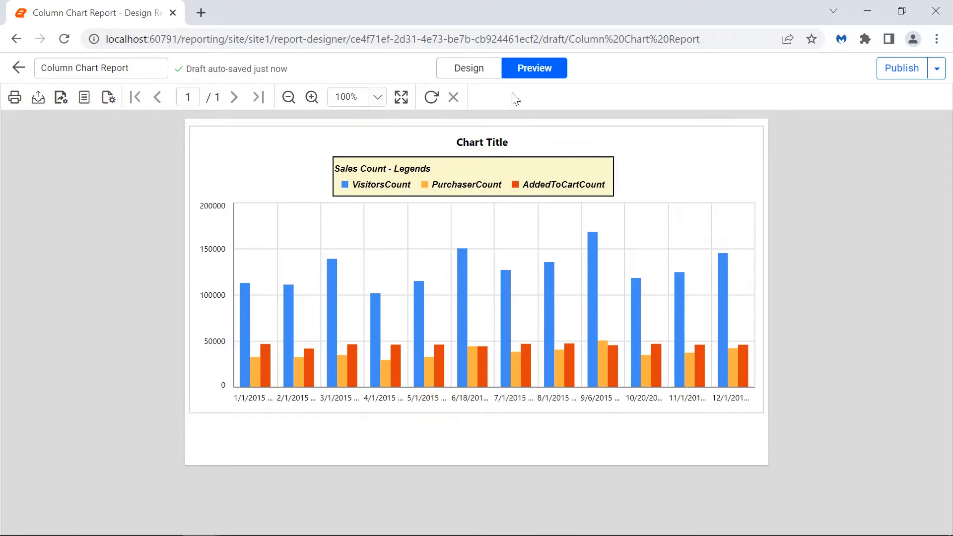
left_click(494, 77)
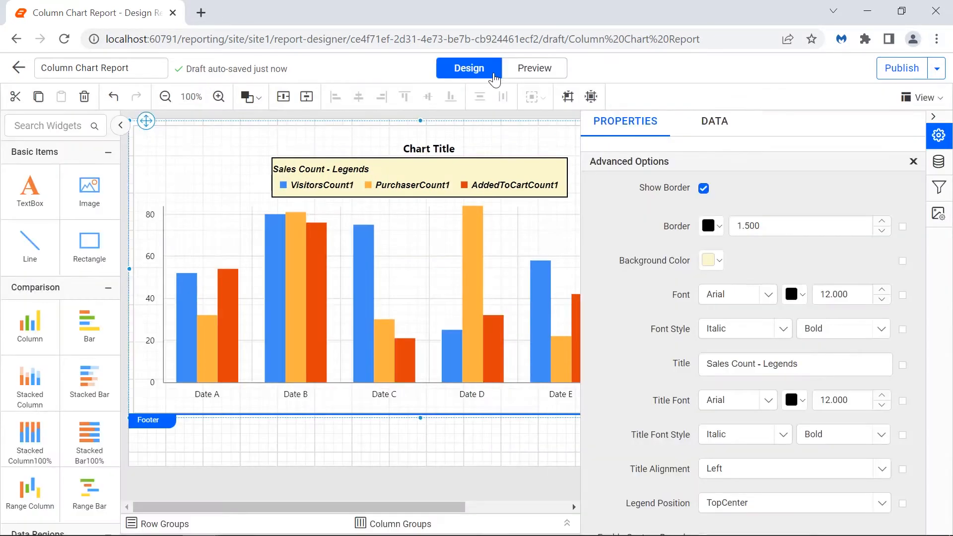
Close the legend's advanced options and hide the chart's legend.
left_click(914, 162)
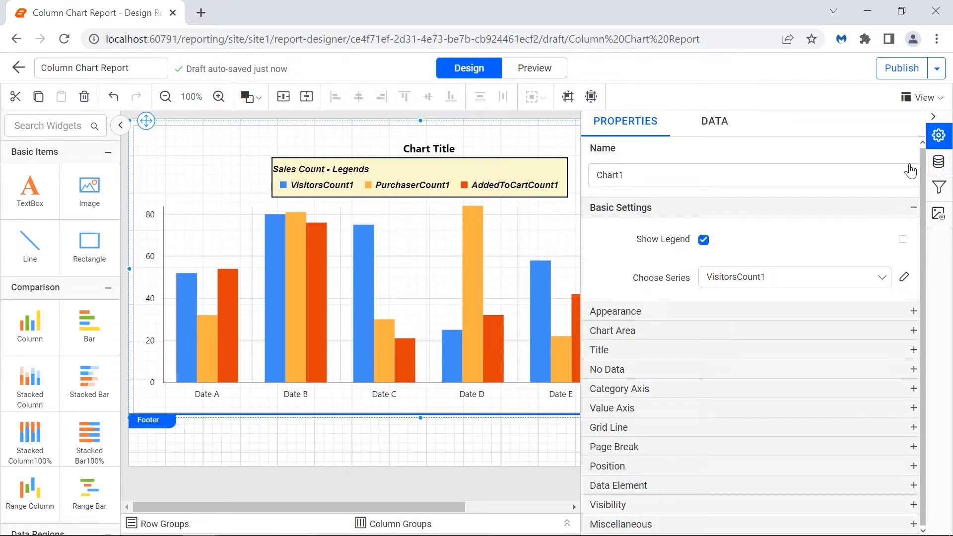
left_click(703, 240)
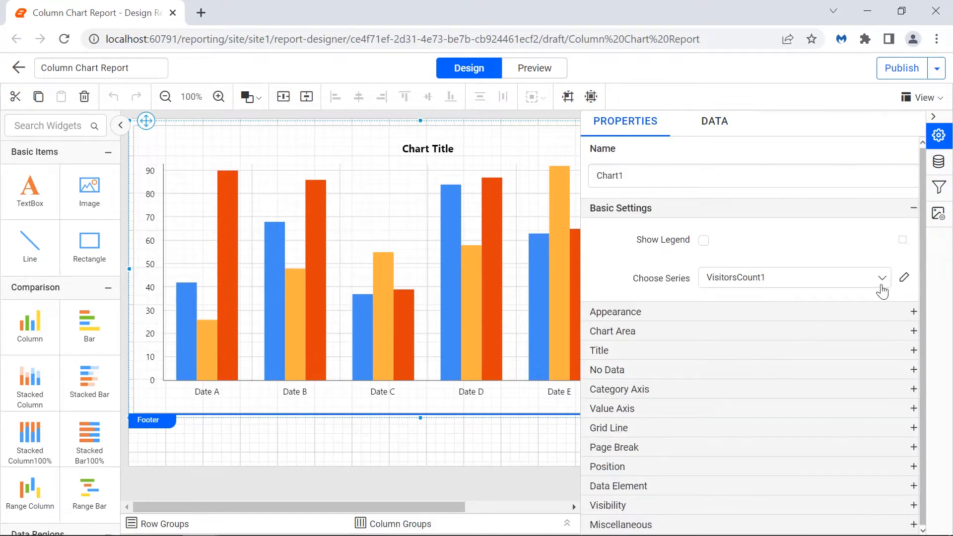
Check the available chart series and open the series properties of VisitorsCount1.
left_click(883, 280)
left_click(905, 280)
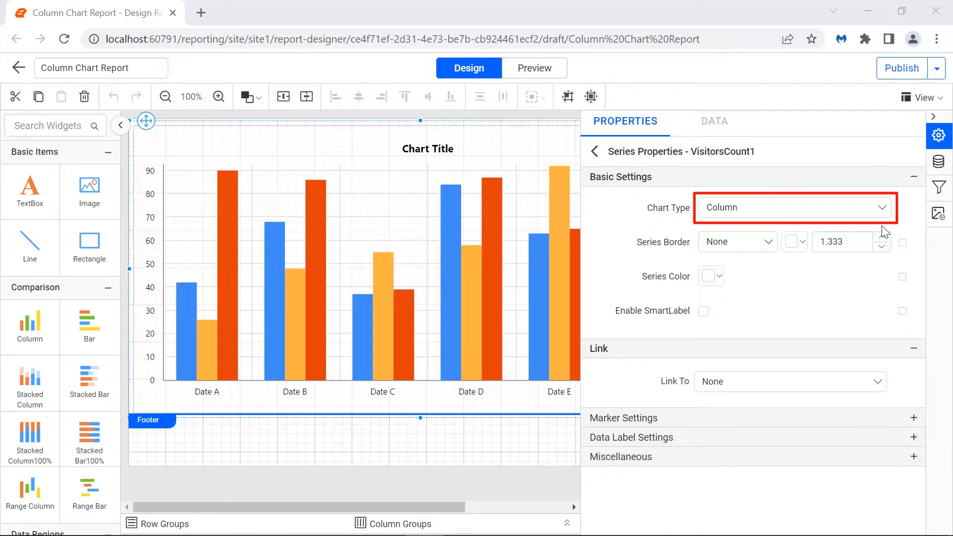
Return to the chart properties, choose the PurchaserCount1 series and open its series properties.
left_click(596, 153)
left_click(879, 277)
left_click(874, 321)
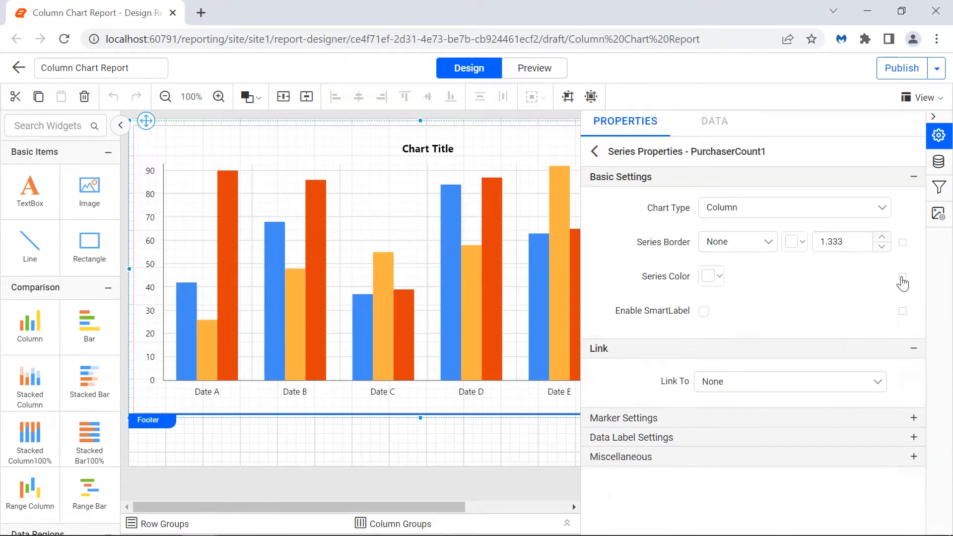
Change the PurchaserCount1 series' chart type to Line and preview the report.
left_click(877, 209)
scroll(853, 284, "down", 2)
left_click(853, 284)
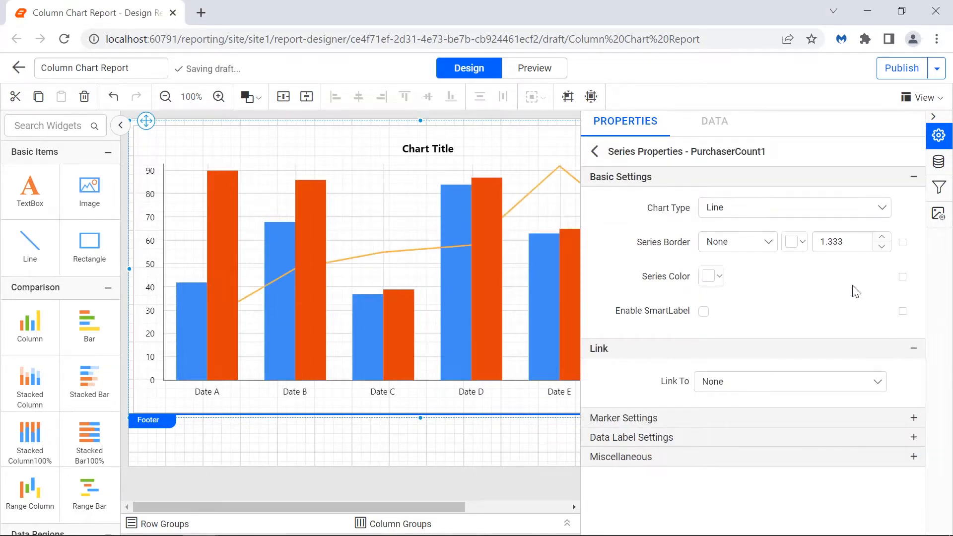
left_click(551, 72)
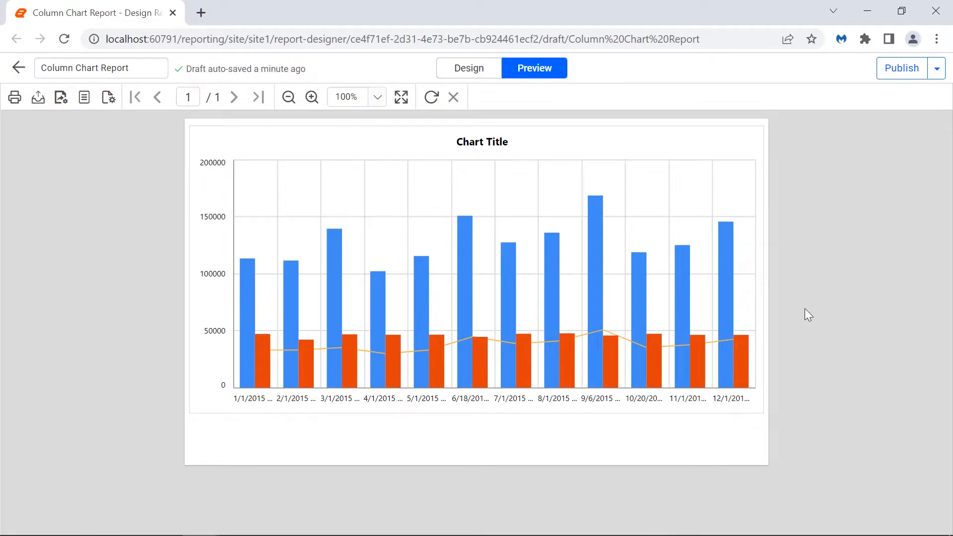
Return to the design view and set the PurchaserCount1 series' chart type back to Column.
left_click(490, 74)
left_click(882, 214)
scroll(850, 270, "up", 3)
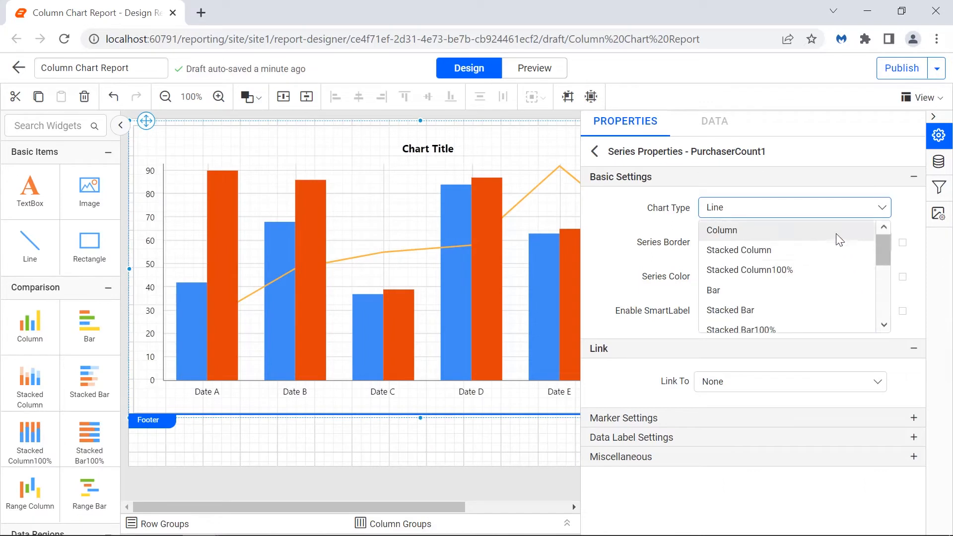
left_click(837, 232)
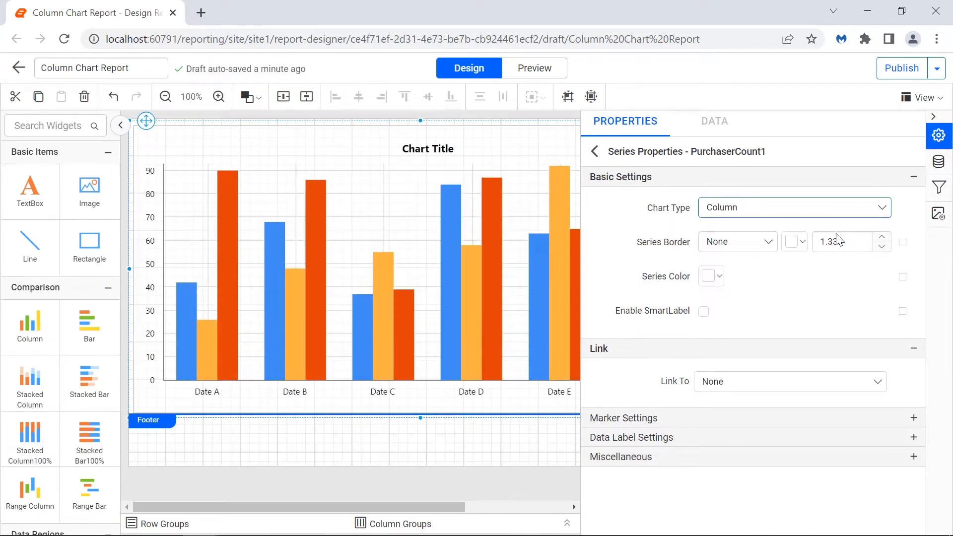
Choose the VisitorsCount1 series in the chart properties and open its series properties.
left_click(820, 279)
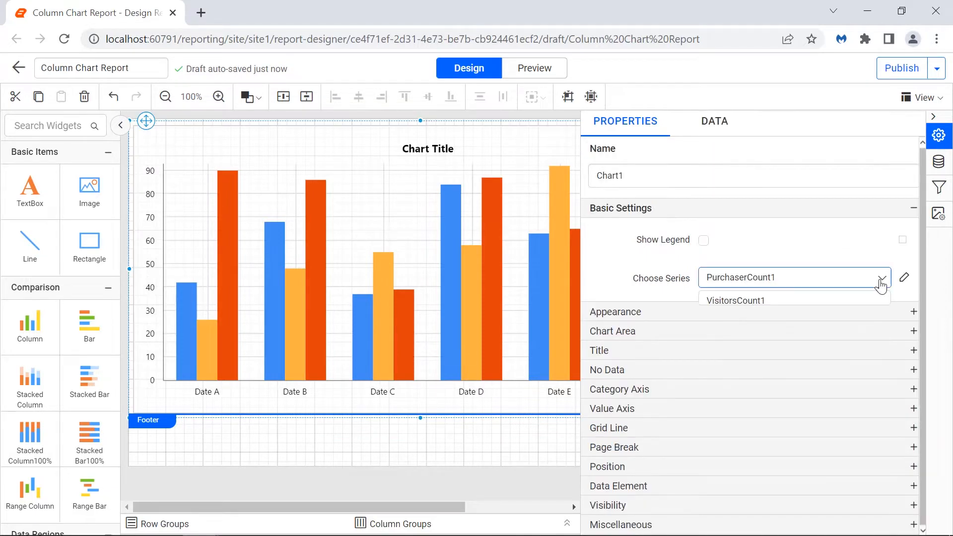
left_click(876, 298)
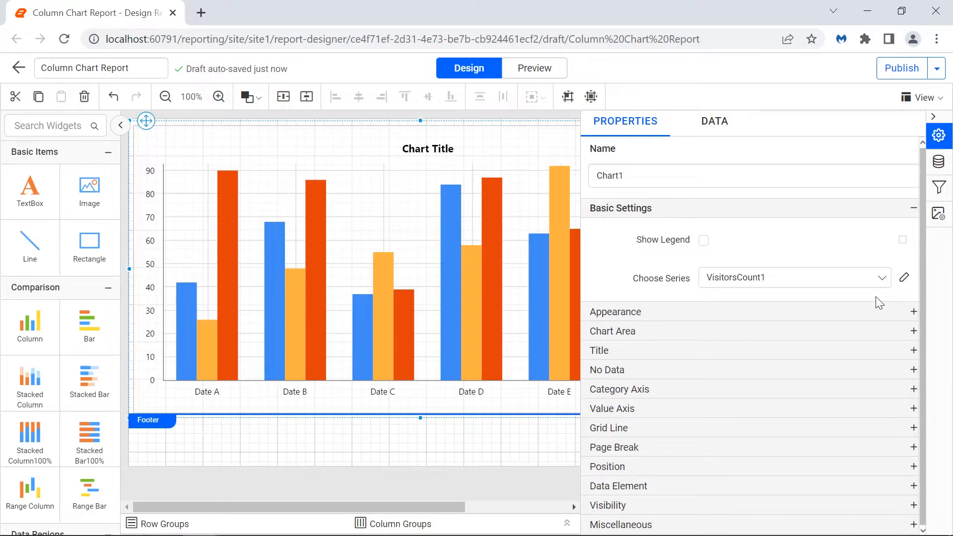
left_click(904, 277)
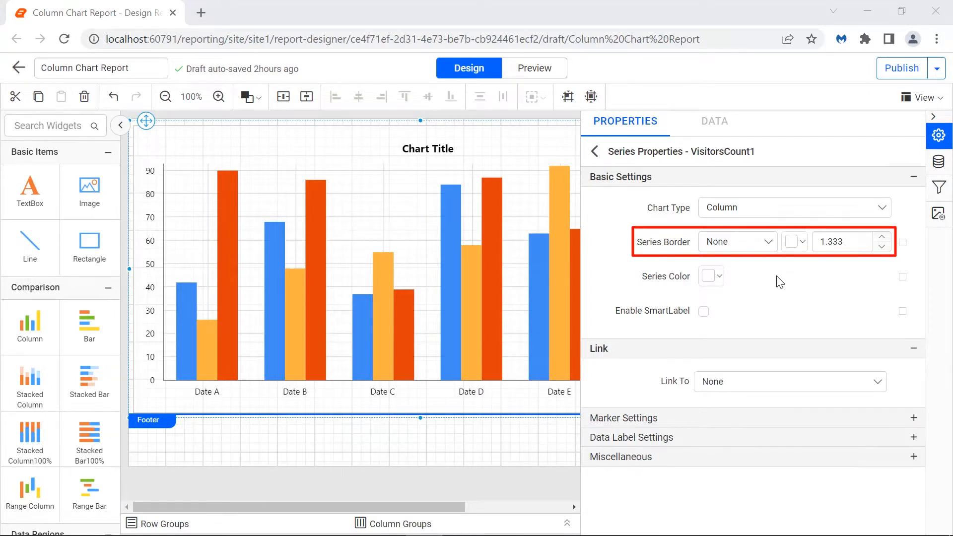
Give the VisitorsCount1 series a solid black border.
left_click(766, 242)
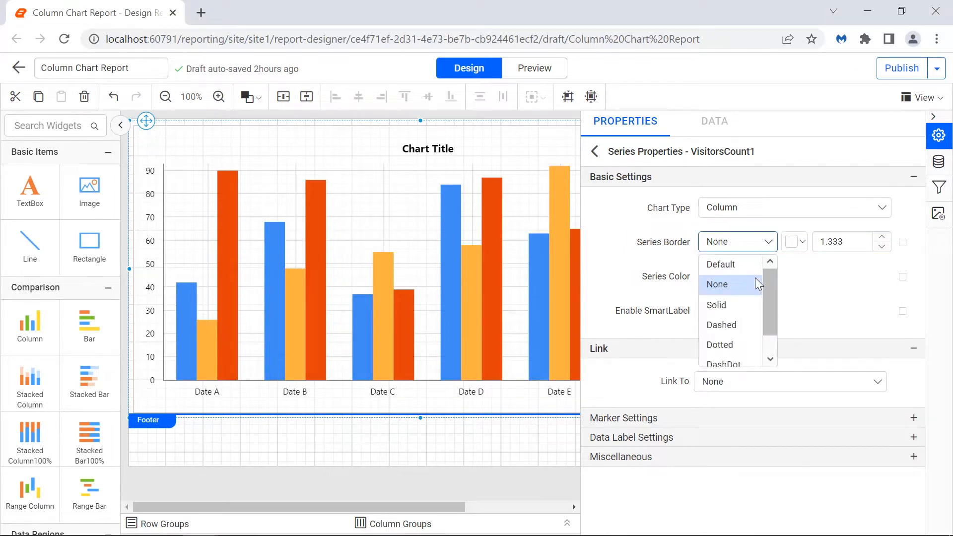
left_click(752, 305)
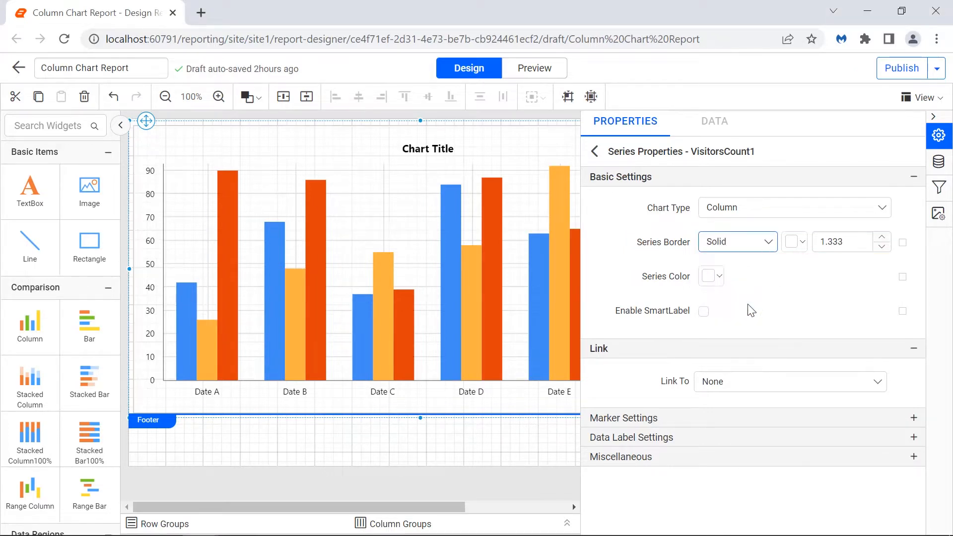
left_click(749, 305)
left_click(795, 242)
left_click(797, 375)
left_click(873, 449)
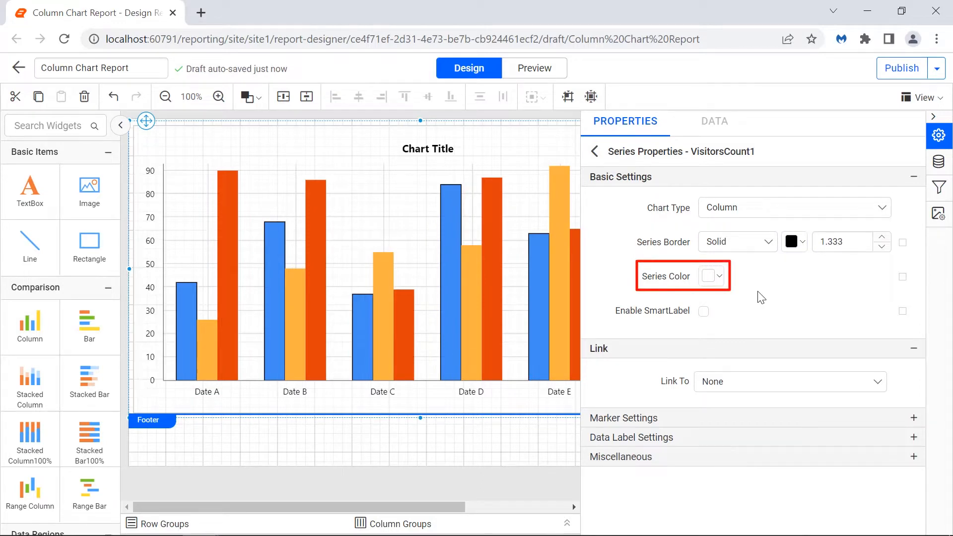
Set the VisitorsCount1 series color to yellow.
left_click(716, 277)
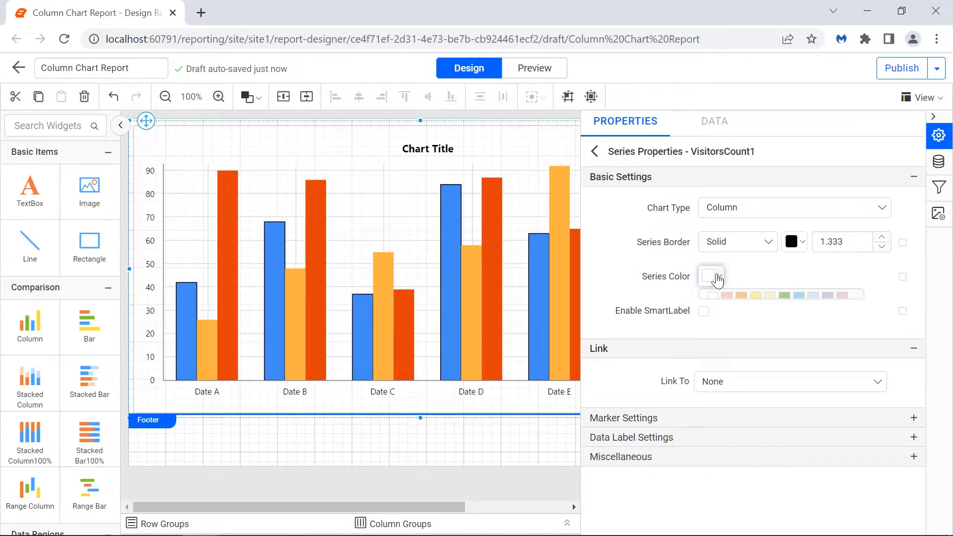
left_click(769, 358)
left_click(792, 486)
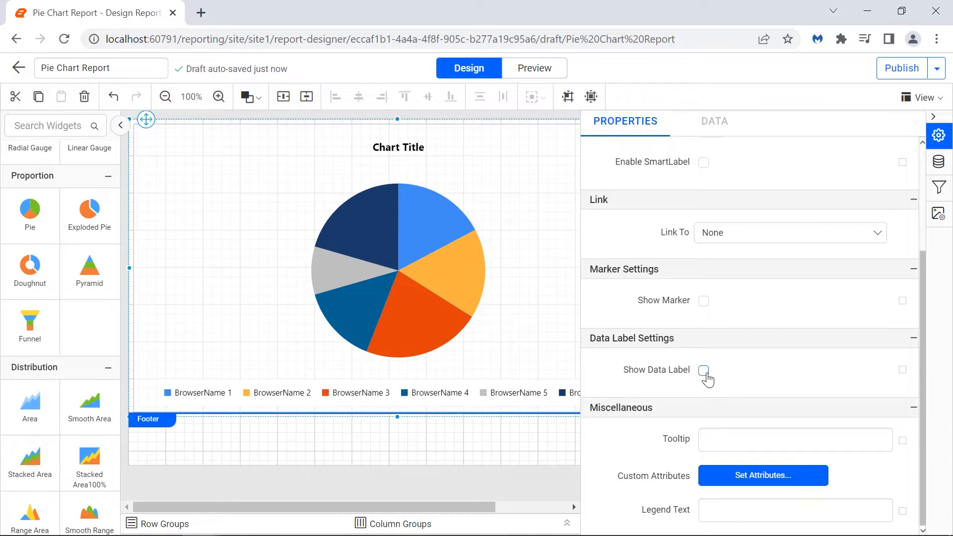
In the Pie Chart Report, show data labels for the Usage1 series and enable its SmartLabel option.
left_click(705, 372)
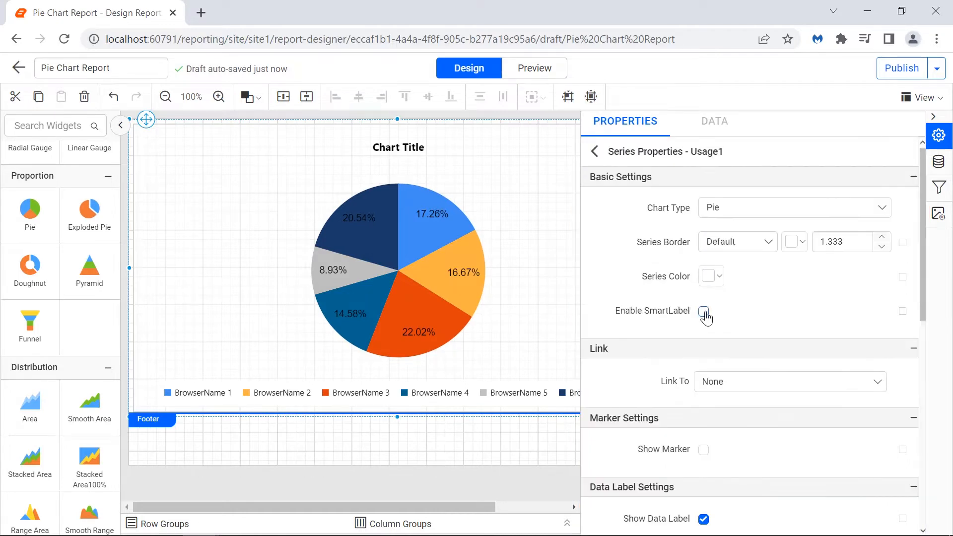
left_click(705, 313)
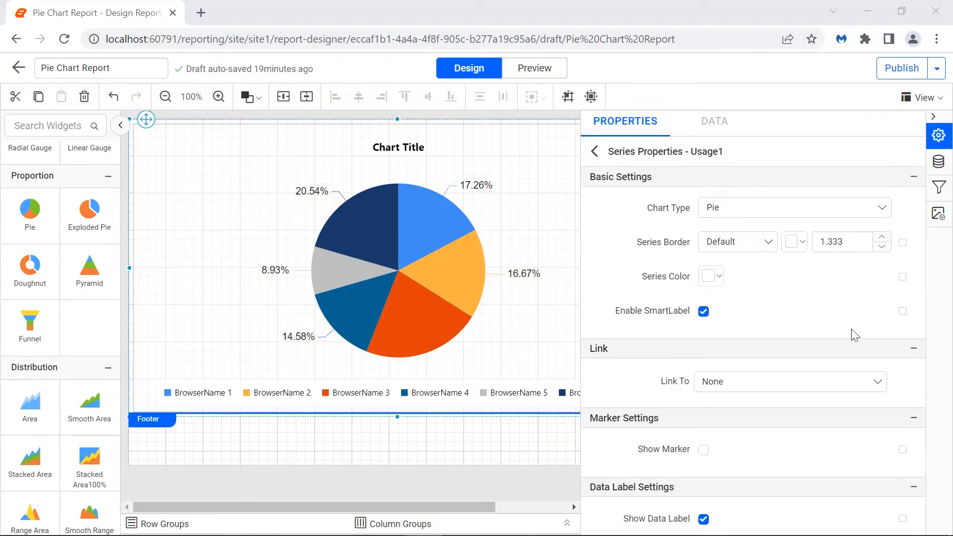
Set the SmartLabel advanced options to PieLabelStyle with the value Inside and preview the pie chart report.
left_click(903, 313)
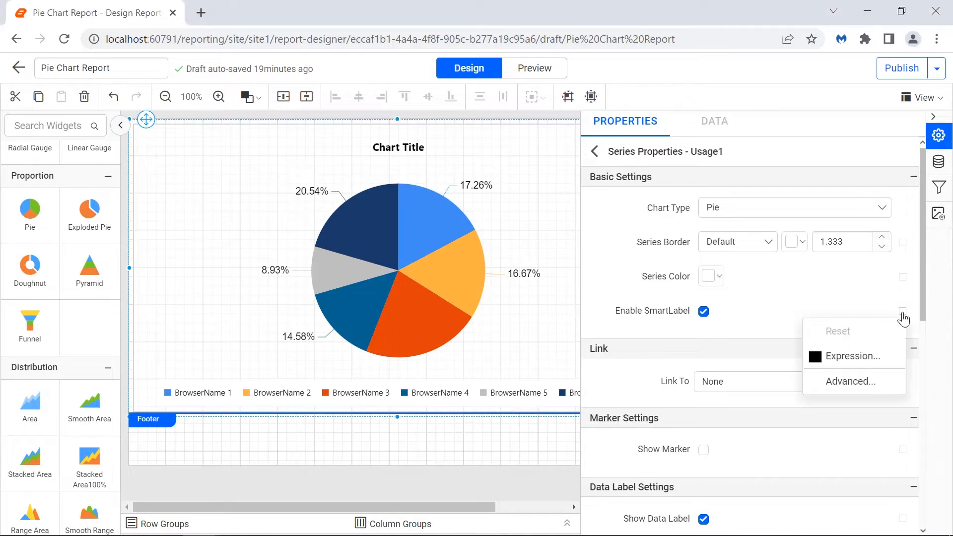
left_click(896, 381)
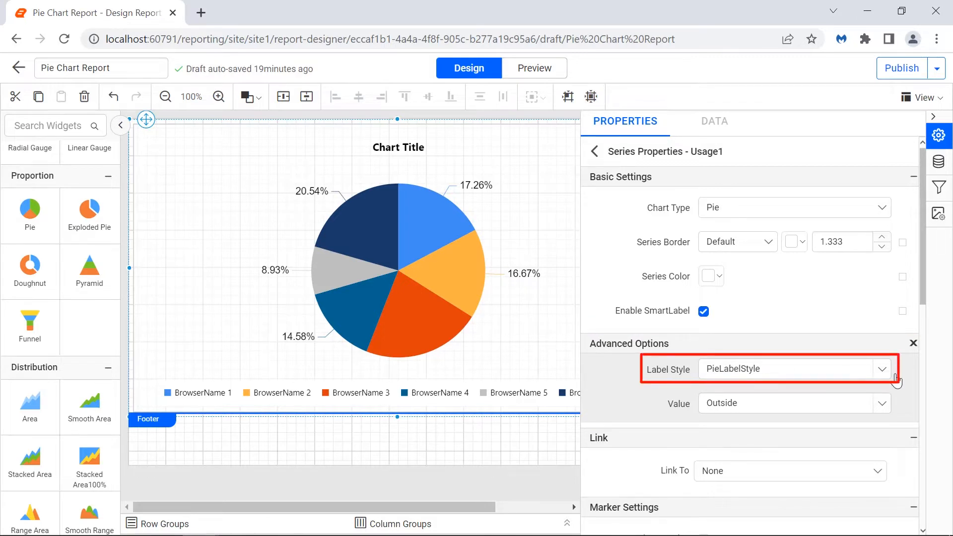
left_click(886, 376)
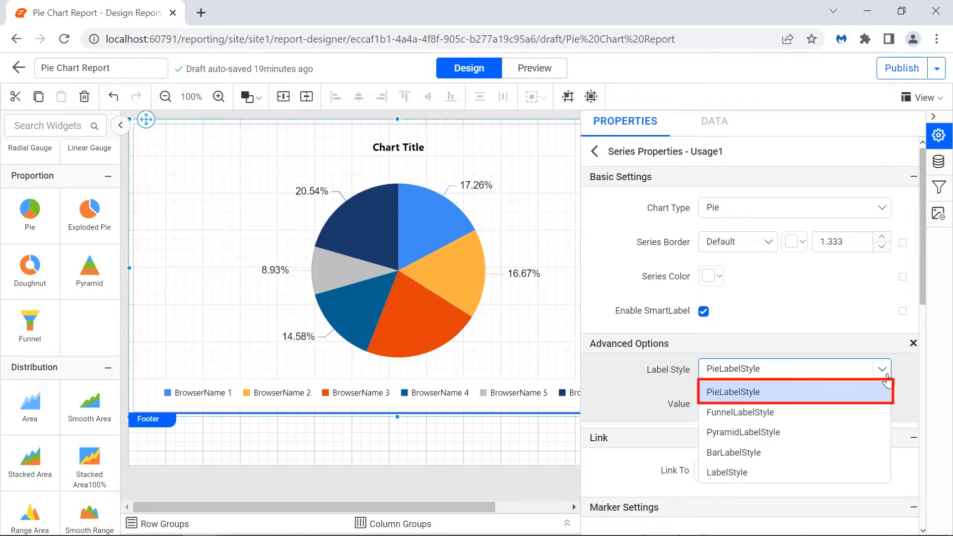
left_click(888, 391)
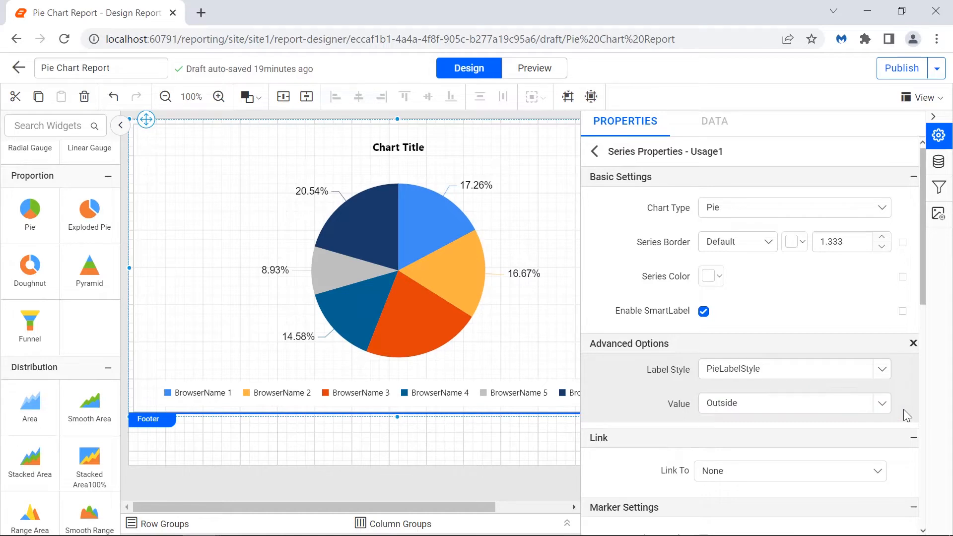
left_click(883, 405)
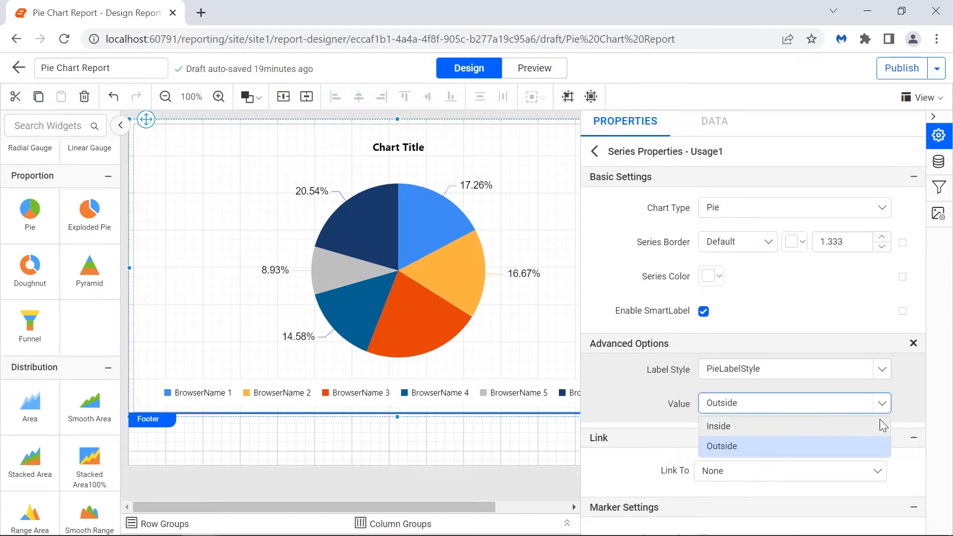
left_click(882, 425)
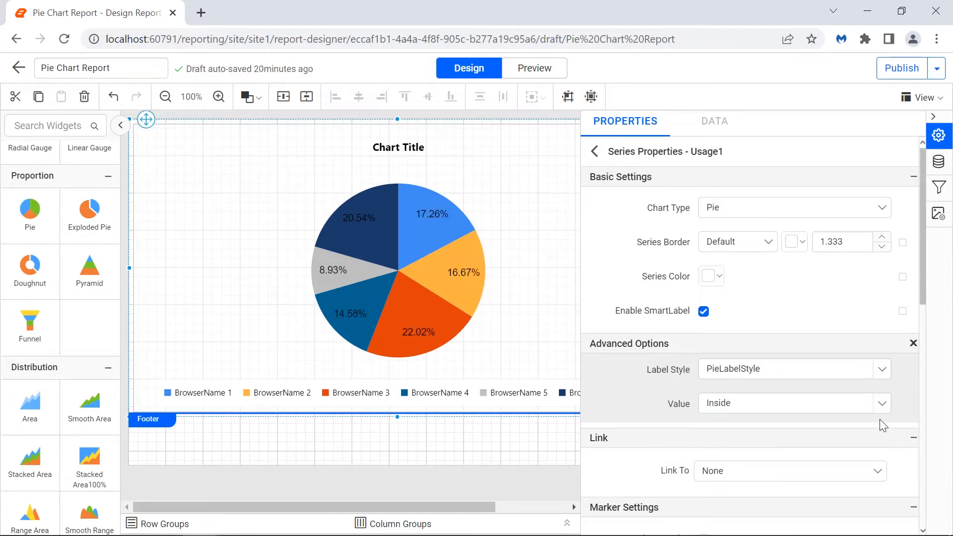
left_click(543, 76)
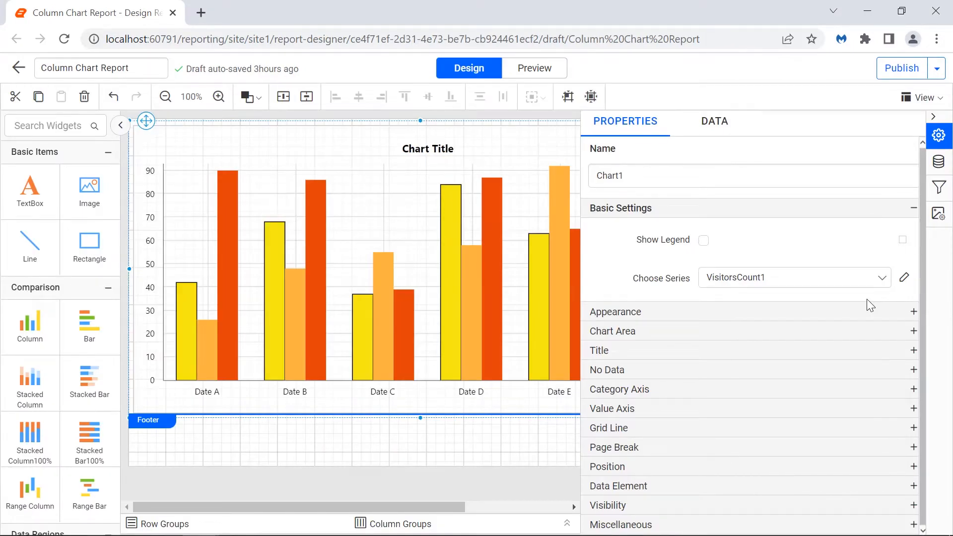
In the Column Chart Report, open the VisitorsCount1 series properties and enable SmartLabel.
left_click(905, 279)
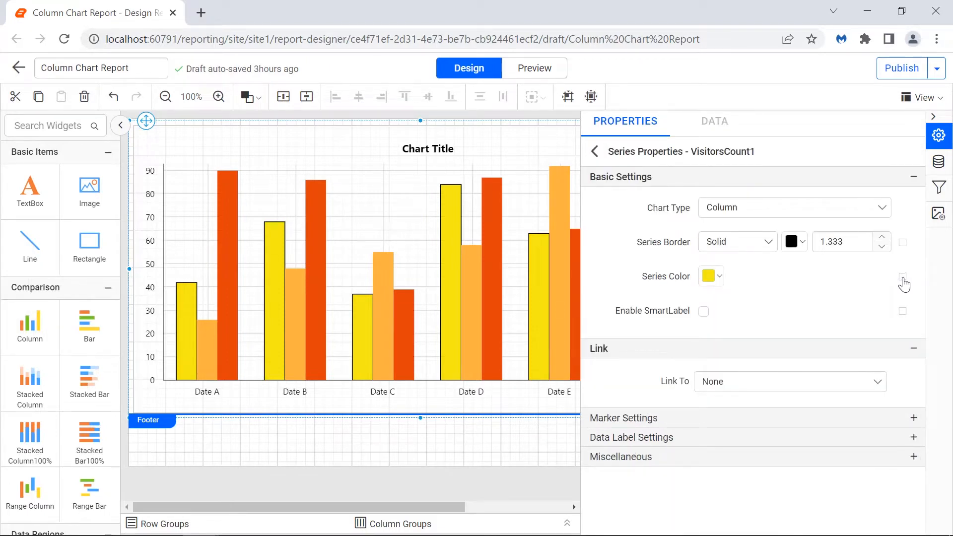
left_click(704, 312)
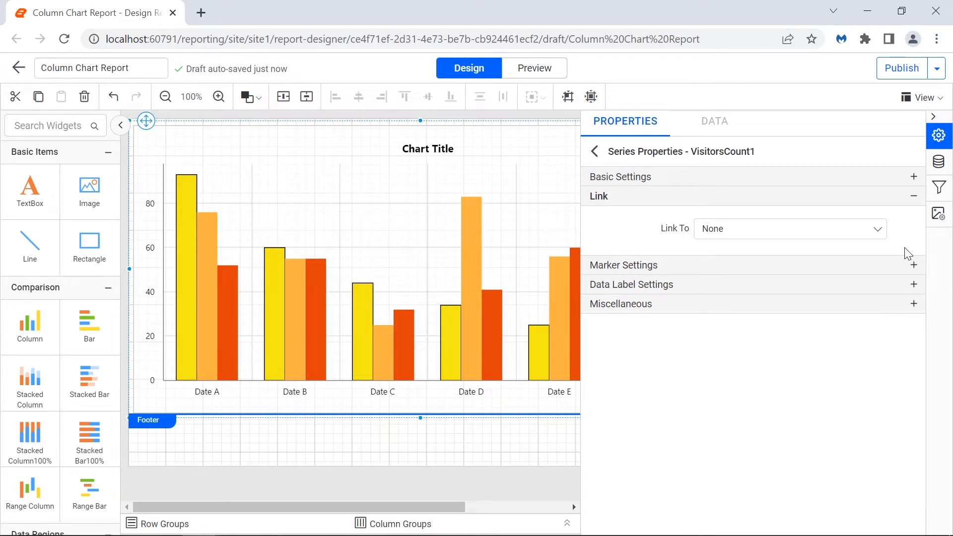
Try the Report and URL link types for the VisitorsCount1 series and select Bookmark.
left_click(878, 230)
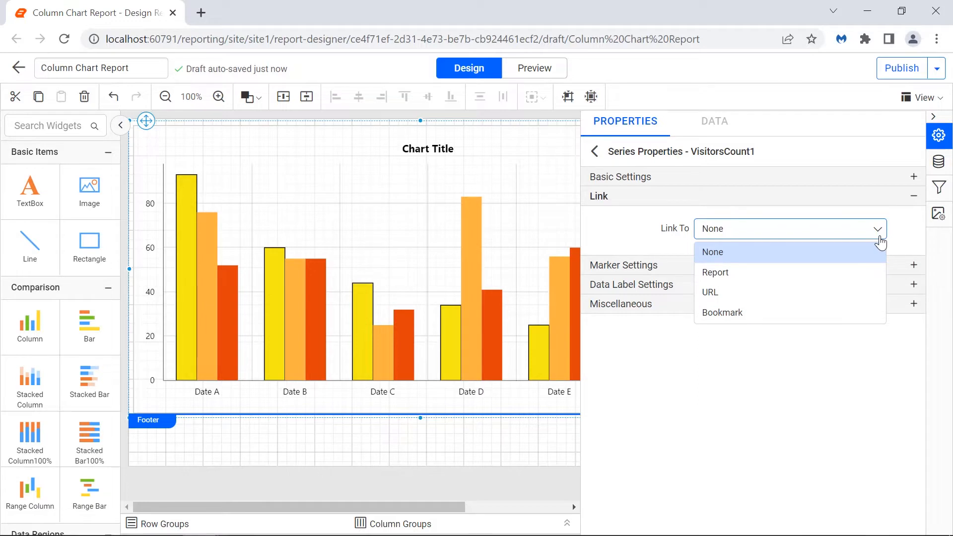
left_click(875, 272)
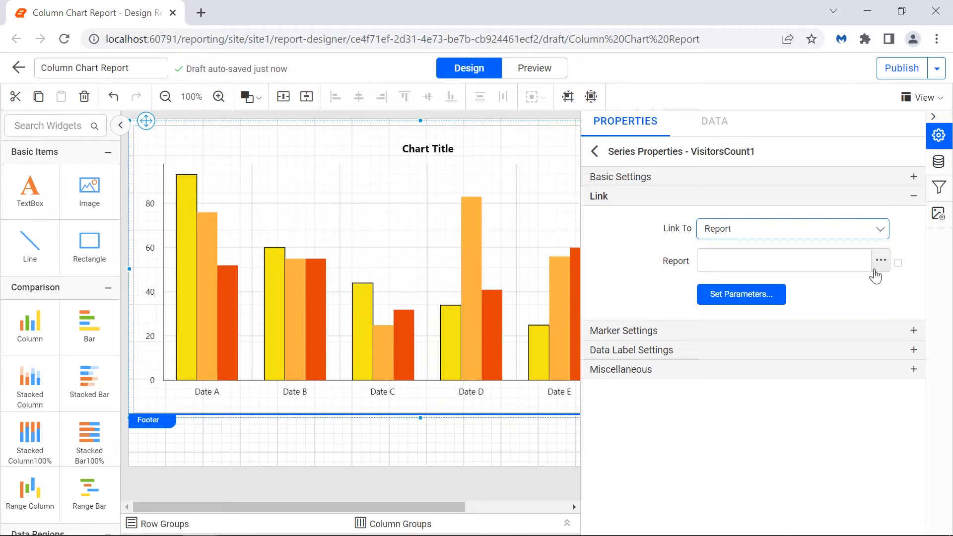
left_click(886, 233)
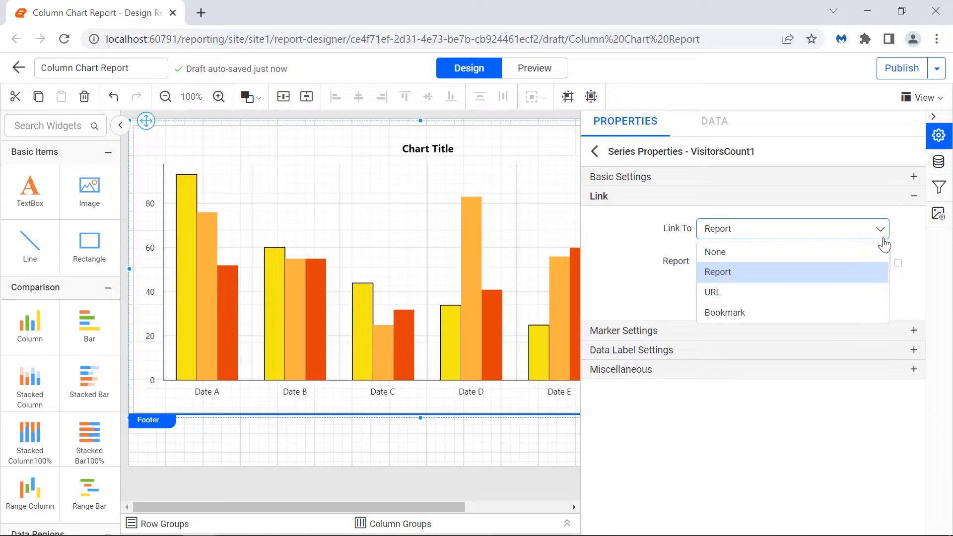
left_click(877, 293)
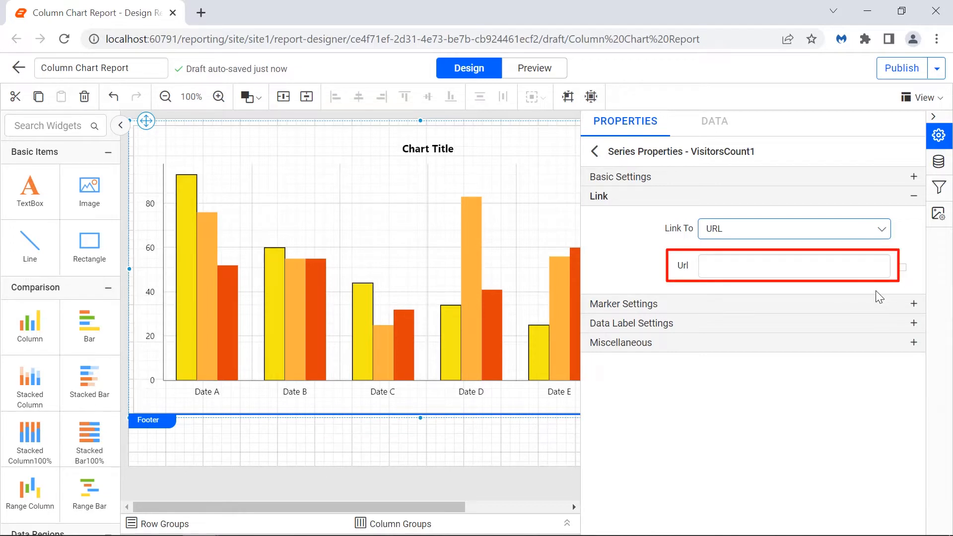
left_click(883, 237)
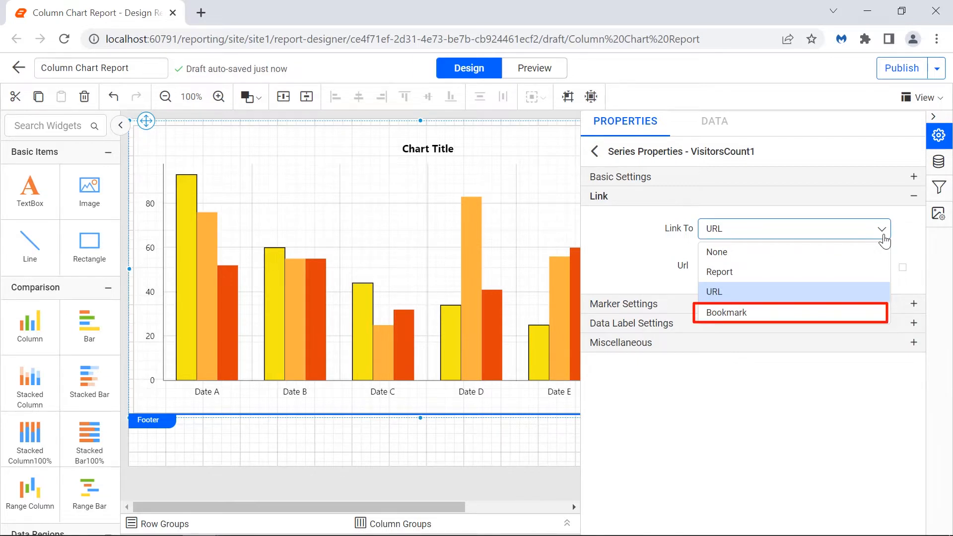
left_click(884, 313)
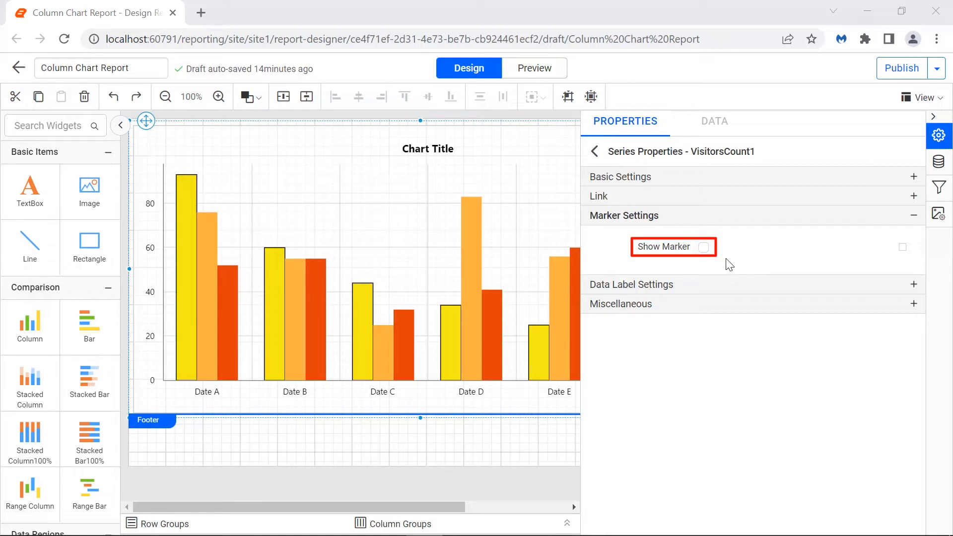
Show markers on the VisitorsCount1 series with a black border and a border width of 1.5.
left_click(704, 248)
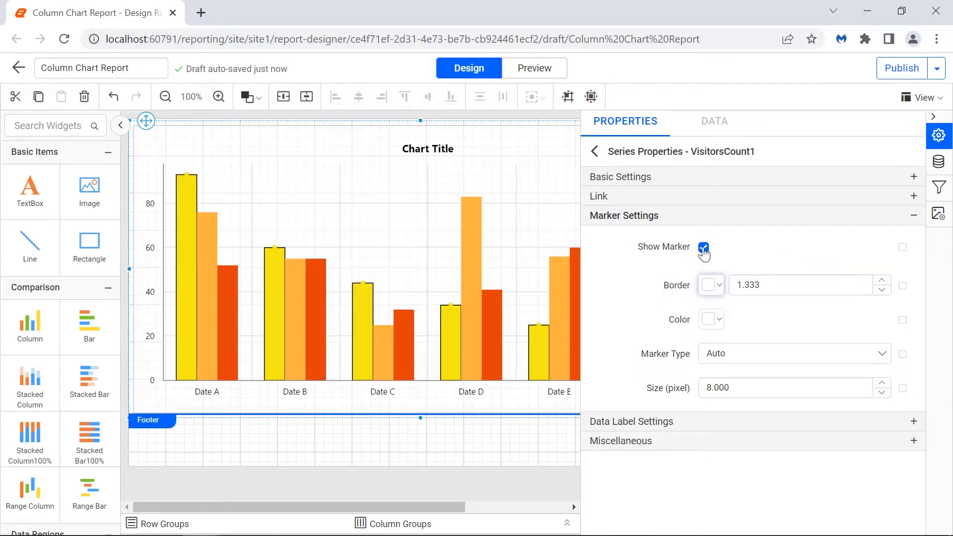
left_click(715, 285)
left_click(718, 420)
left_click(792, 494)
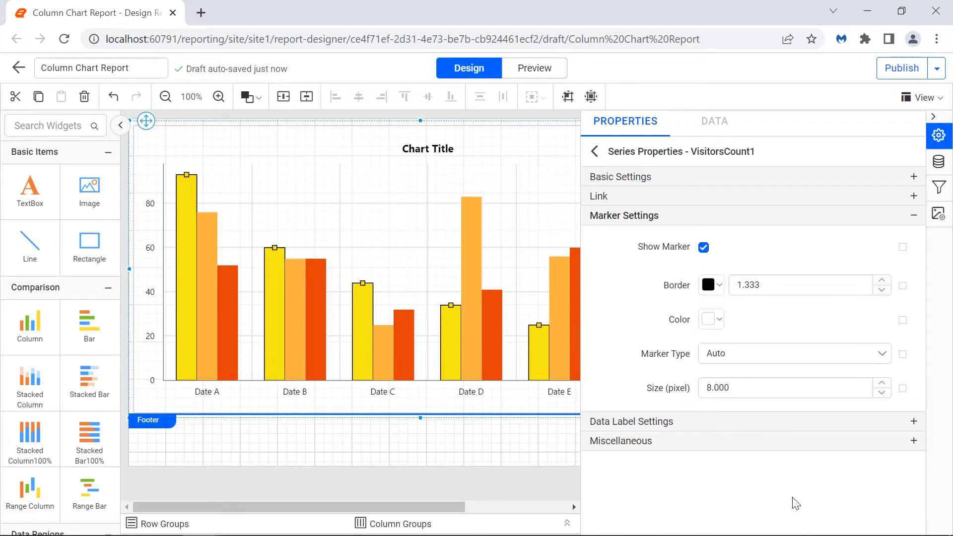
double_click(793, 287)
type("1.5")
left_click(790, 306)
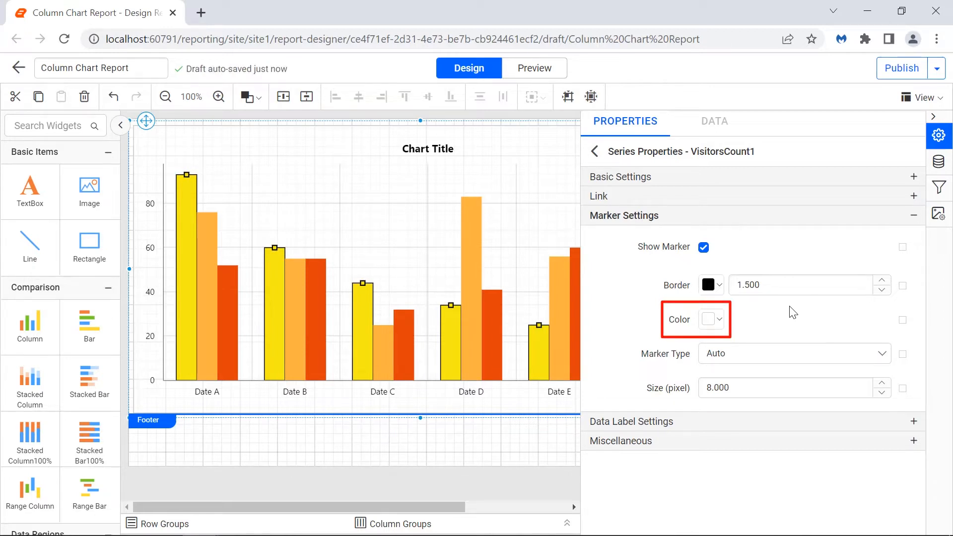
Set the VisitorsCount1 marker color to red and the marker type to Diamond.
left_click(711, 319)
left_click(730, 163)
left_click(790, 281)
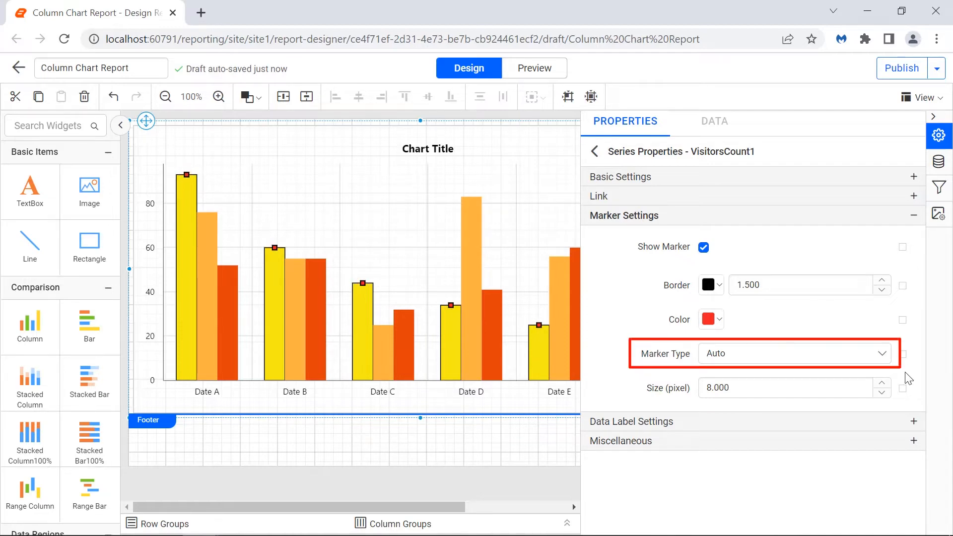
left_click(882, 363)
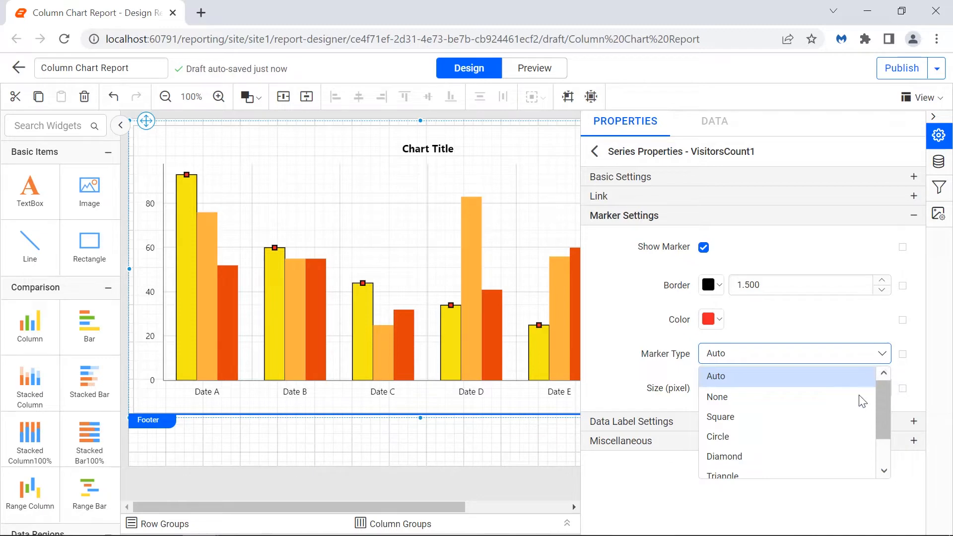
left_click(837, 455)
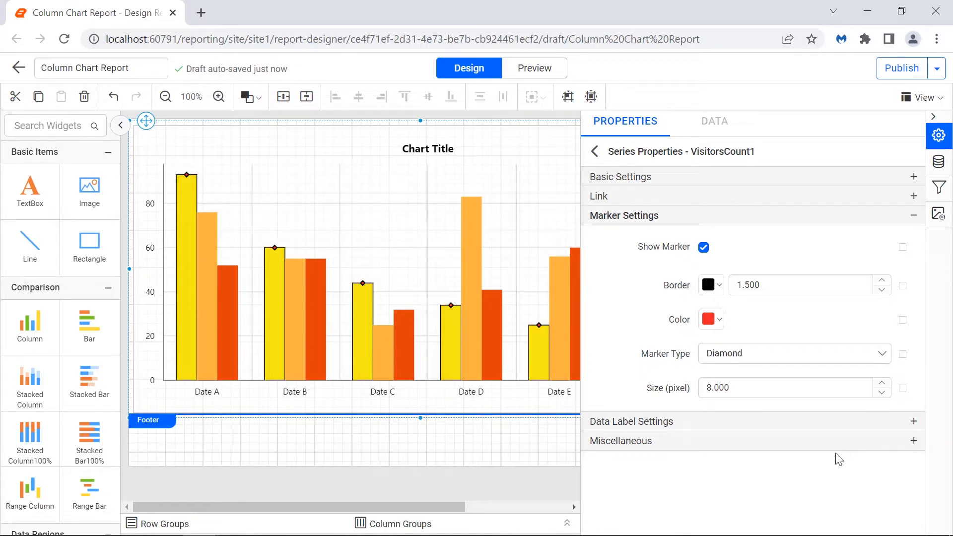
Set the VisitorsCount1 marker size to 10 pixels.
left_click(820, 387)
type("10")
key("Return")
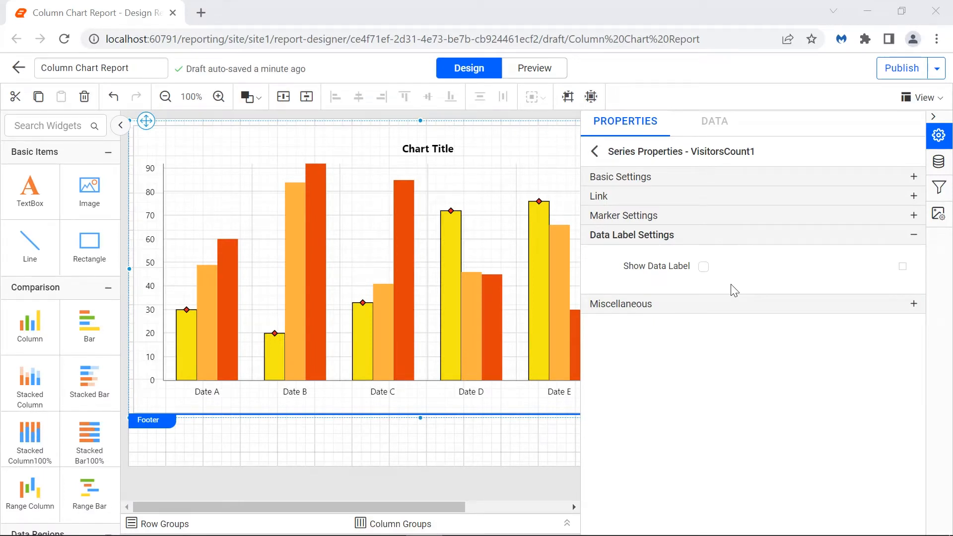
Show data labels on the VisitorsCount1 series, without a border and with the pale yellow background rgba(251,248,205,1).
left_click(704, 267)
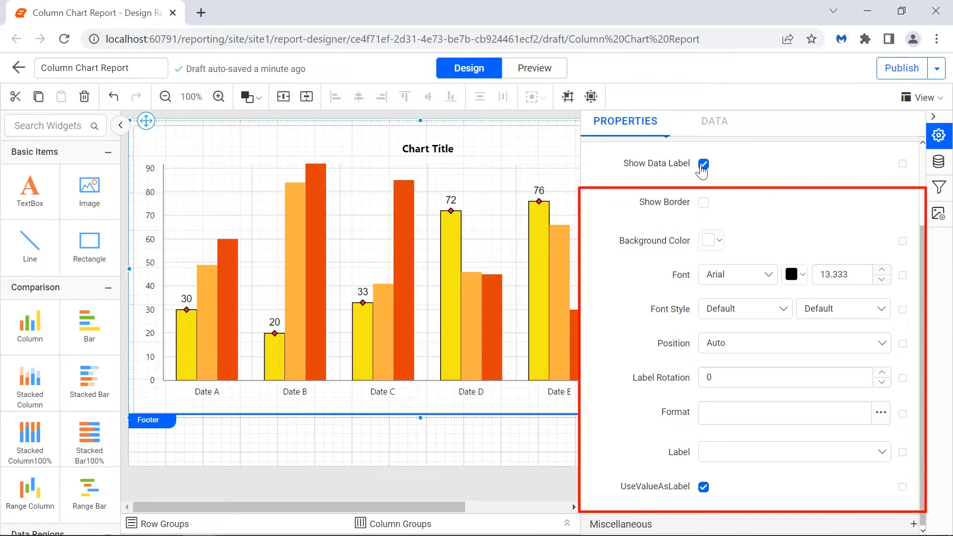
left_click(704, 203)
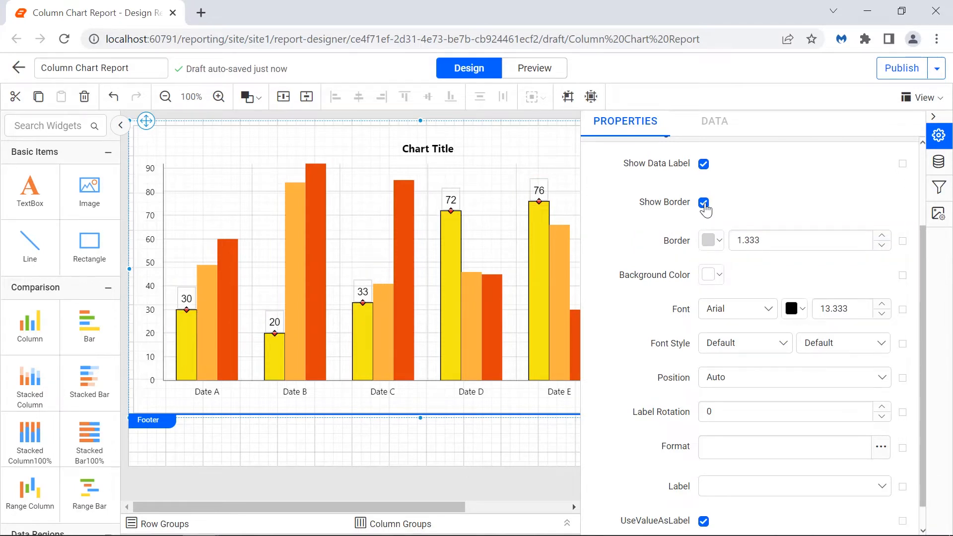
left_click(704, 203)
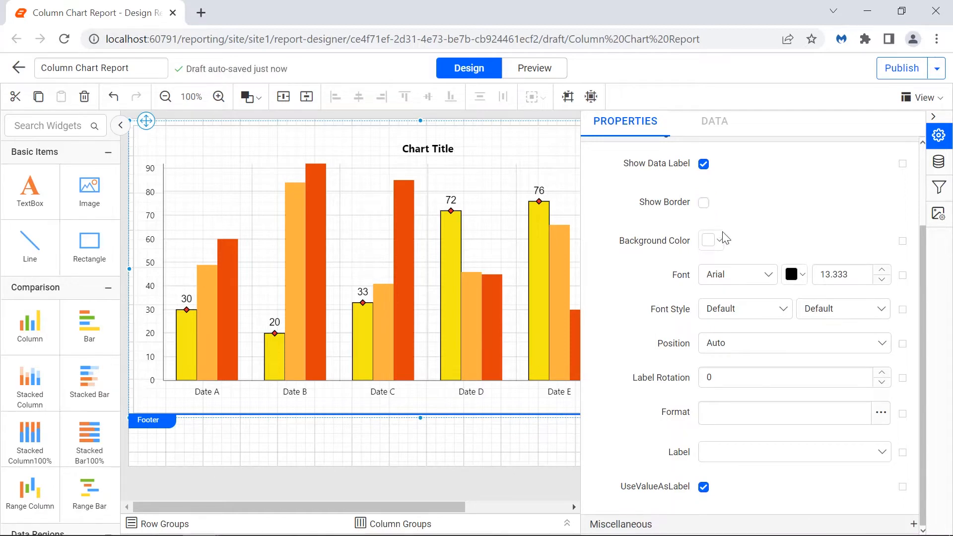
left_click(721, 241)
left_click(770, 273)
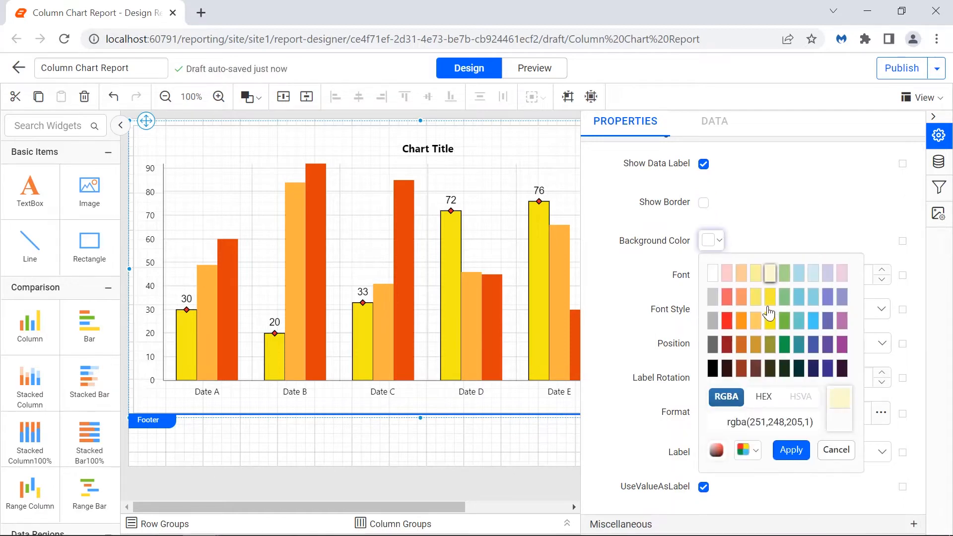
left_click(791, 450)
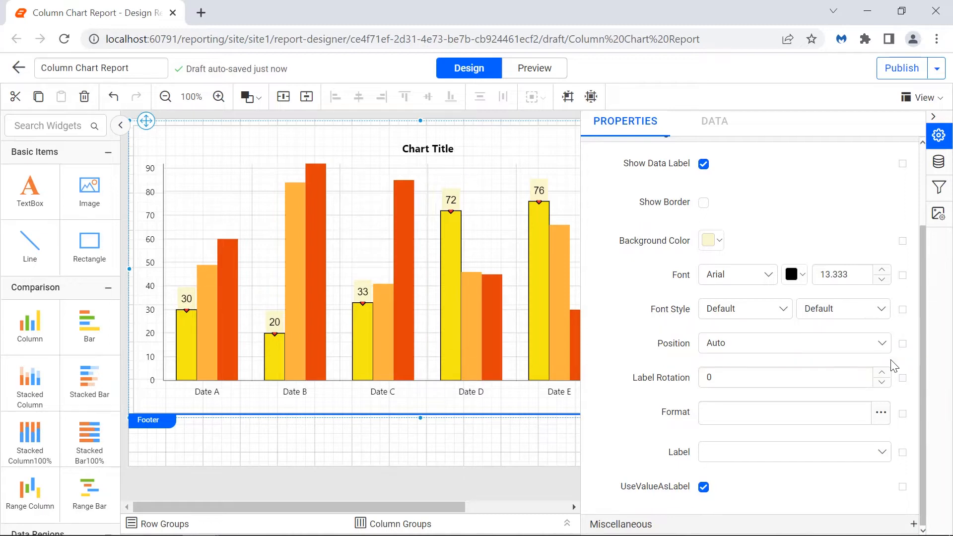
Set the VisitorsCount1 data label position to Center and the label rotation to -90.
left_click(883, 348)
scroll(864, 391, "down", 2)
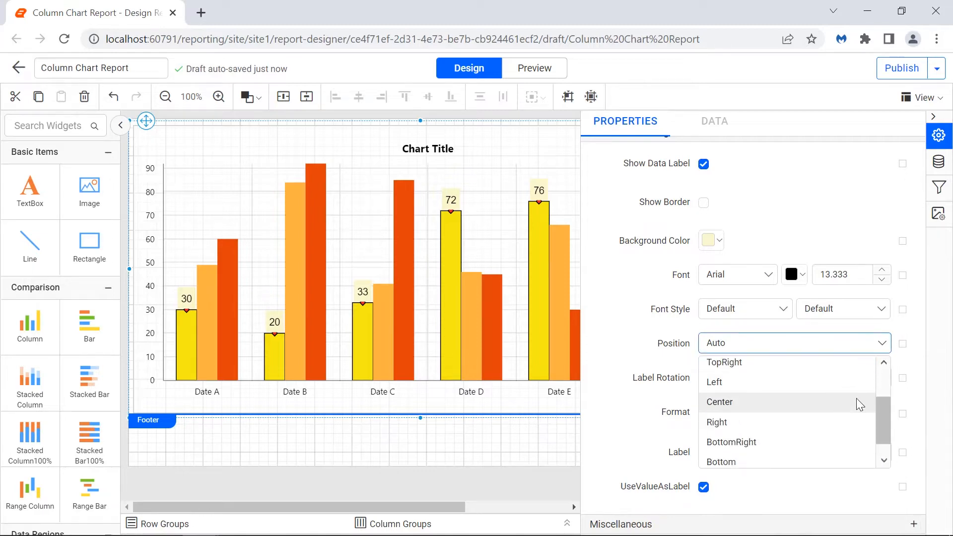
left_click(859, 401)
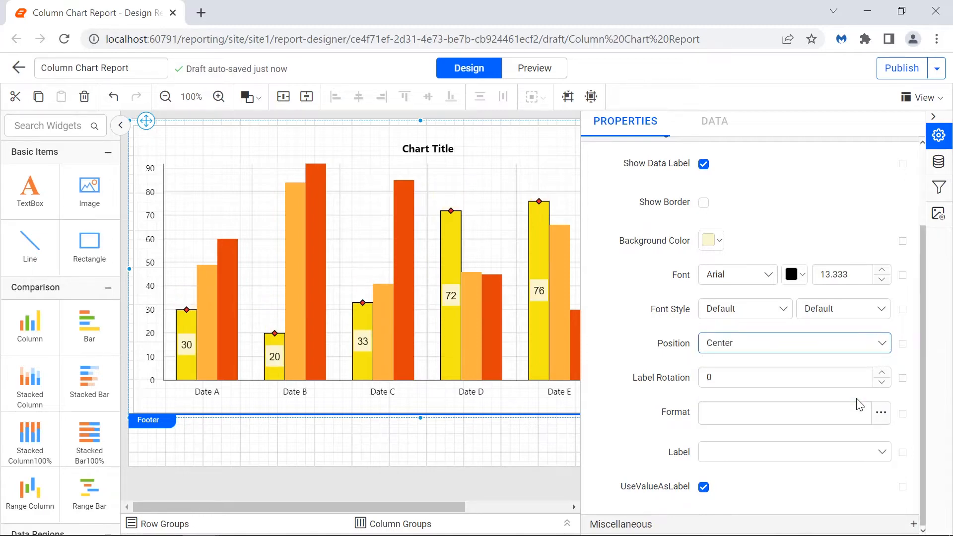
left_click(839, 377)
key("BackSpace")
type("-90")
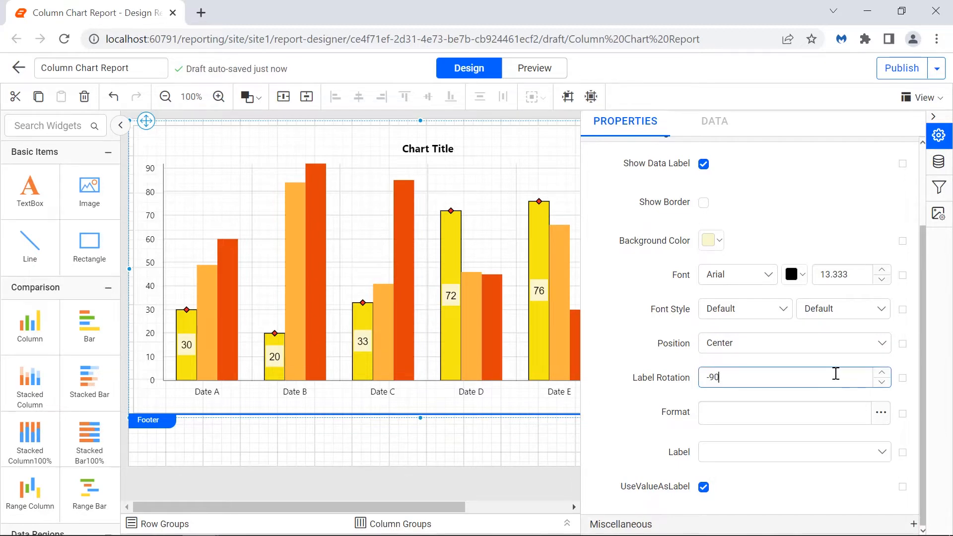
left_click(846, 397)
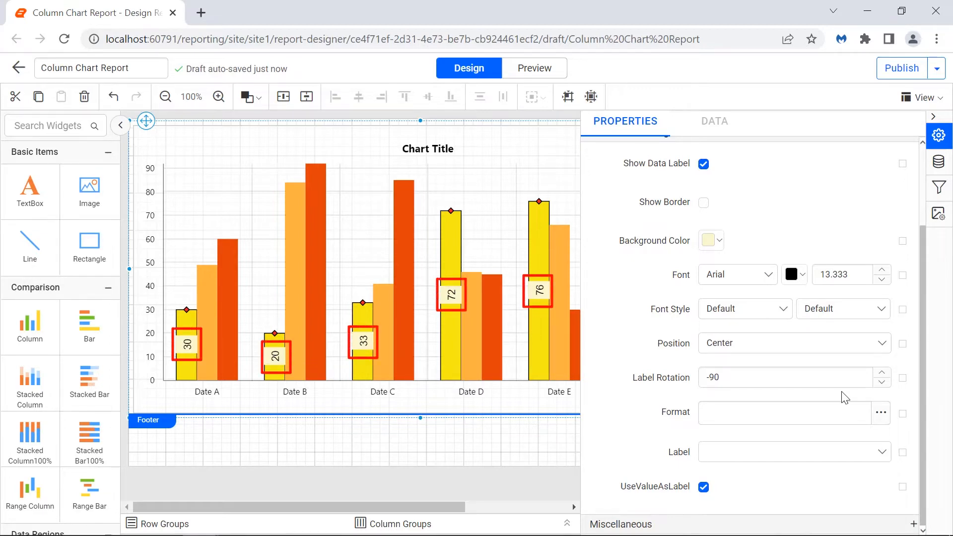
Format the VisitorsCount1 data labels as Number with 2 decimal places and the 1000 separator.
left_click(881, 414)
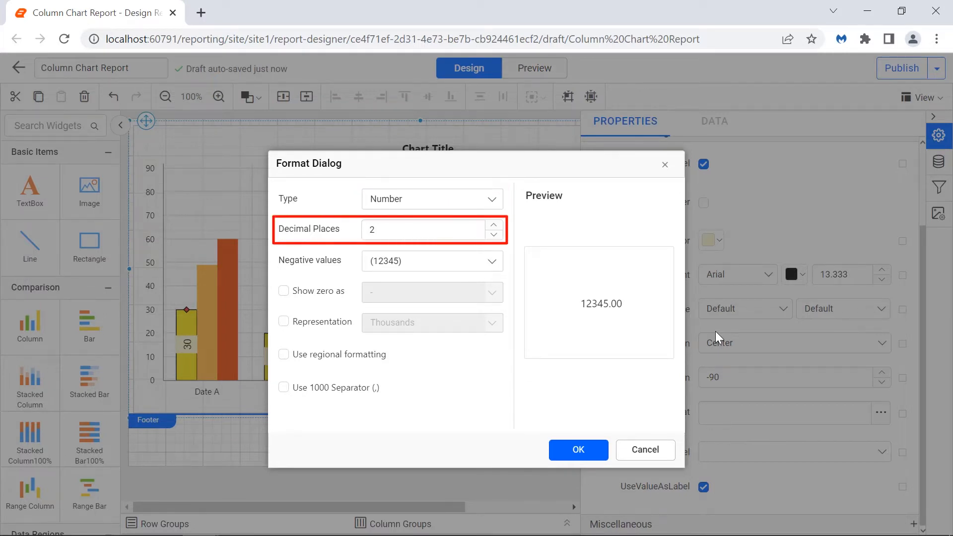
left_click(287, 389)
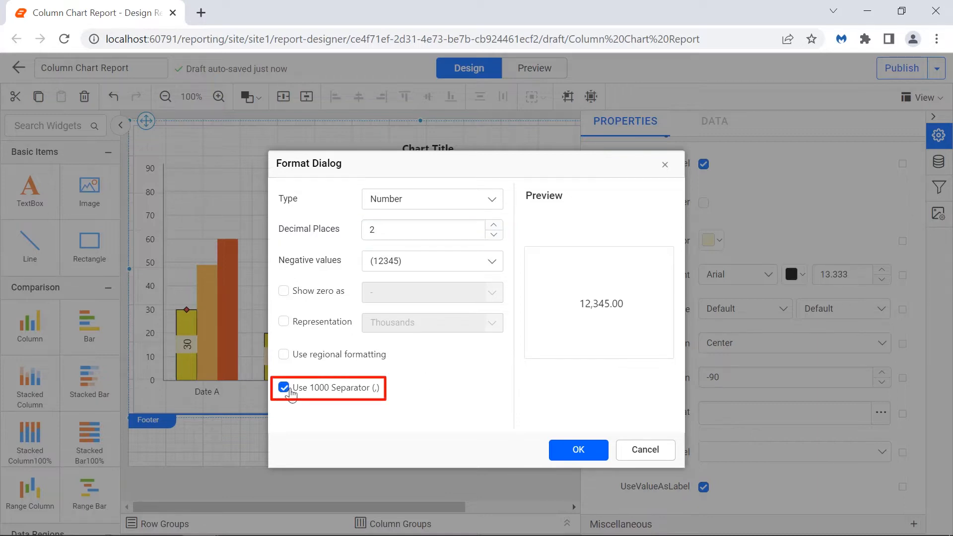
left_click(577, 450)
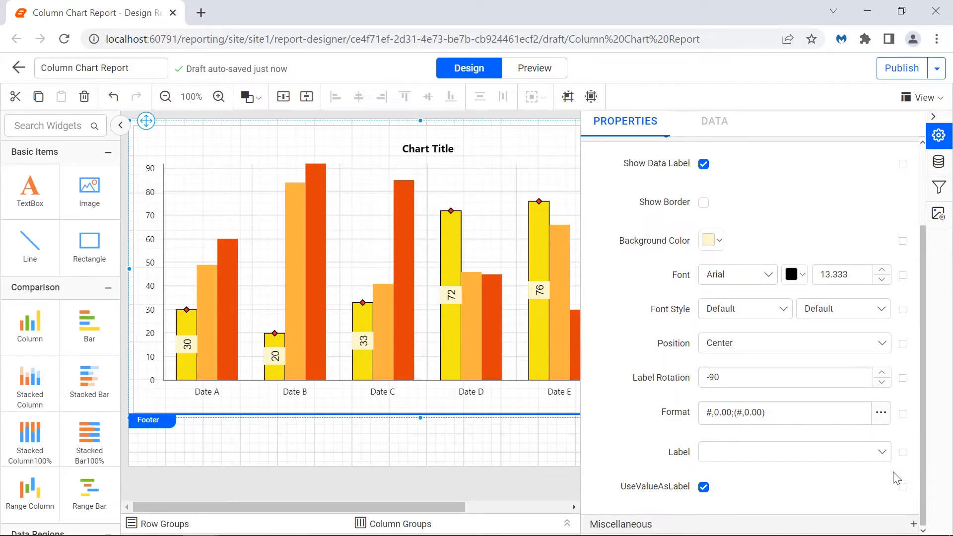
Look through the keyword options for the data label text without choosing one, and preview the report.
left_click(883, 452)
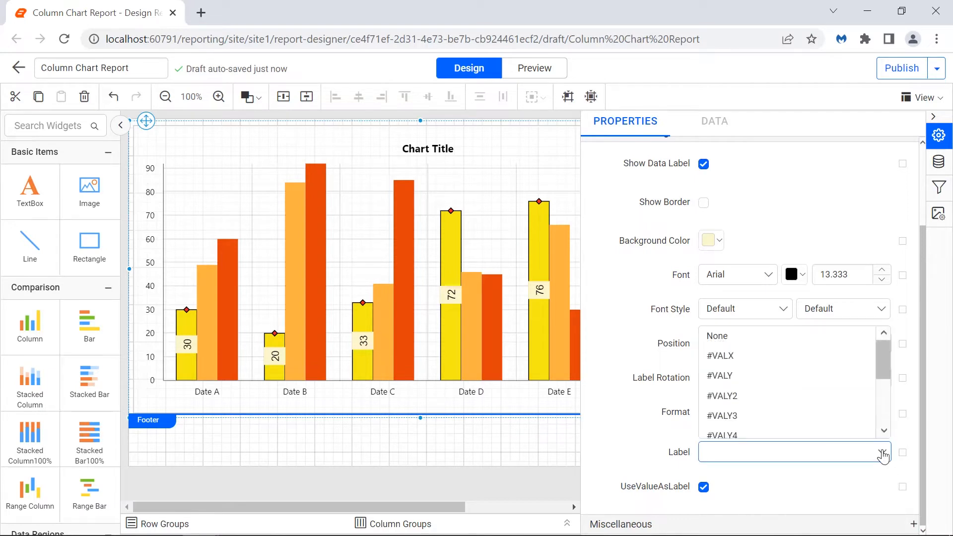
scroll(833, 406, "down", 3)
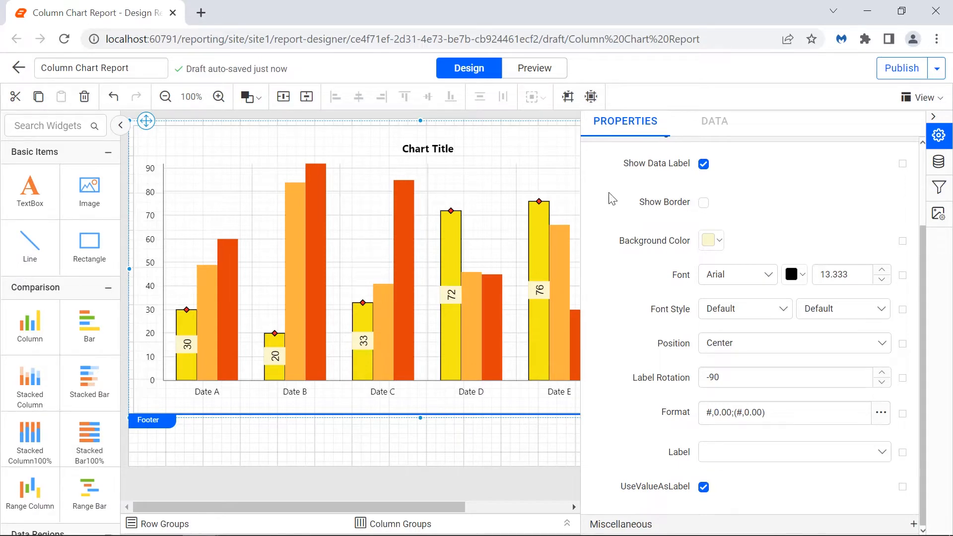
left_click(554, 72)
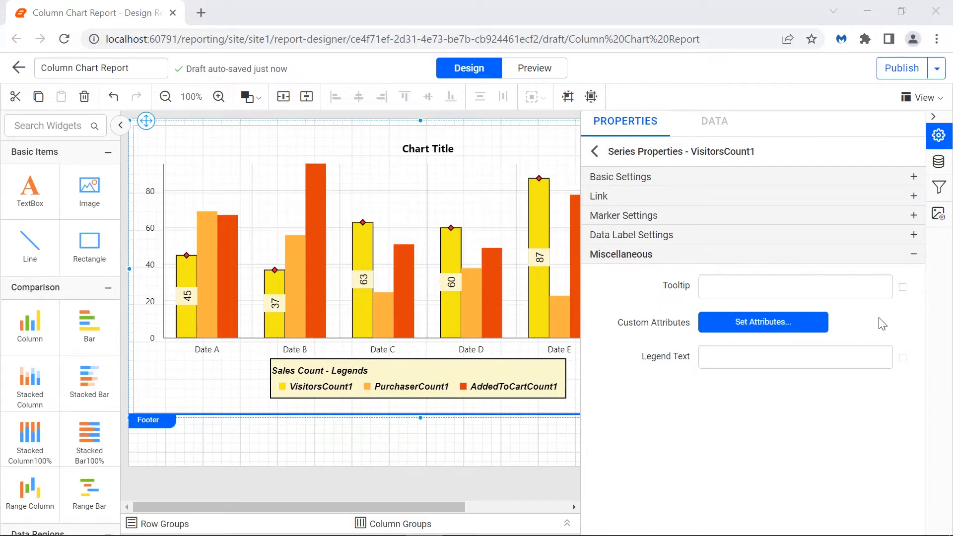
Set the VisitorsCount1 tooltip to the expression =Sum(Fields!VisitorsCount.Value).
left_click(902, 290)
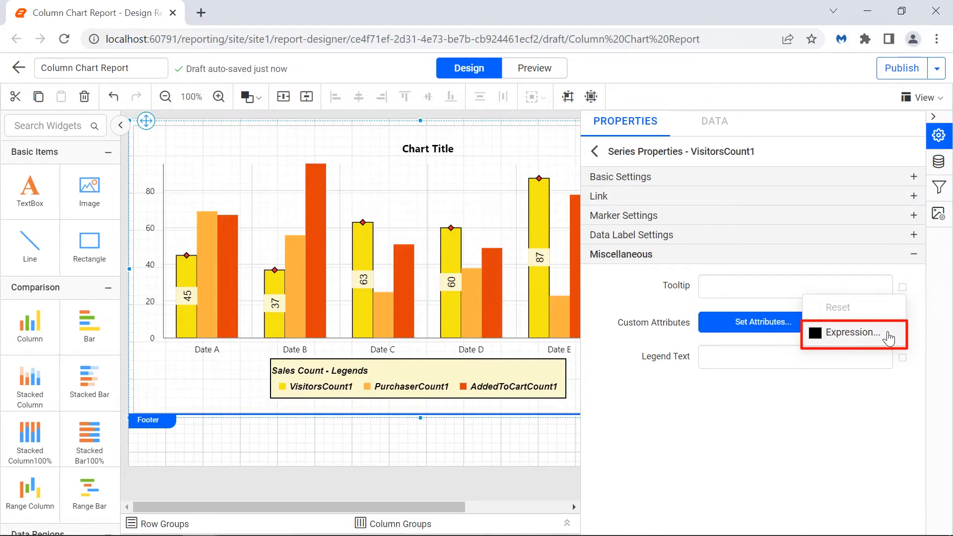
left_click(853, 332)
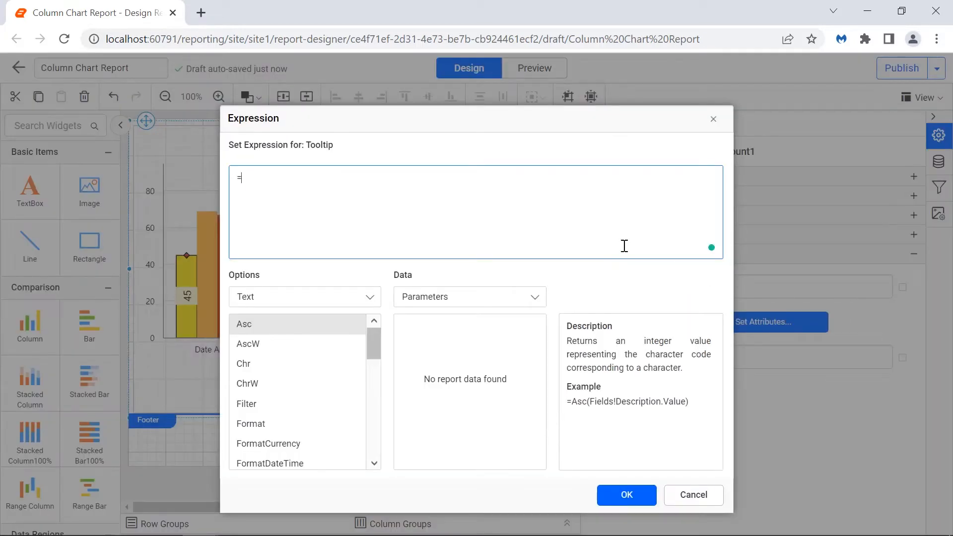
key("ctrl+a")
type("=Sum(Fields!VisitorsCount.Value)")
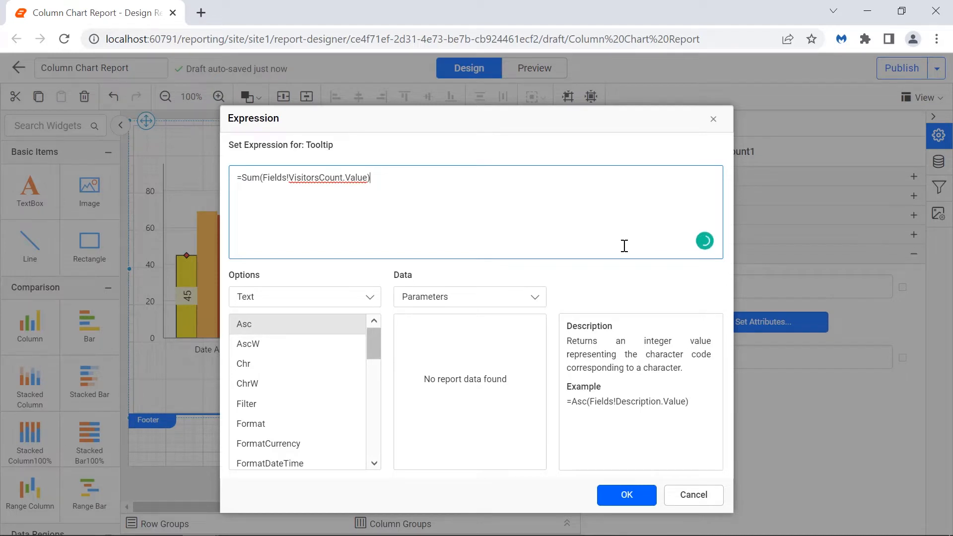
left_click(627, 496)
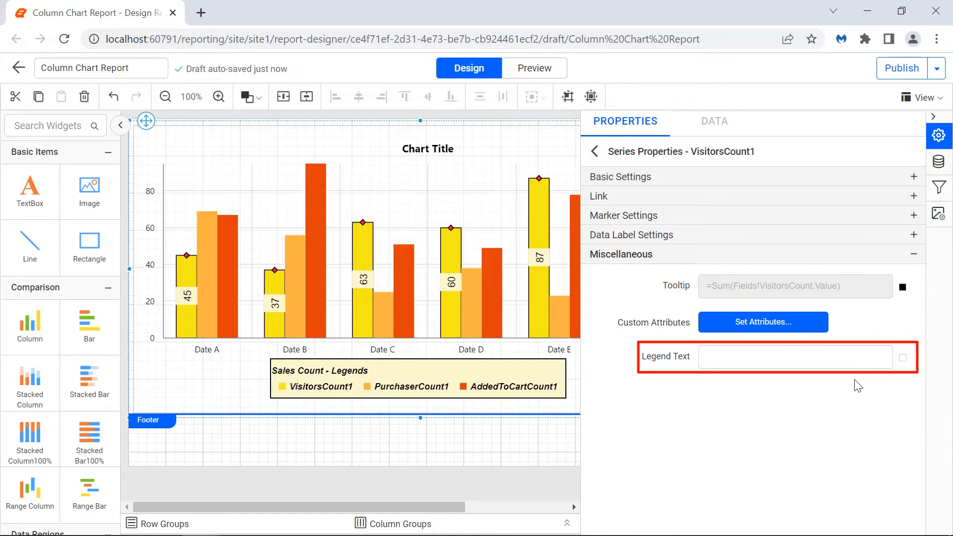
Set the VisitorsCount1 legend text to Visitors and check the series in the report preview.
left_click(851, 362)
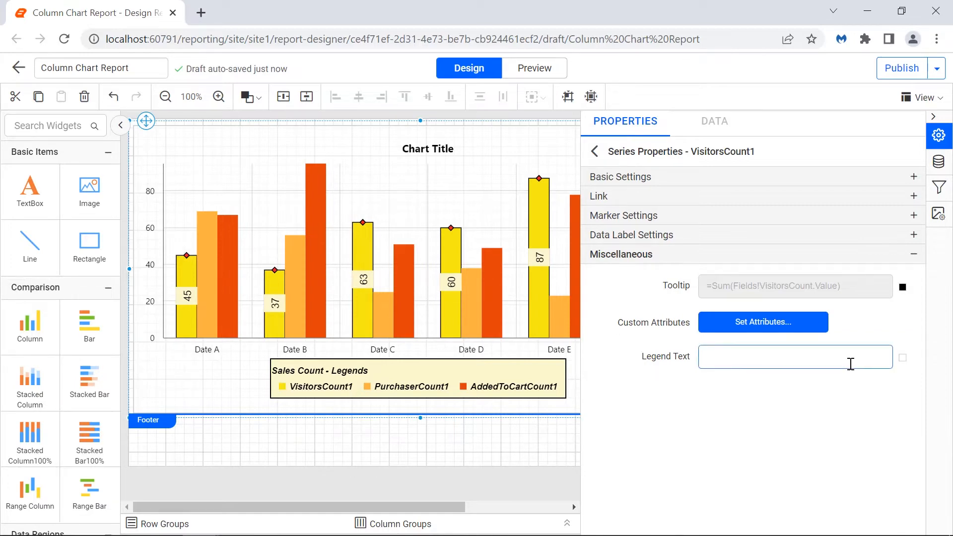
type("Visitors")
left_click(844, 380)
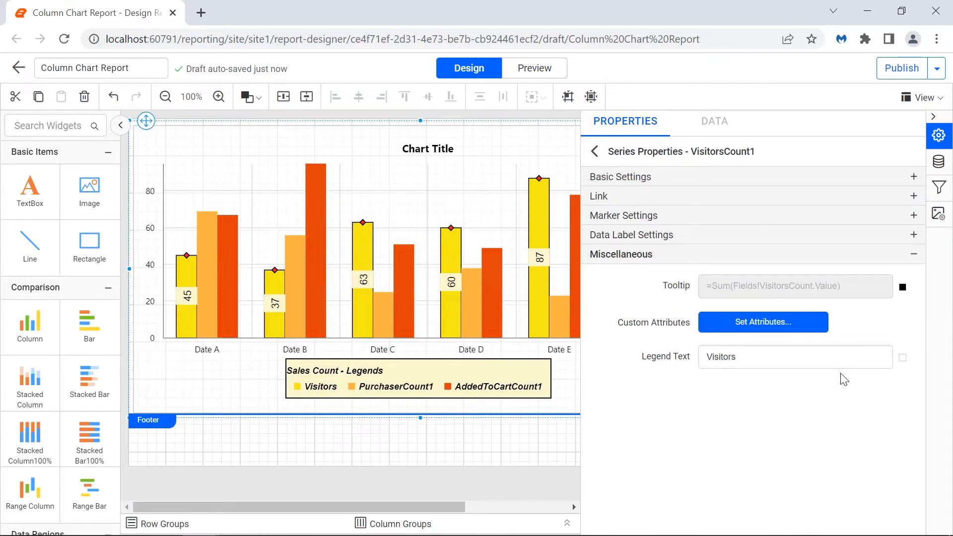
left_click(554, 74)
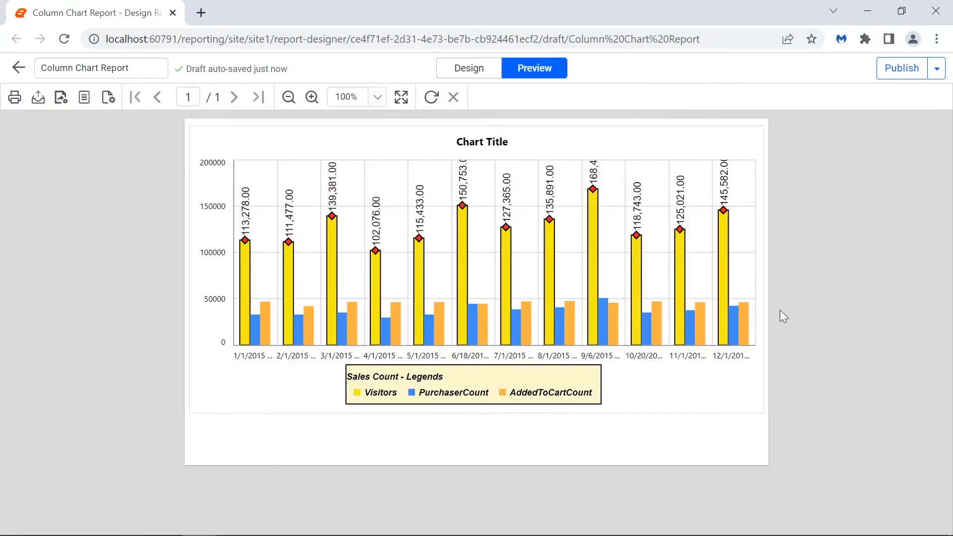
mouse_move(247, 279)
Return to designing the report, go back to the chart's own properties and hide the legend.
left_click(491, 74)
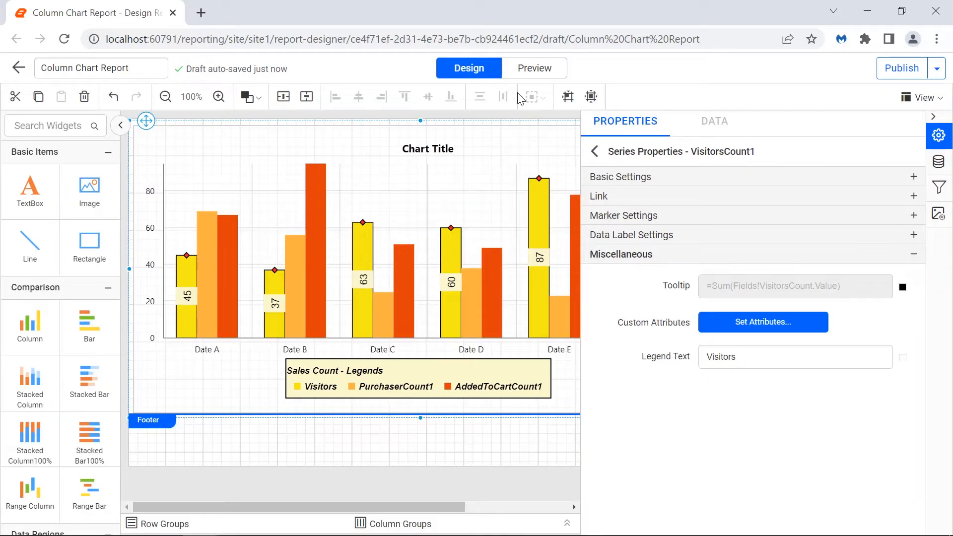
left_click(595, 152)
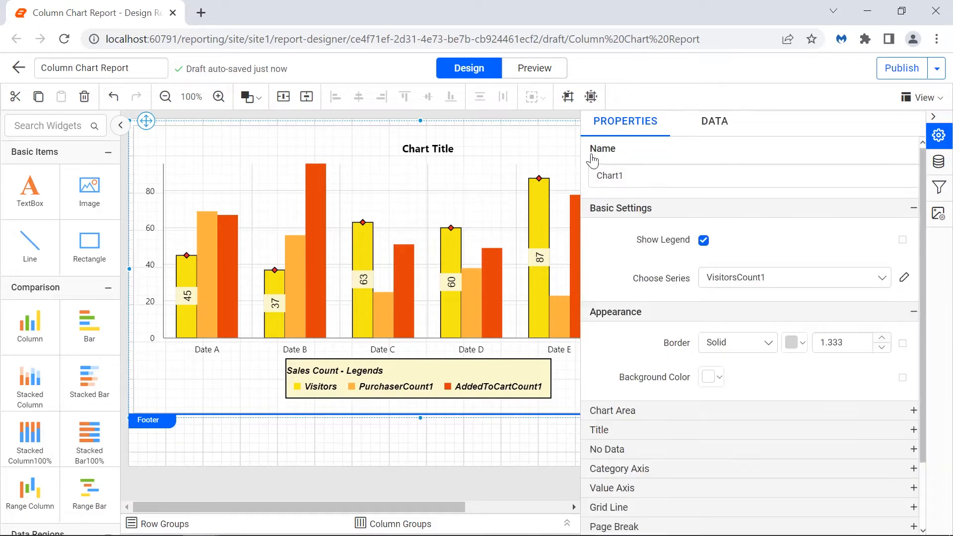
left_click(704, 242)
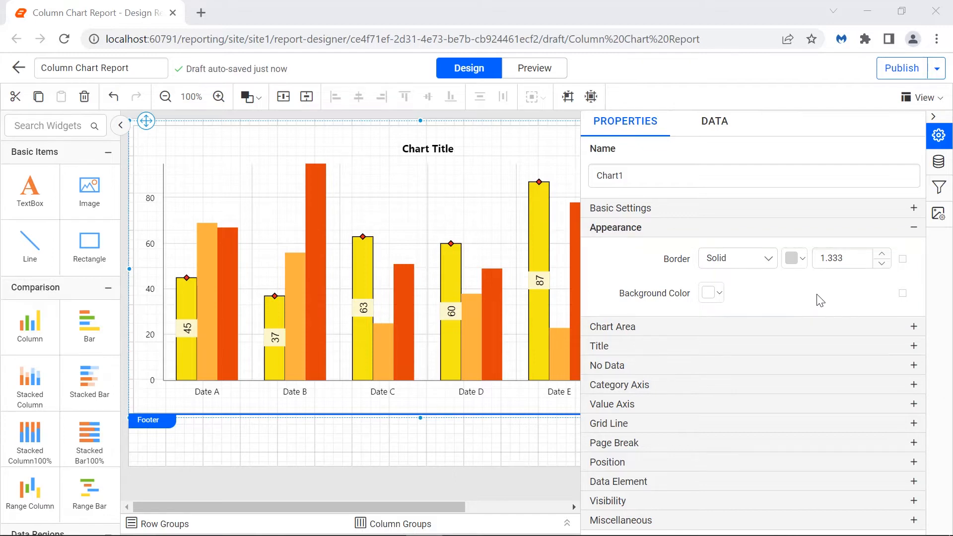
Give the chart a dashed black border with a width of 1.833.
left_click(769, 260)
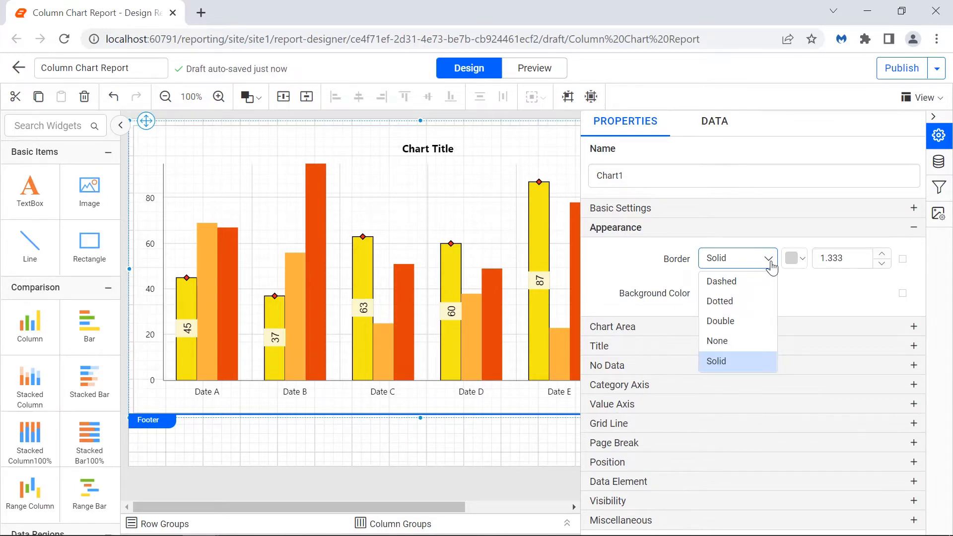
left_click(770, 280)
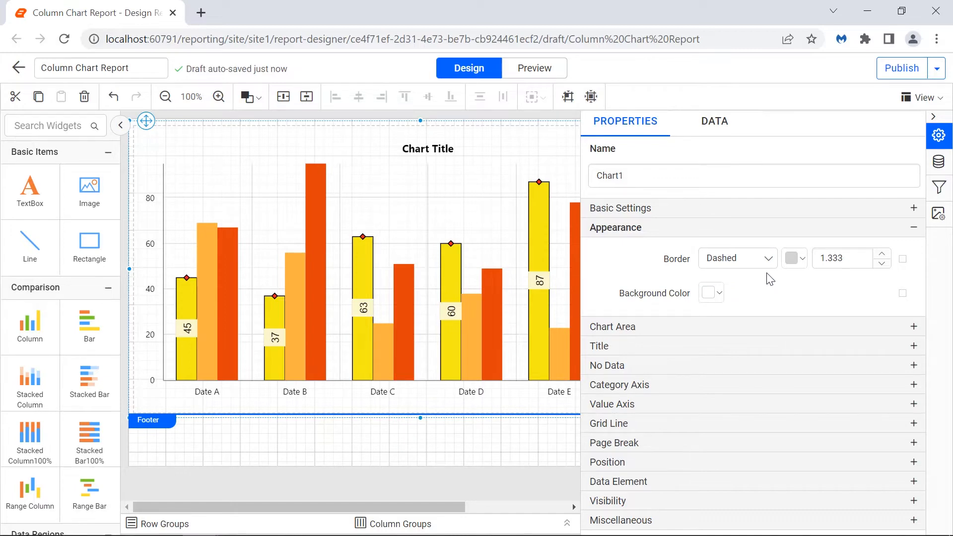
left_click(794, 258)
left_click(792, 315)
left_click(873, 467)
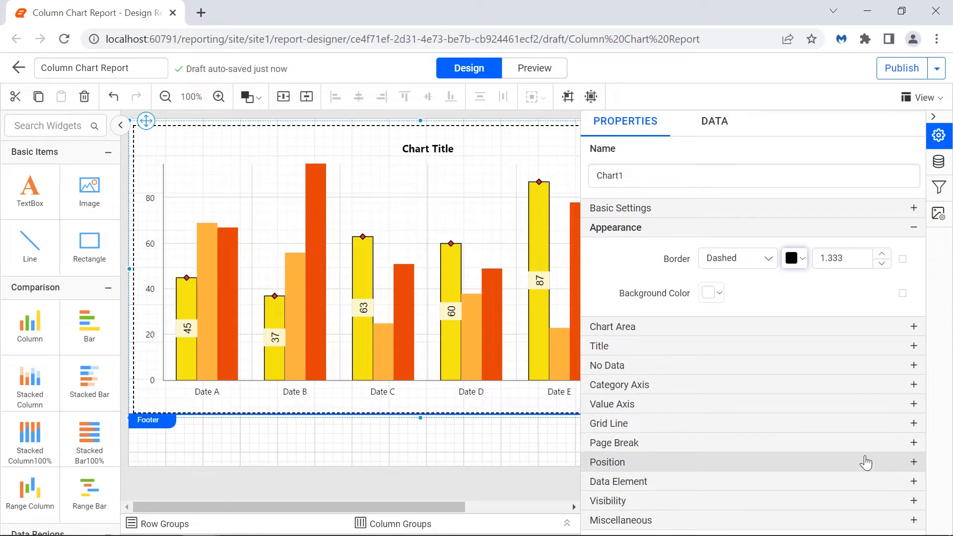
left_click(835, 257)
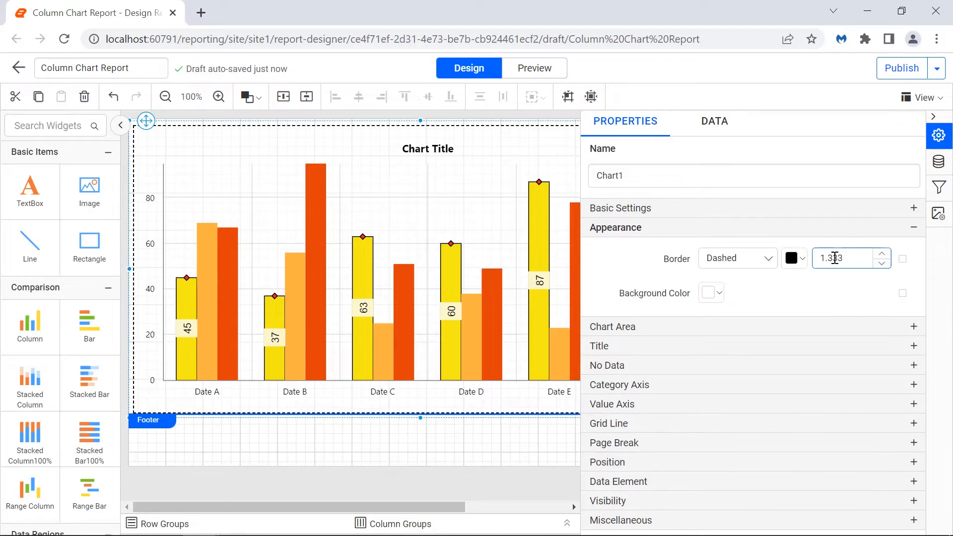
left_click(838, 283)
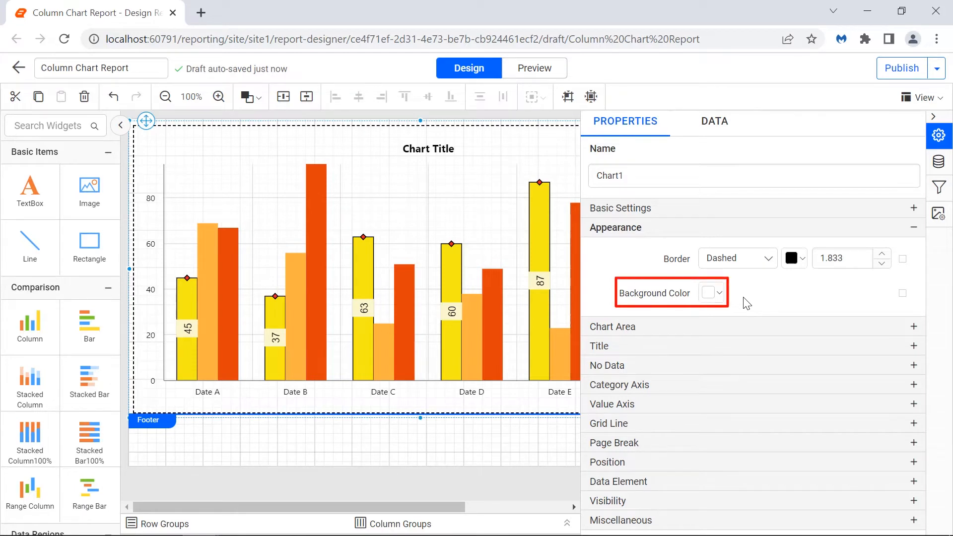
Try a light pink background color on the chart and set it back to white.
left_click(715, 293)
left_click(720, 330)
left_click(789, 503)
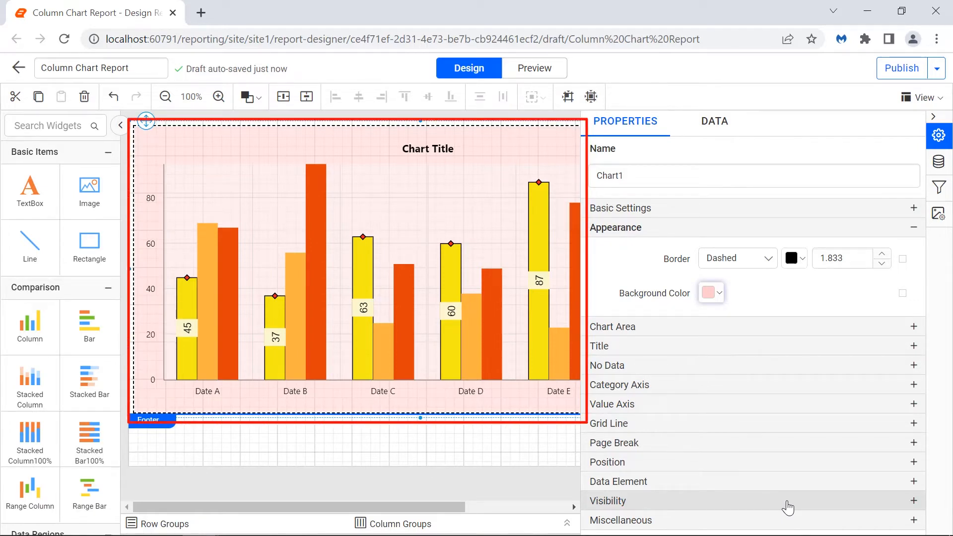
left_click(715, 293)
left_click(720, 318)
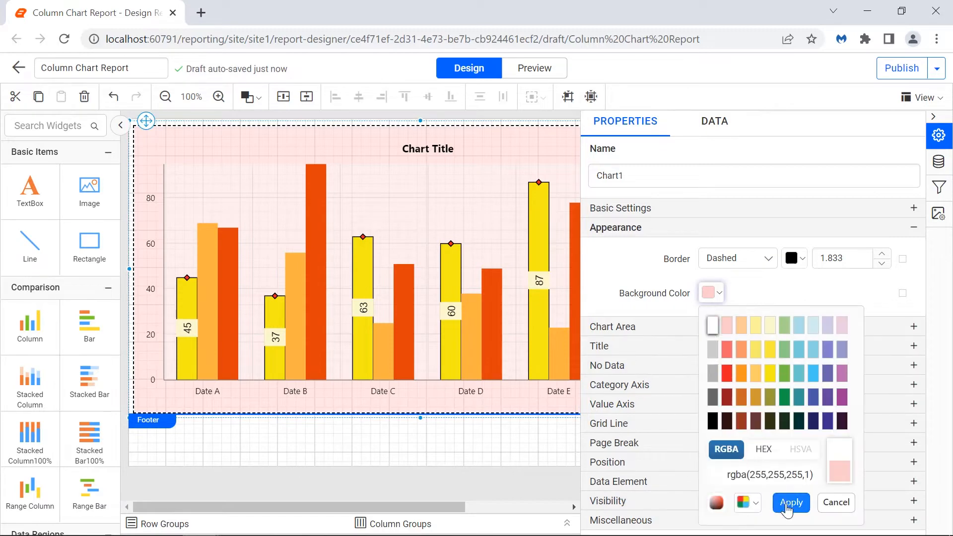
left_click(791, 502)
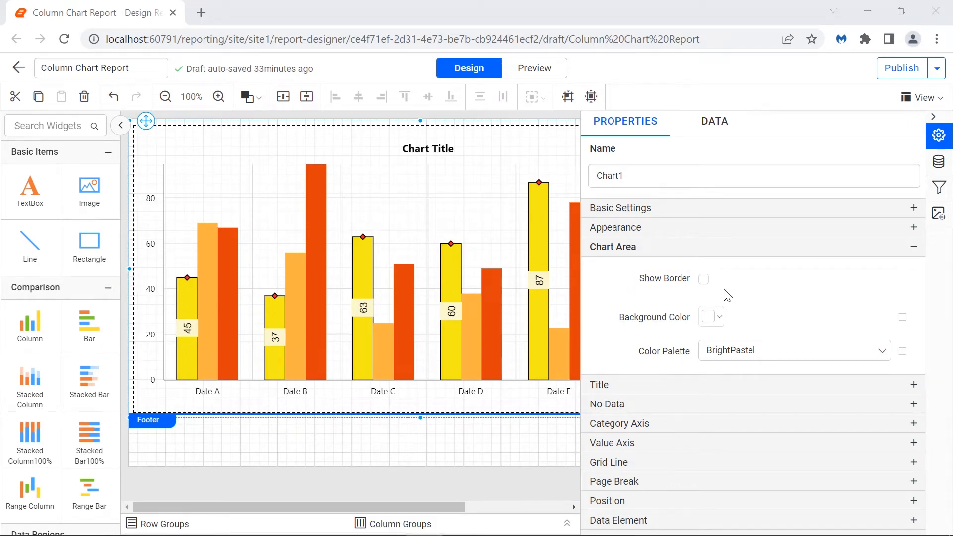
Turn on the border for the chart area.
left_click(704, 279)
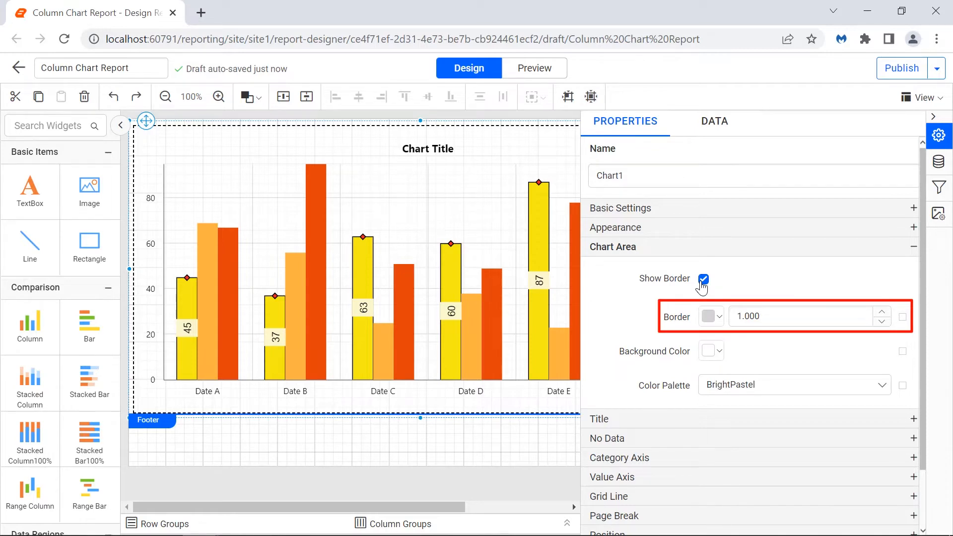
Give the chart area a black border with a width of 2.
left_click(715, 316)
left_click(716, 214)
left_click(791, 279)
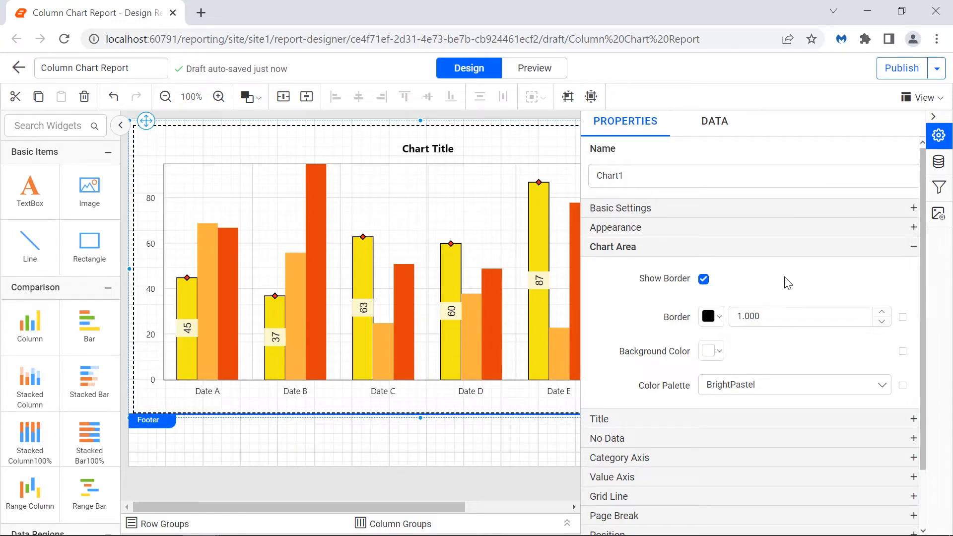
left_click(780, 316)
type("2")
left_click(780, 333)
Try a light yellow background color on the chart area.
left_click(715, 351)
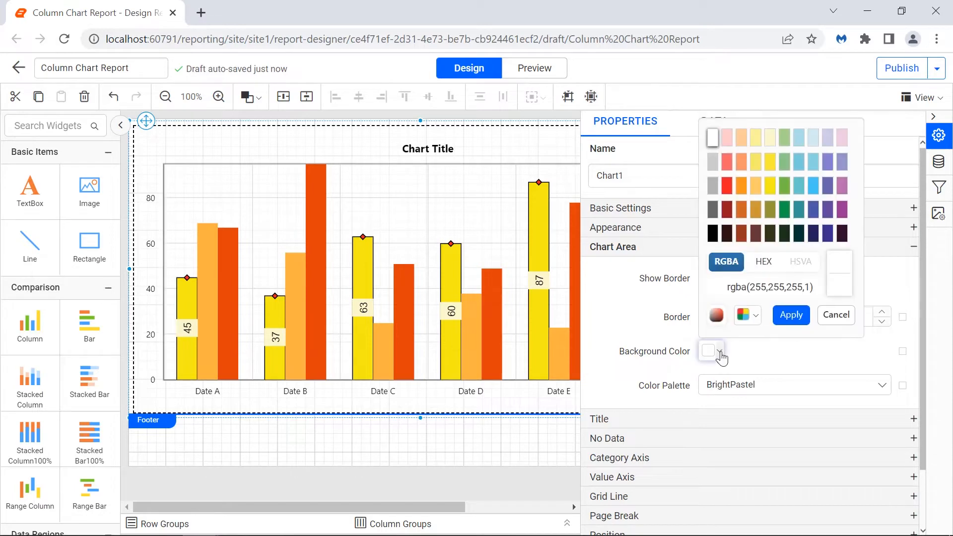
left_click(844, 146)
left_click(794, 314)
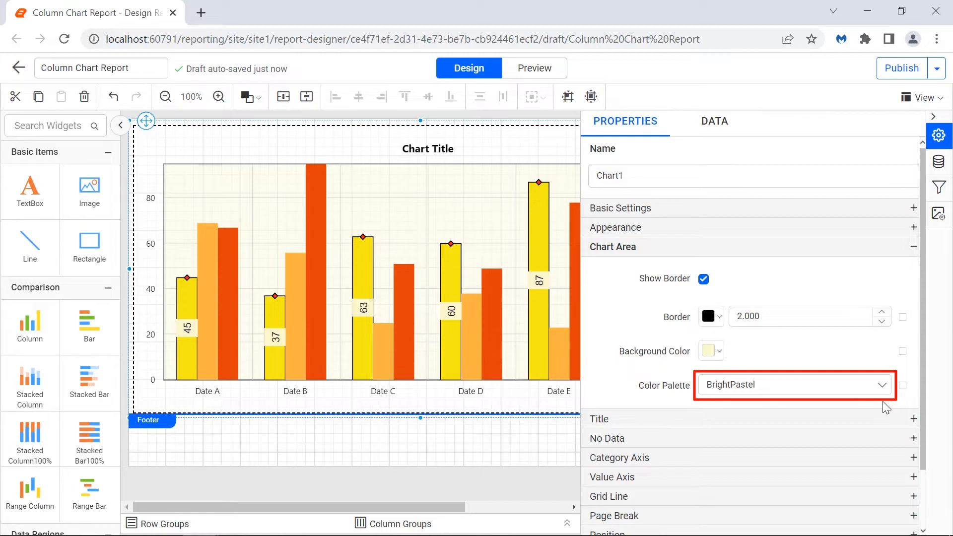
Switch the chart's color palette to Pacific and preview the report.
left_click(882, 385)
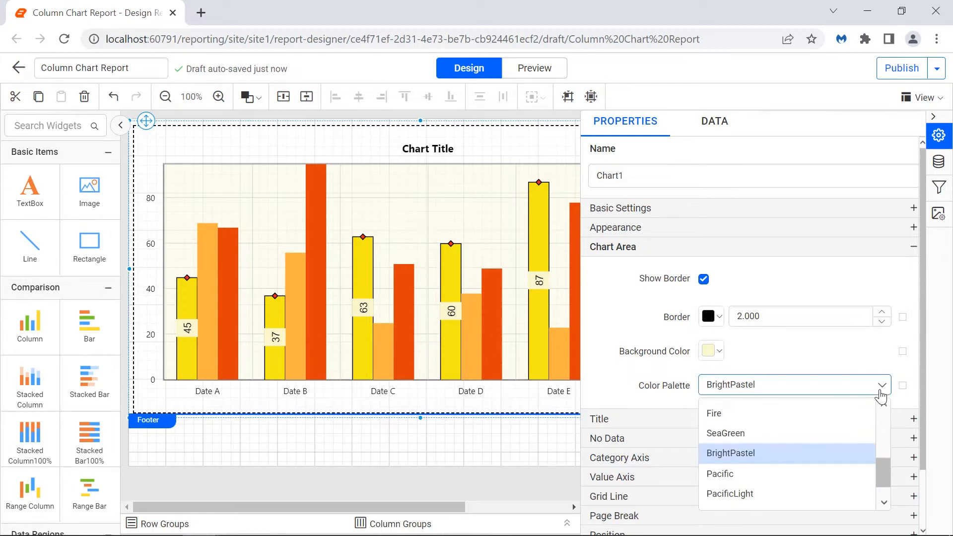
left_click(865, 476)
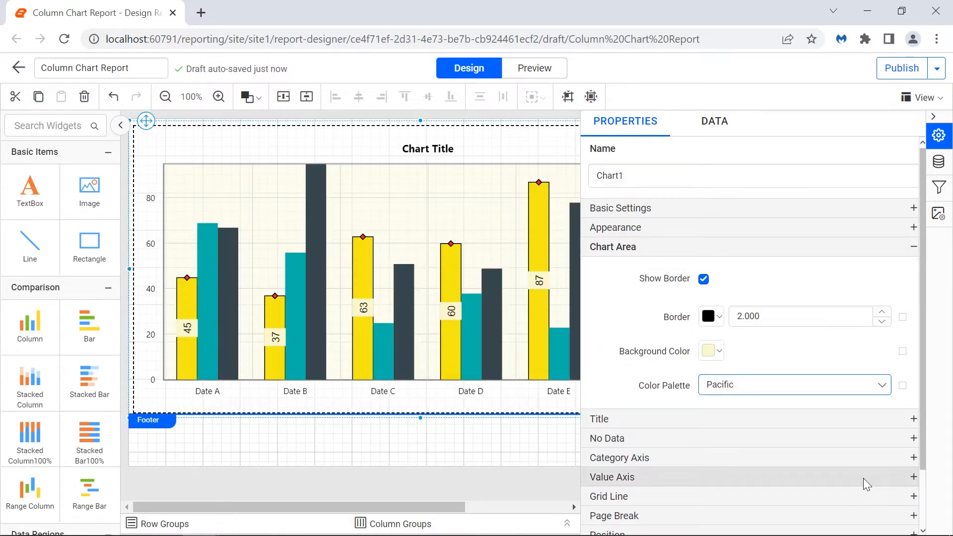
left_click(554, 70)
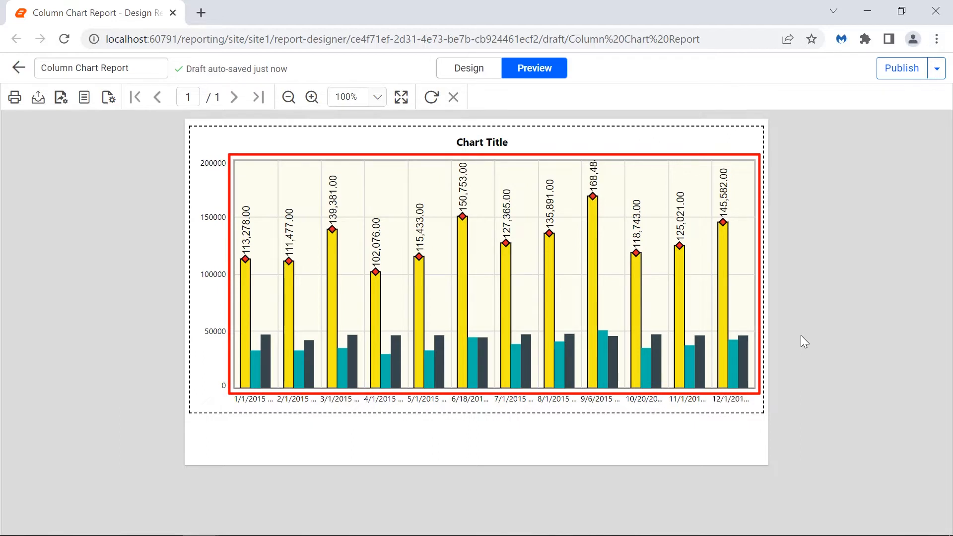
Return to designing the report and set the chart area's background color back to white.
left_click(465, 70)
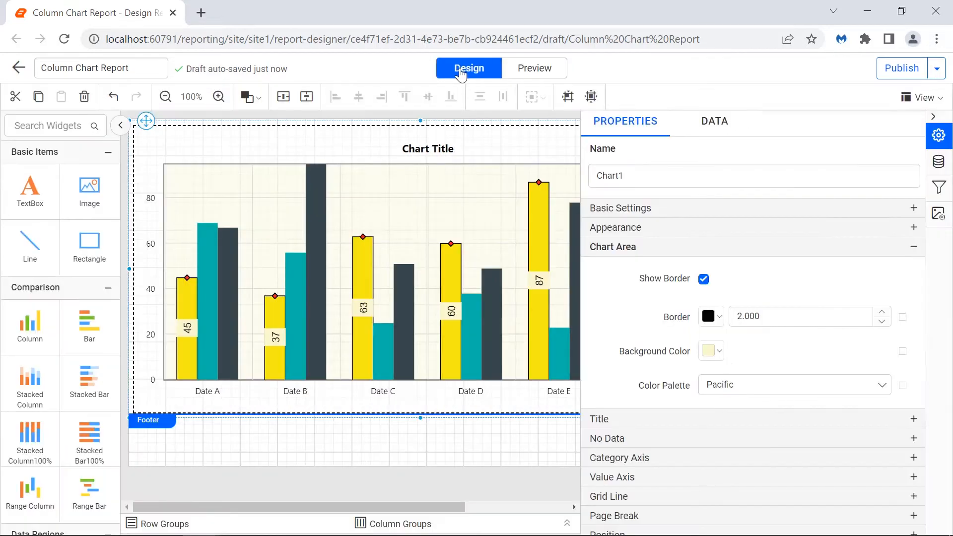
left_click(720, 351)
left_click(713, 138)
left_click(791, 315)
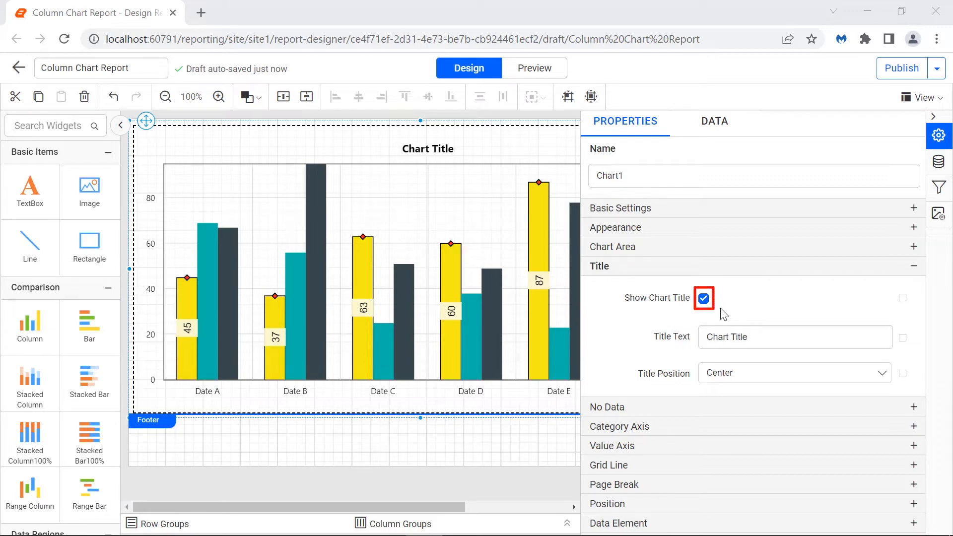
Change the chart's title text to "Sales Count".
triple_click(855, 344)
type("Sales ")
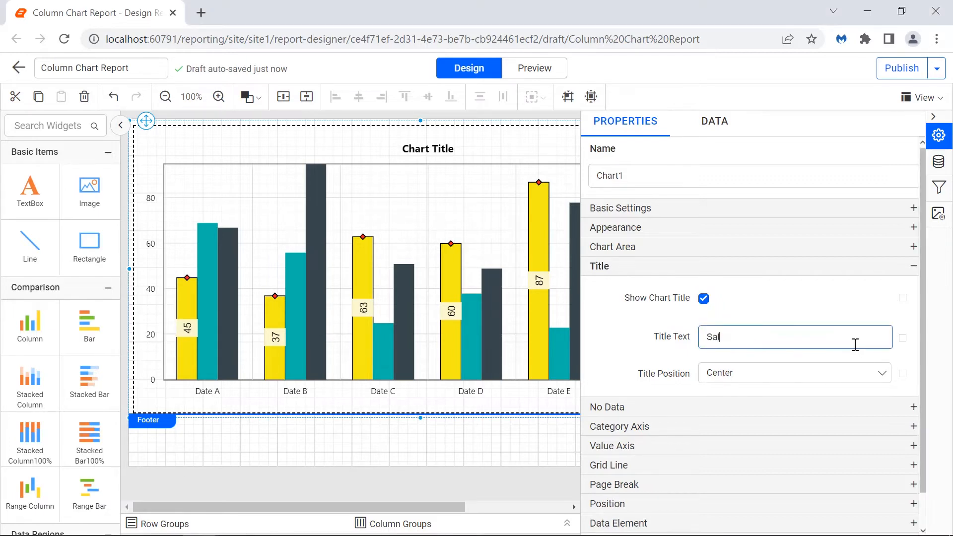
type("Count")
left_click(854, 359)
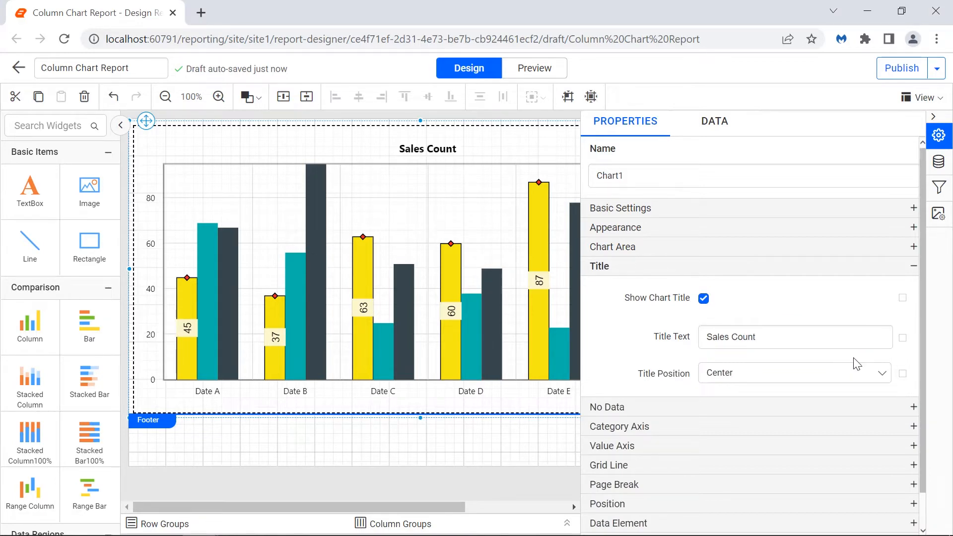
In the title's advanced options, try a black border with a width of 2 around the chart title.
left_click(903, 340)
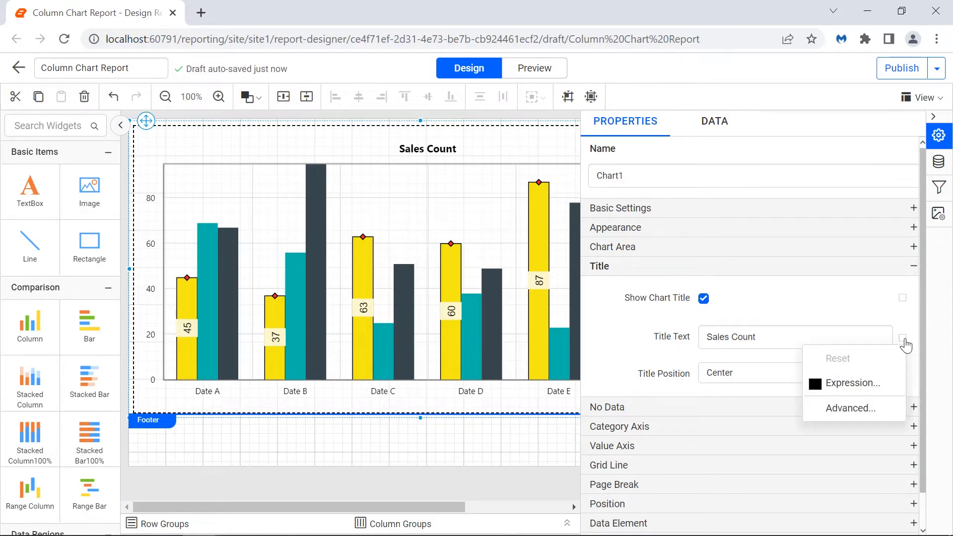
left_click(891, 403)
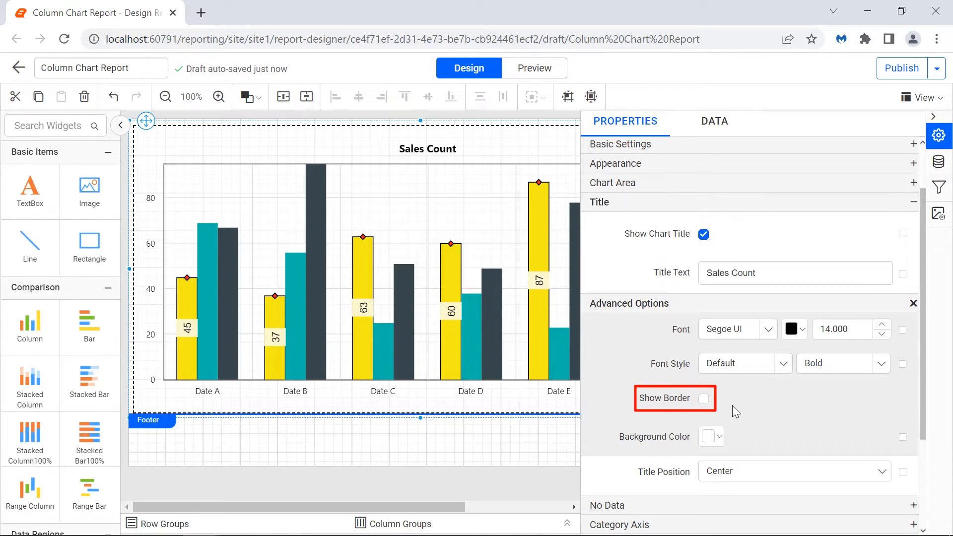
left_click(704, 399)
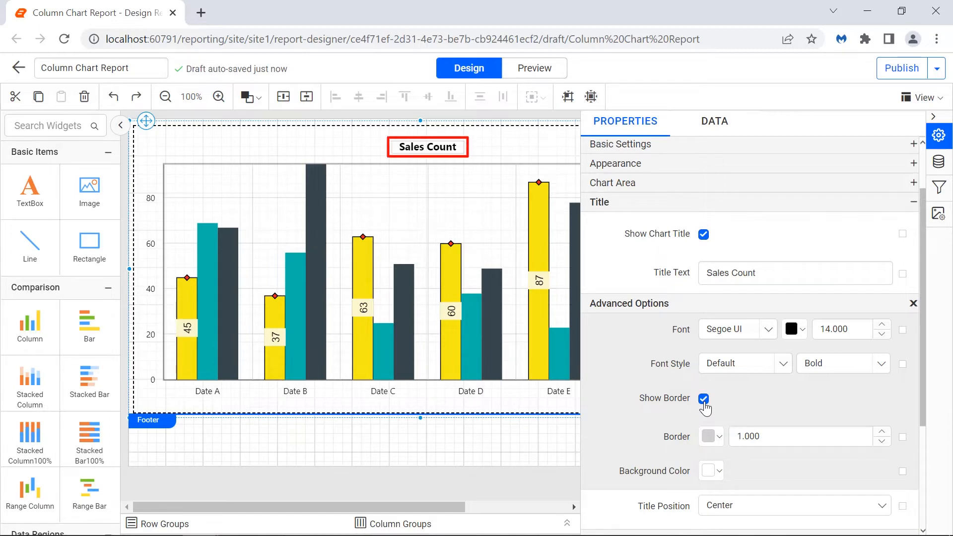
left_click(711, 437)
left_click(722, 347)
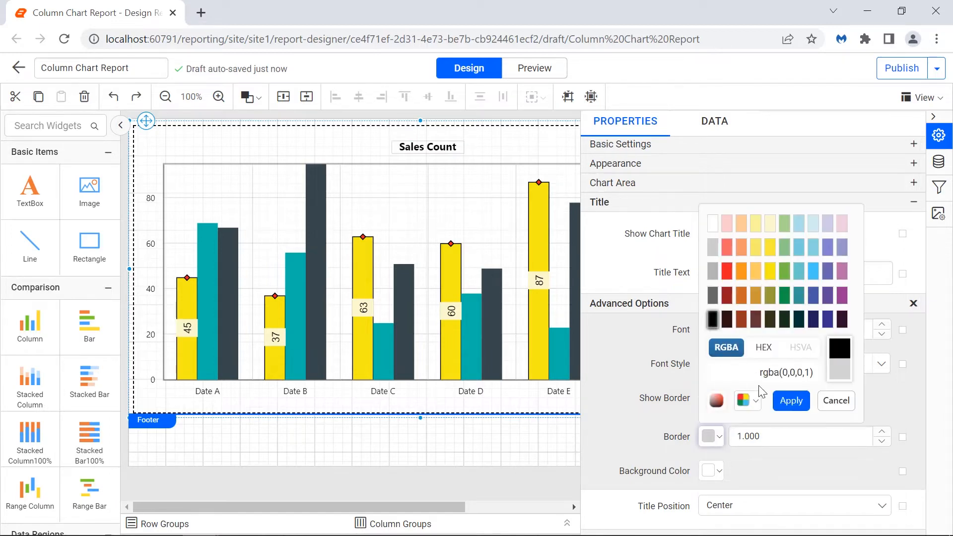
left_click(789, 401)
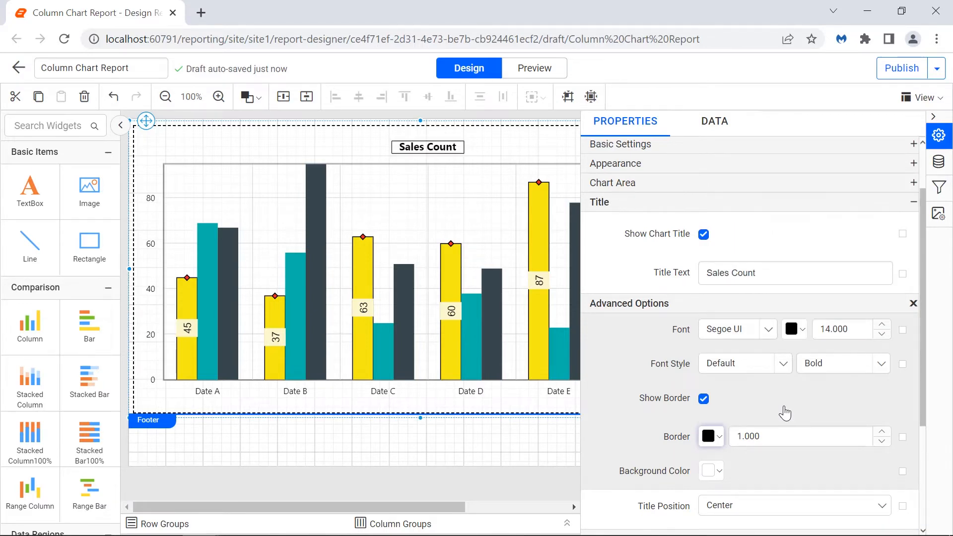
double_click(785, 434)
type("2")
left_click(785, 453)
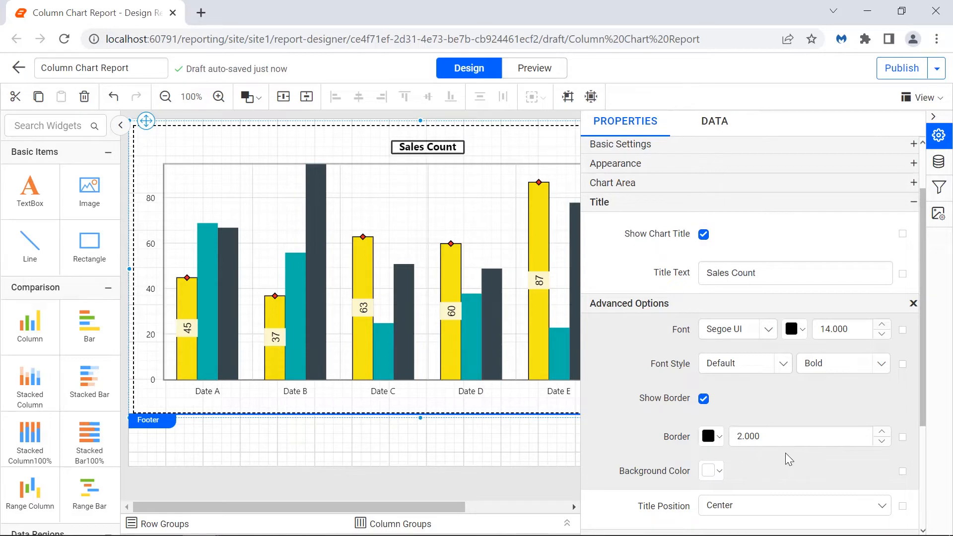
Try a light yellow background color on the chart title and set it back to white.
left_click(719, 471)
left_click(771, 251)
left_click(790, 435)
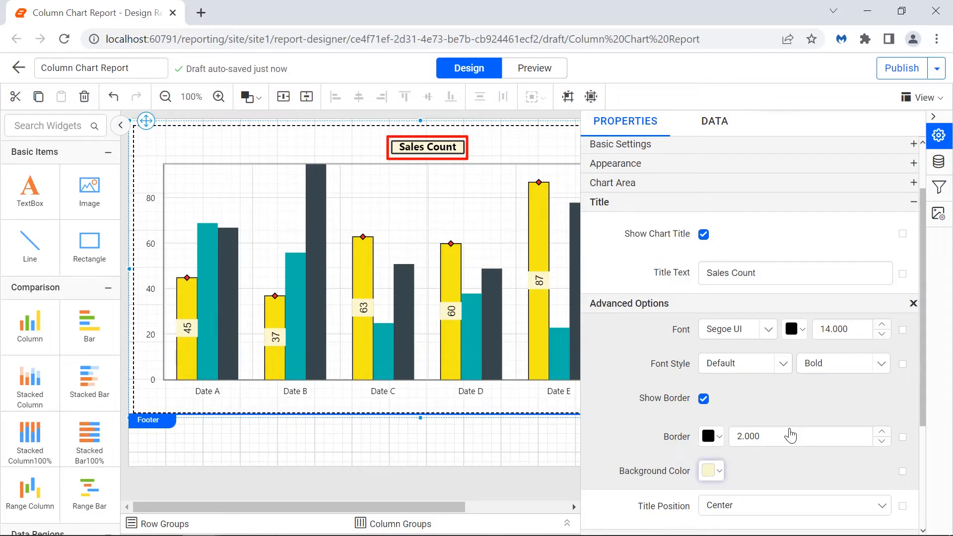
left_click(718, 472)
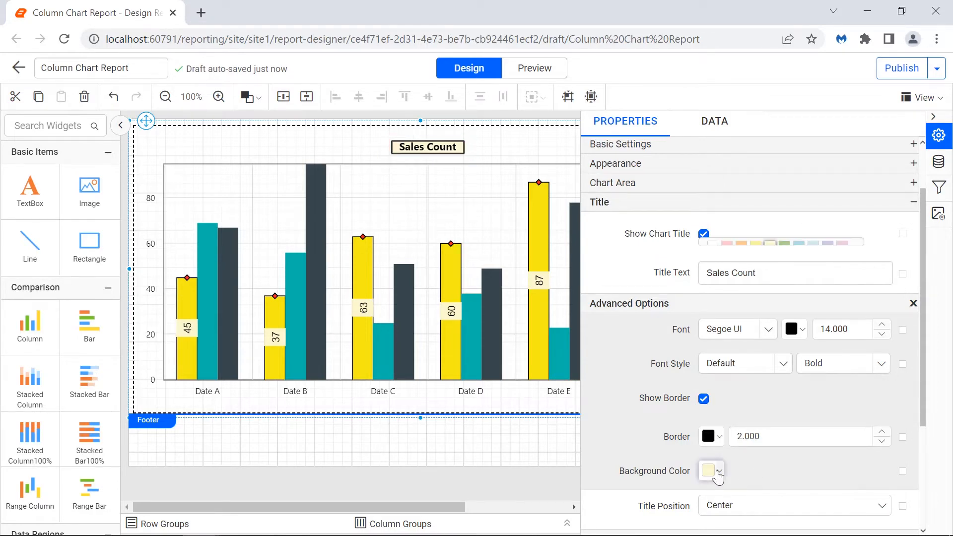
left_click(711, 258)
left_click(779, 433)
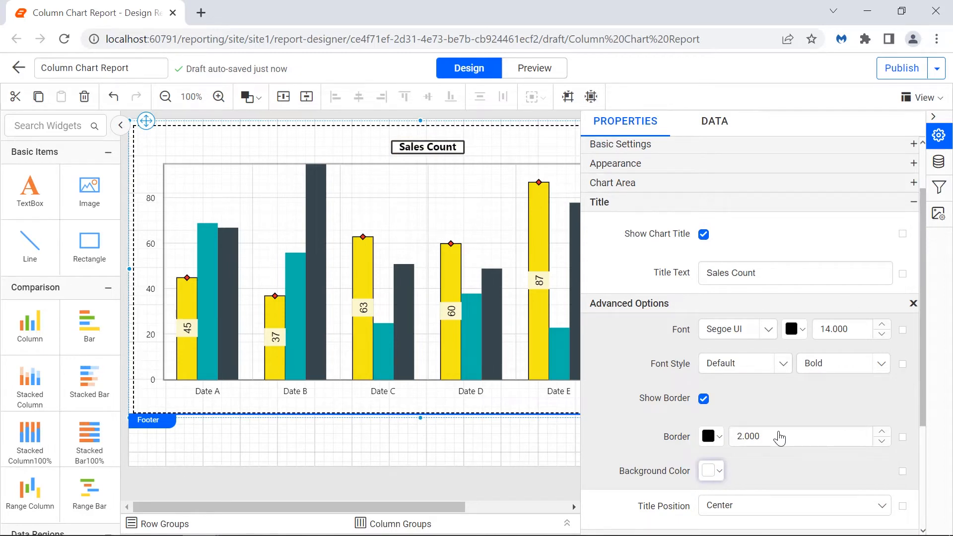
Hide the chart title's border, close its advanced options and open the title position choices.
left_click(704, 398)
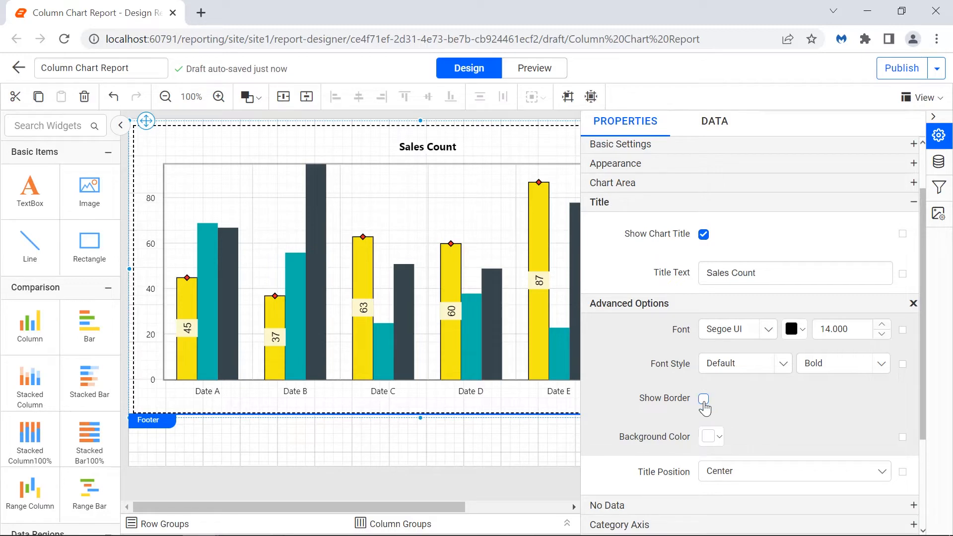
left_click(913, 304)
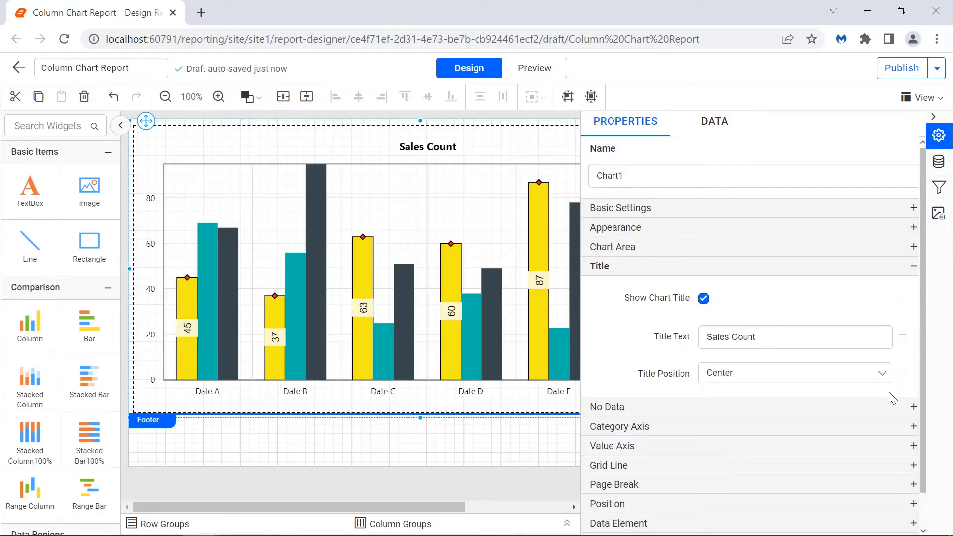
left_click(883, 379)
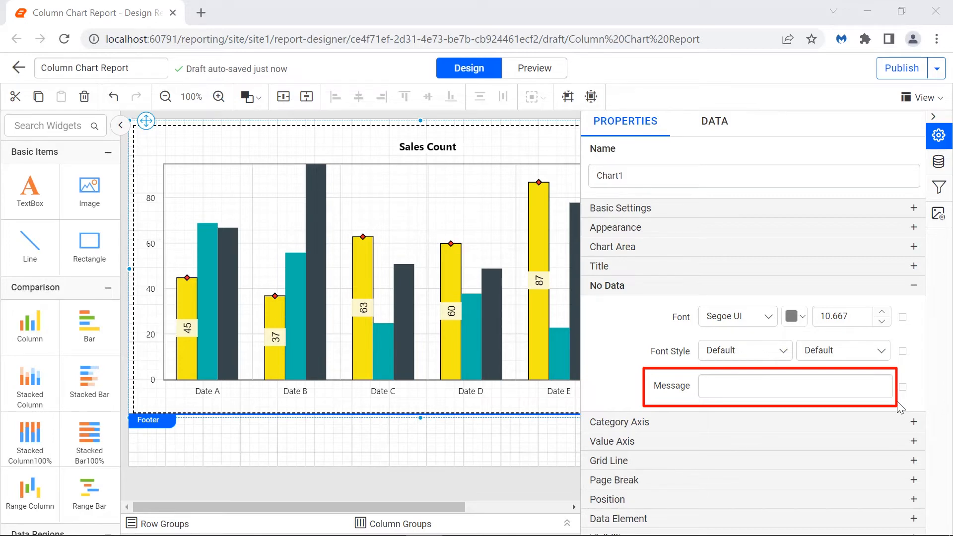
Set the chart's no-data message to "No Data to Display" and open the message's advanced options.
left_click(880, 391)
type("N")
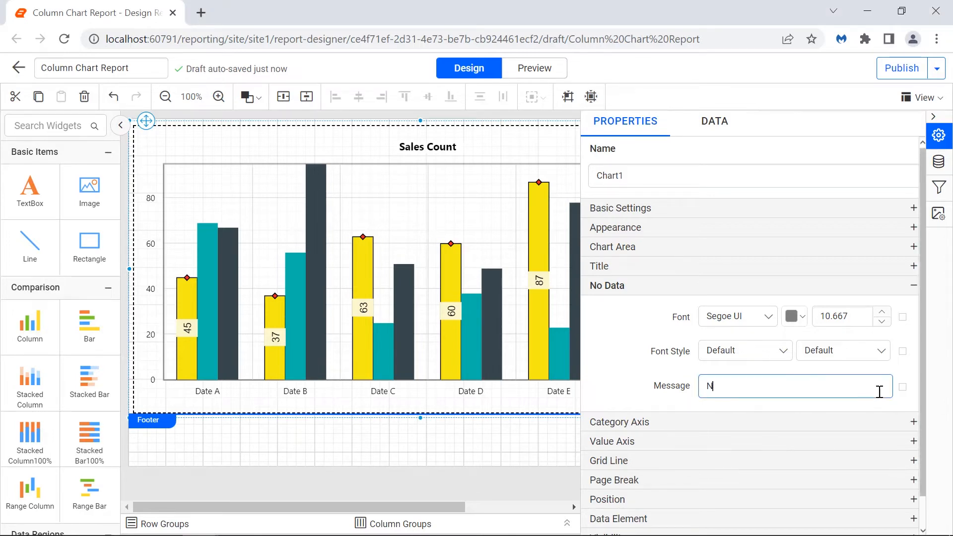
type("o Data to Display")
left_click(881, 410)
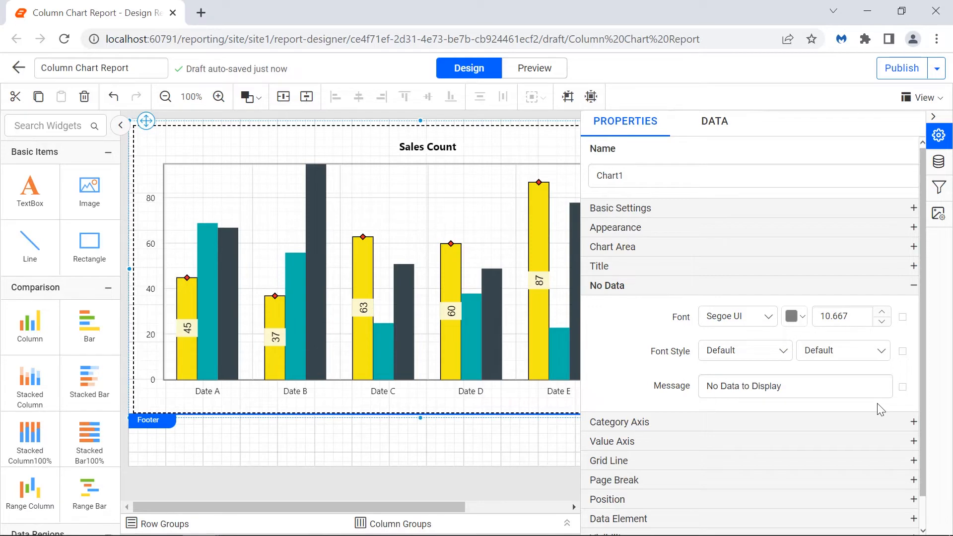
left_click(902, 392)
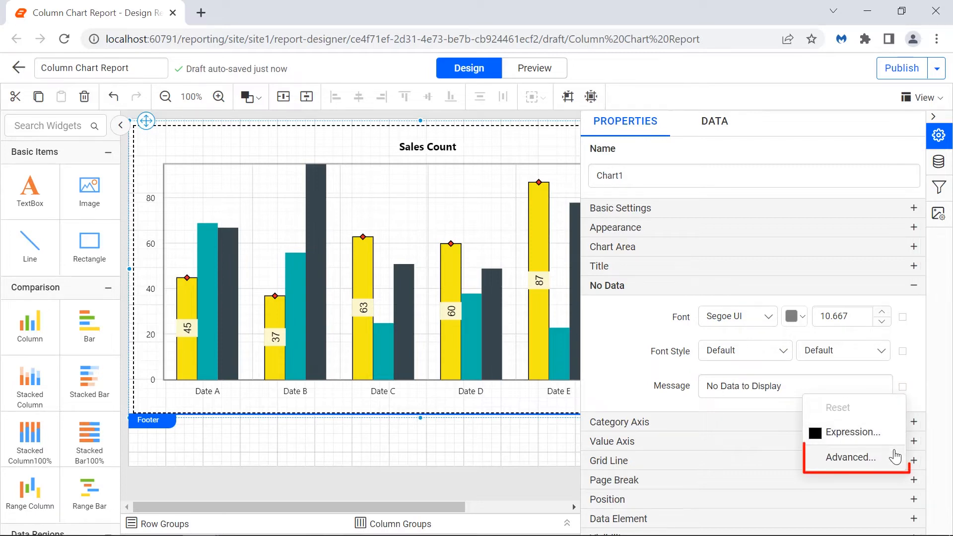
left_click(896, 456)
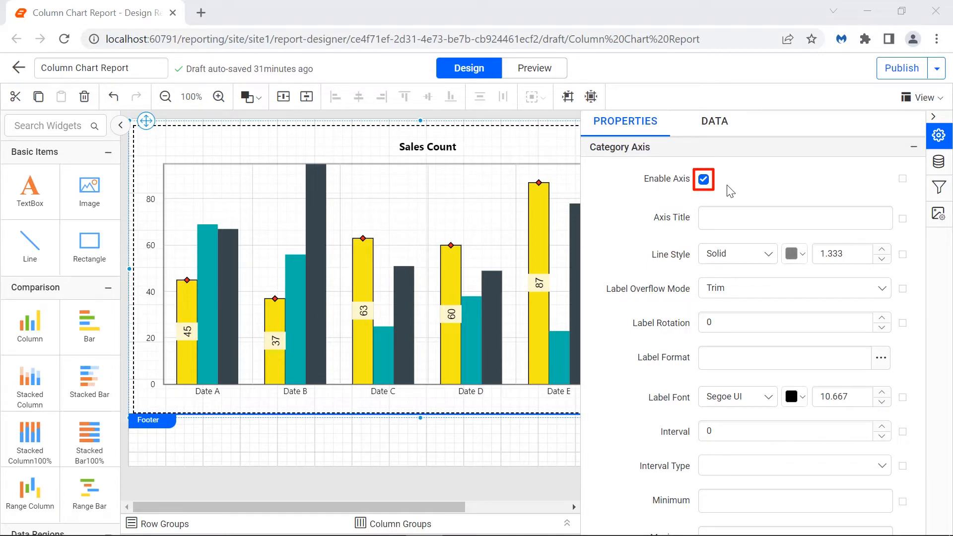
Give the category axis the title "Date".
left_click(812, 222)
type("Date")
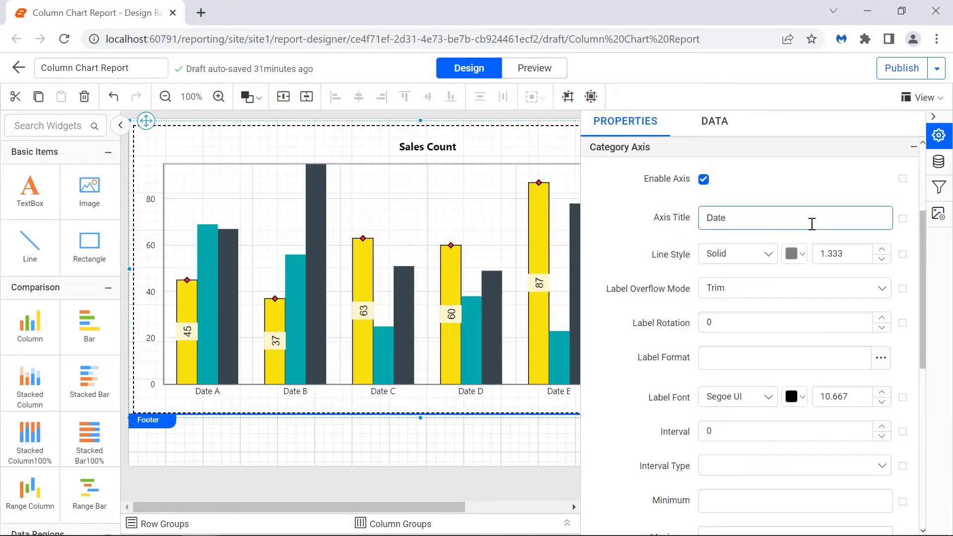
left_click(817, 236)
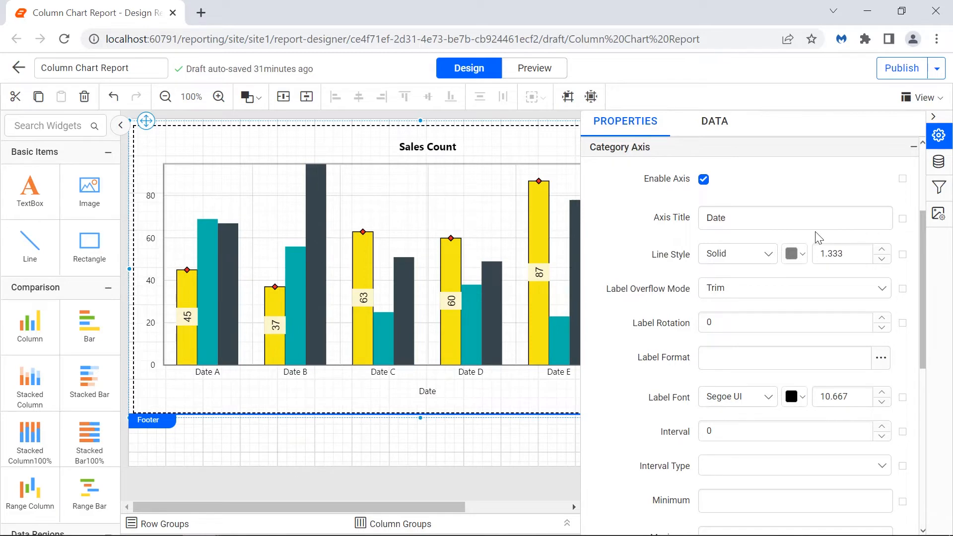
Format the category axis title through its advanced options with font size 13, bold weight and Center alignment.
left_click(903, 223)
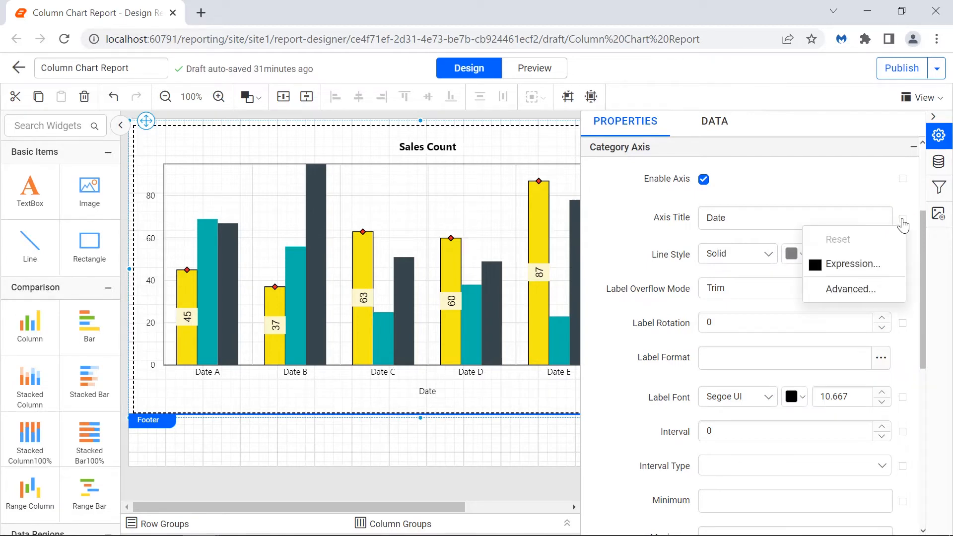
left_click(889, 288)
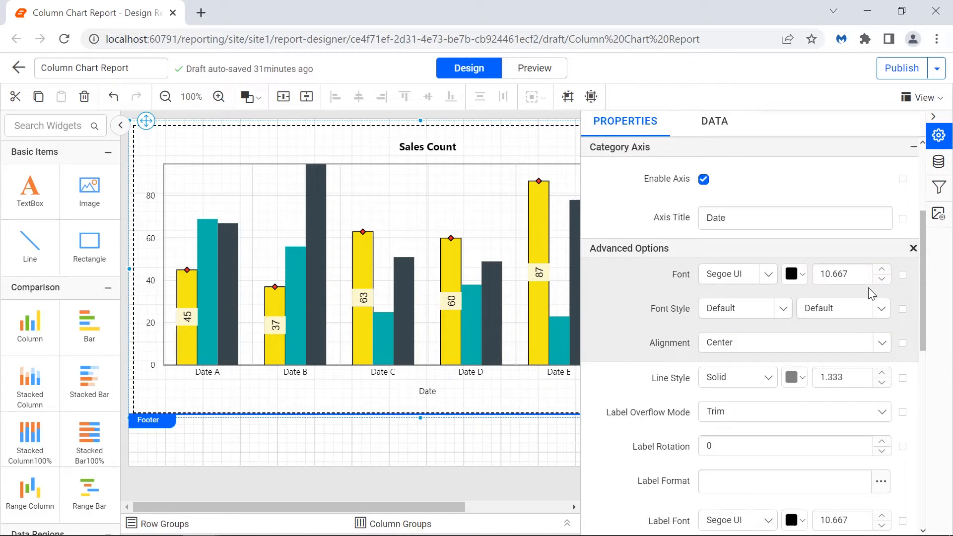
double_click(858, 275)
type("13")
key("Return")
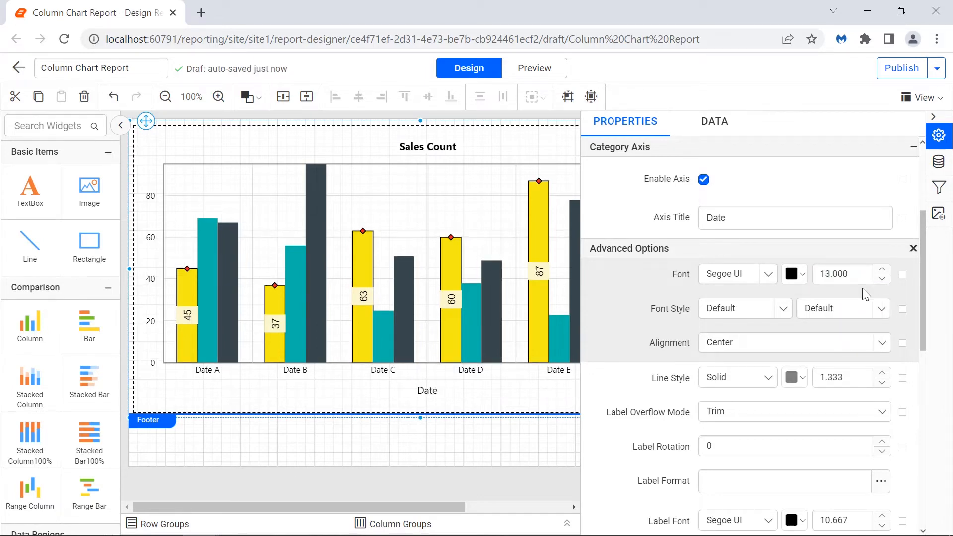
left_click(863, 309)
left_click(842, 388)
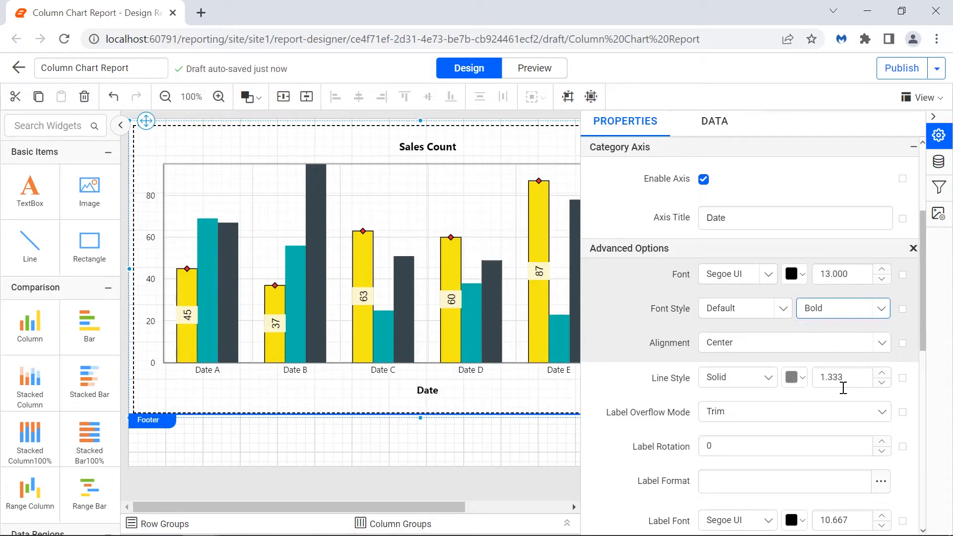
left_click(886, 347)
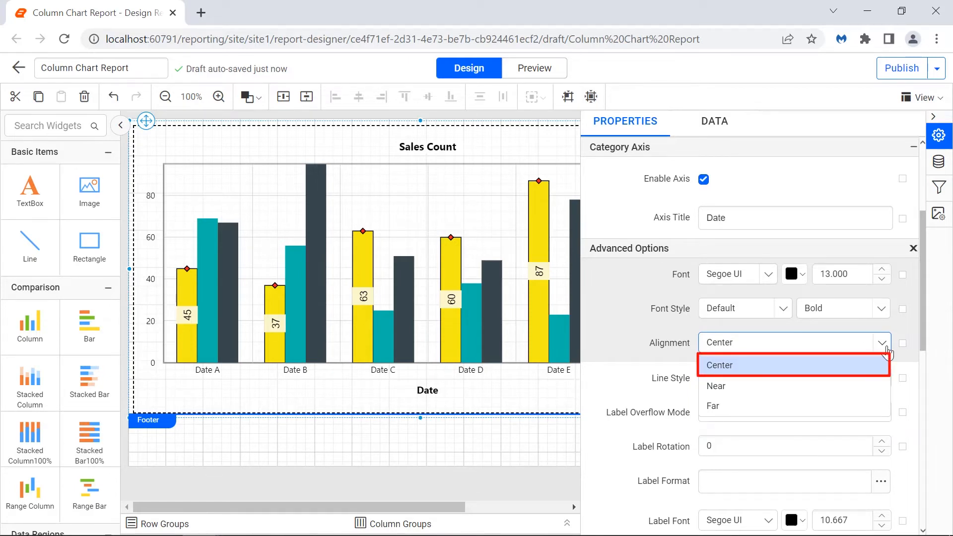
left_click(889, 354)
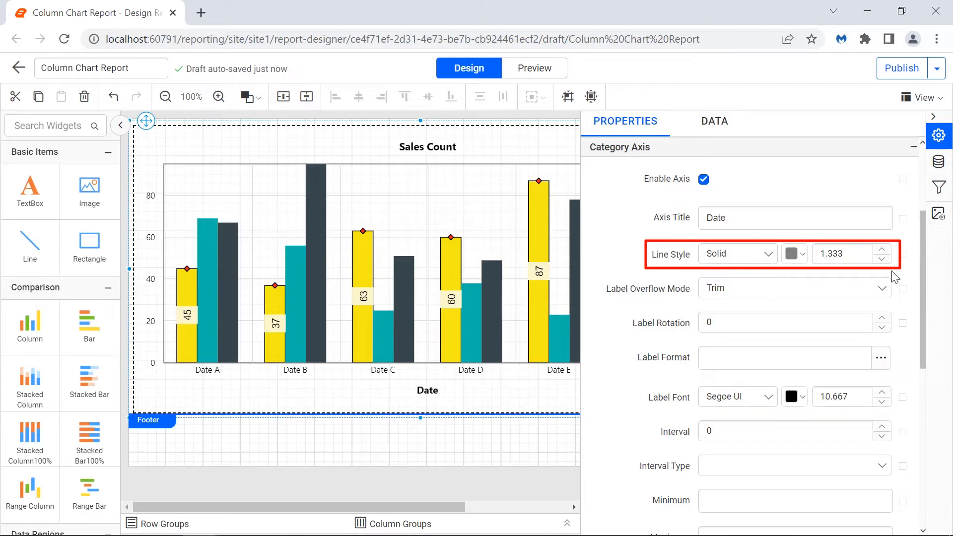
Set the category axis line style to Dotted.
left_click(769, 254)
left_click(740, 319)
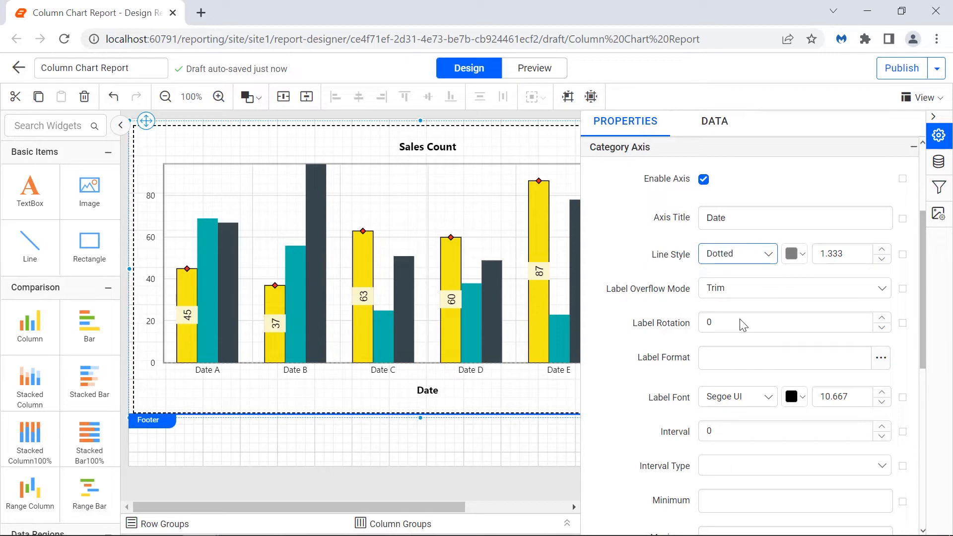
Set the category axis line color to black and its width to 2.
left_click(795, 254)
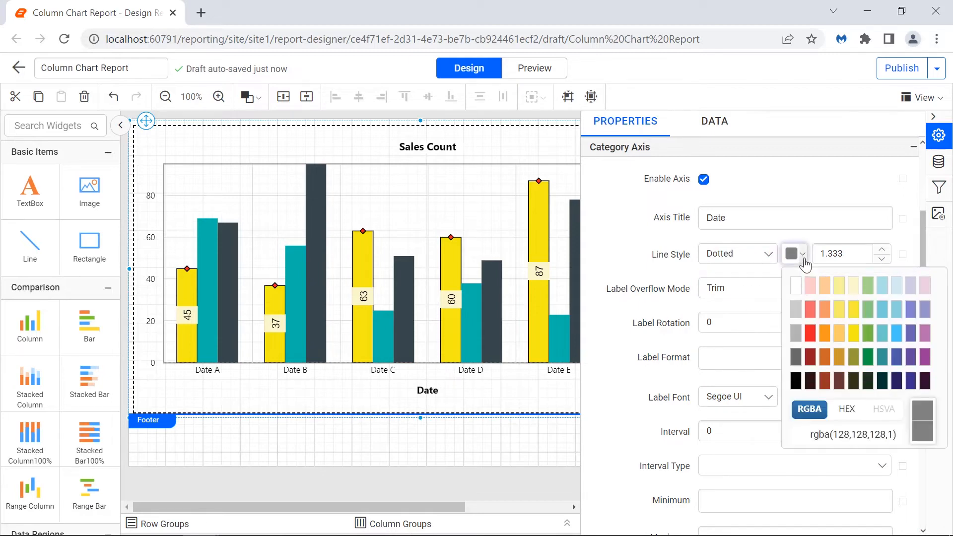
left_click(796, 382)
left_click(874, 464)
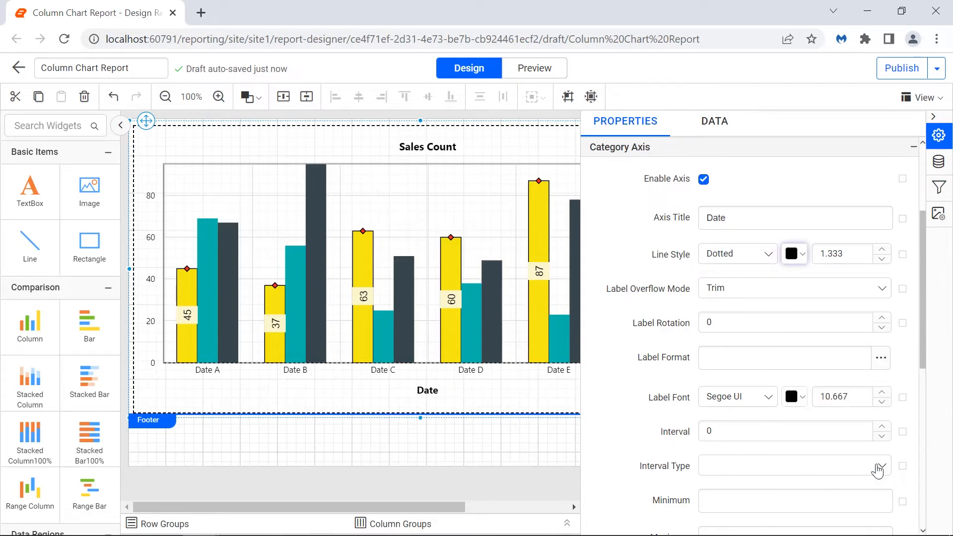
double_click(836, 253)
type("2")
left_click(844, 272)
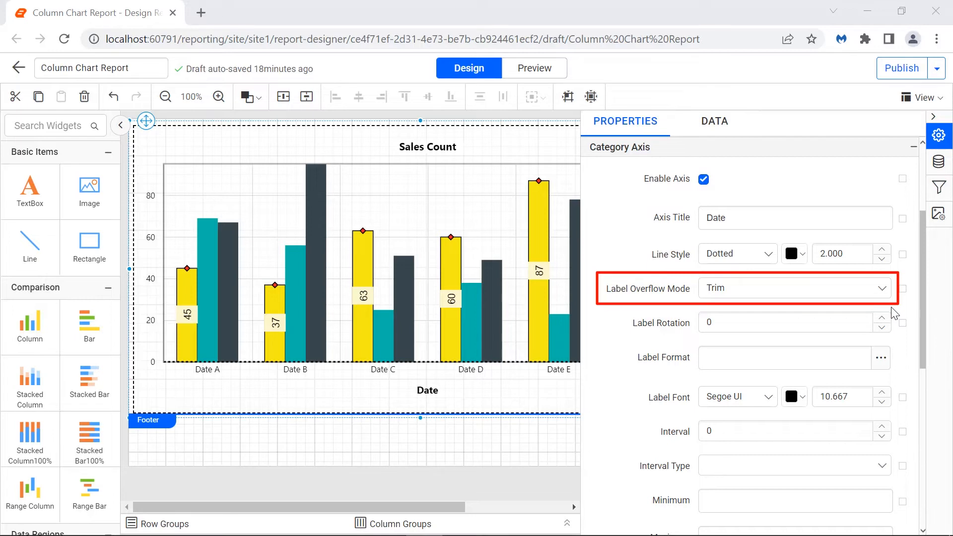
Check the category axis label overflow modes, keeping Trim, and set the label rotation to -30.
left_click(882, 293)
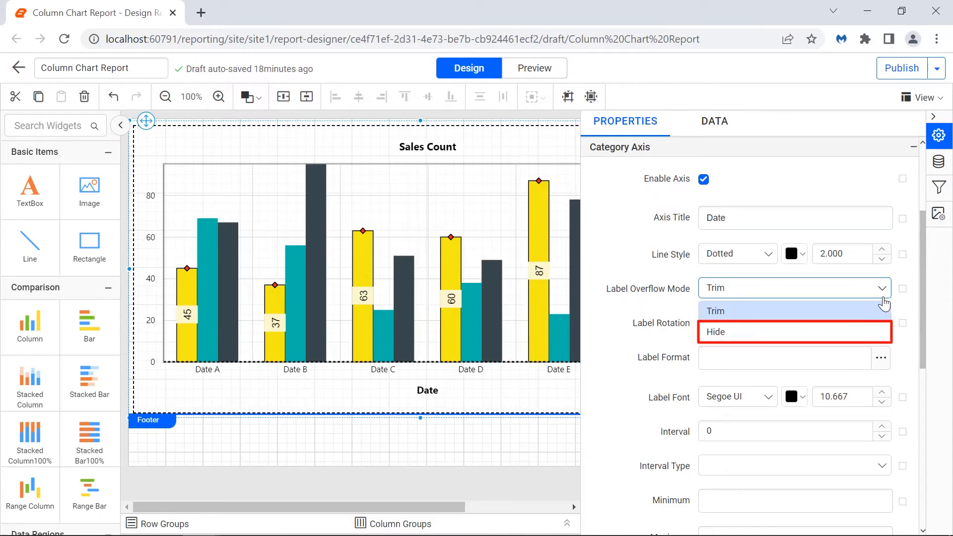
left_click(872, 341)
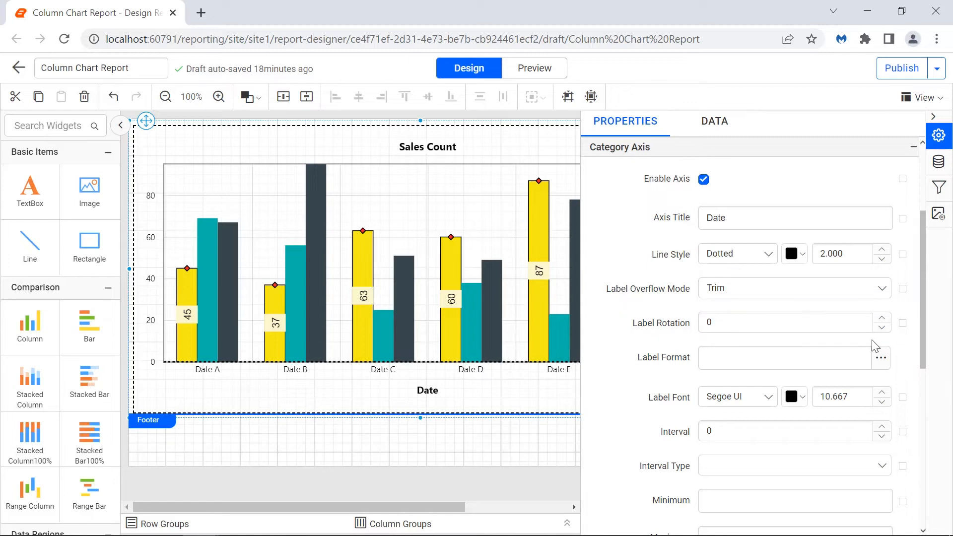
double_click(854, 328)
type("-30")
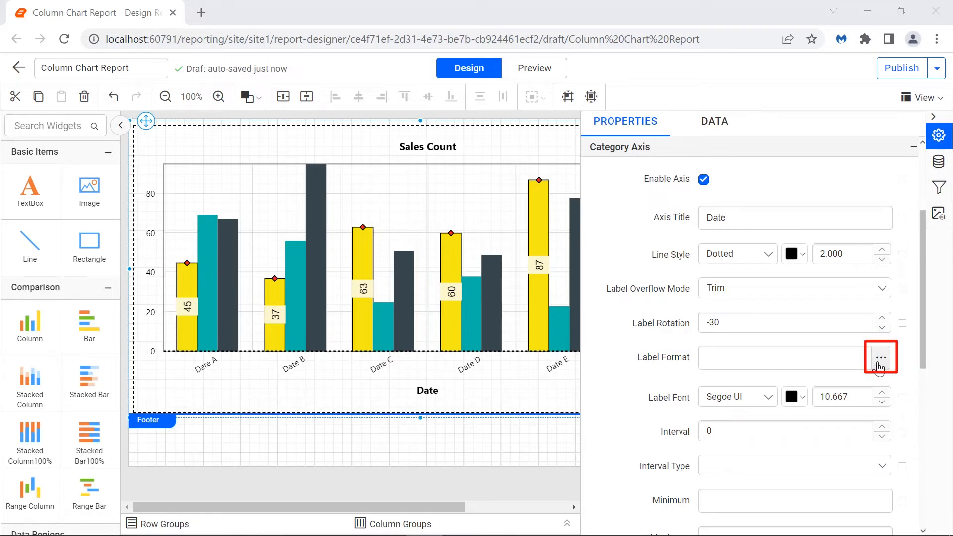
Format the category axis labels as type Date with the "Jan 2000" pattern.
left_click(880, 365)
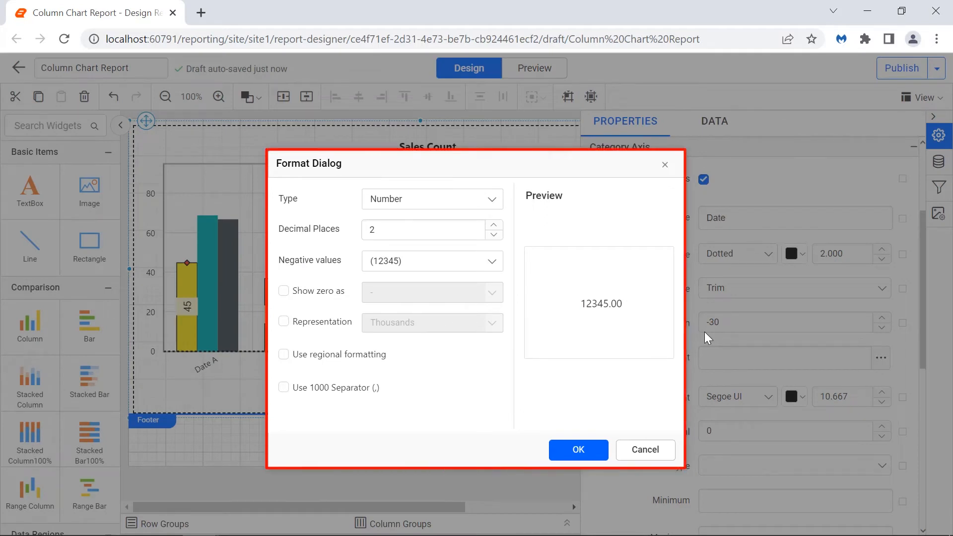
left_click(491, 199)
left_click(468, 261)
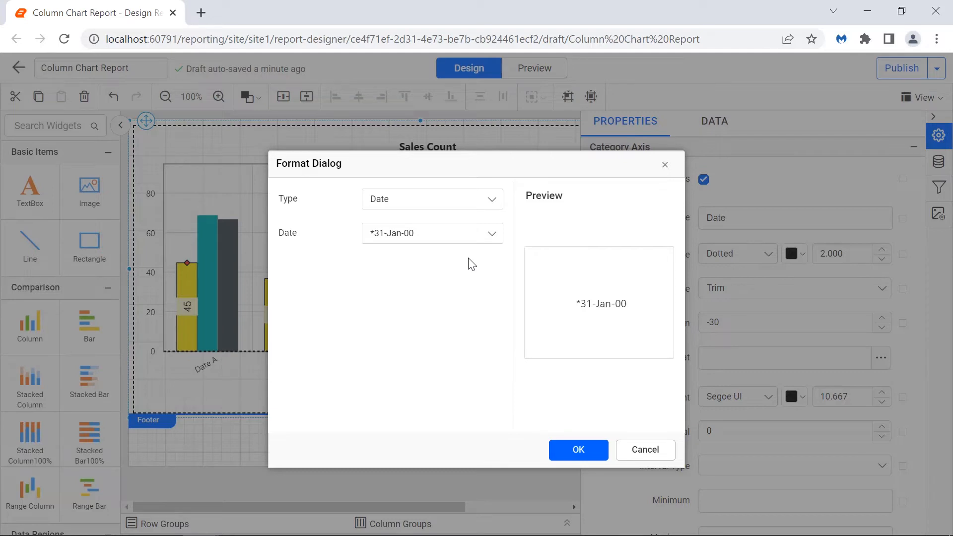
left_click(472, 234)
left_click(478, 350)
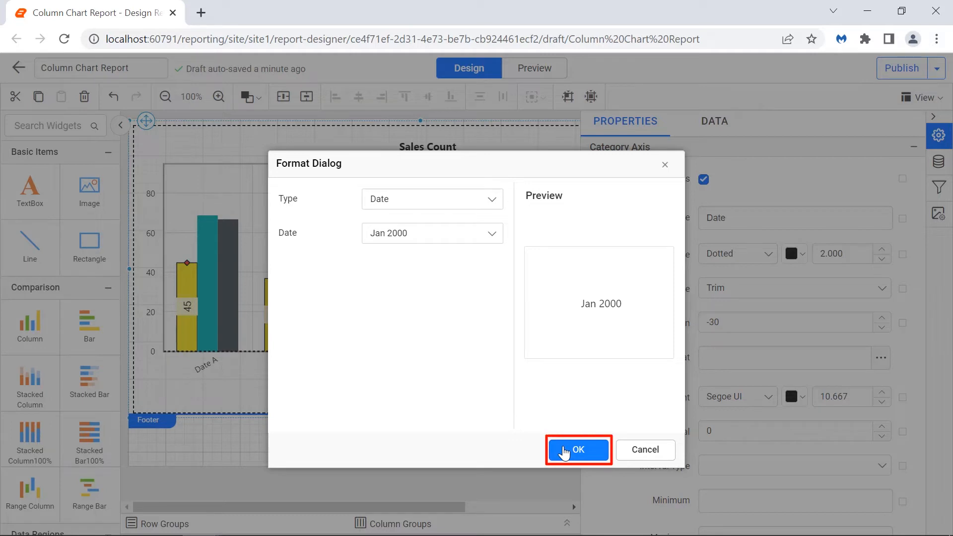
left_click(564, 453)
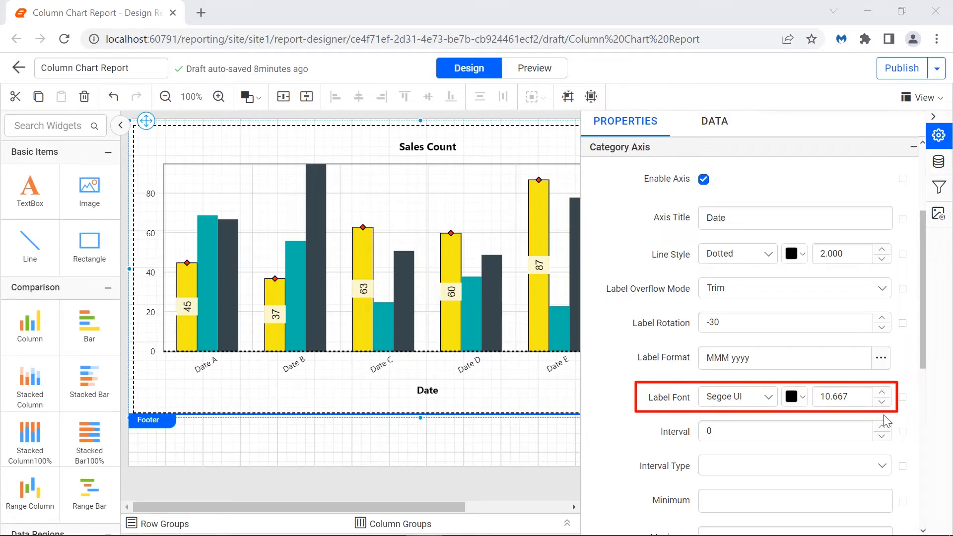
Look at the advanced font style options for the category axis labels and close them.
left_click(903, 398)
left_click(884, 463)
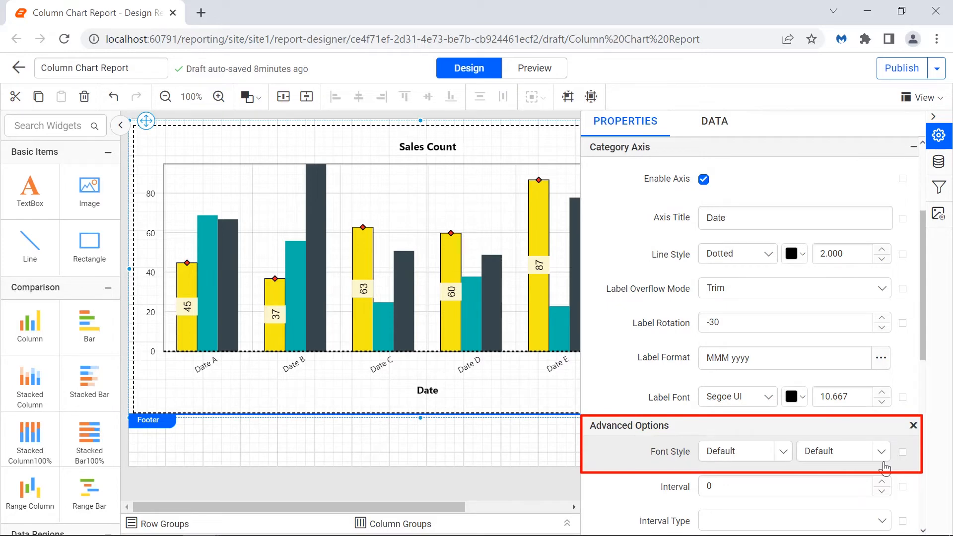
left_click(913, 426)
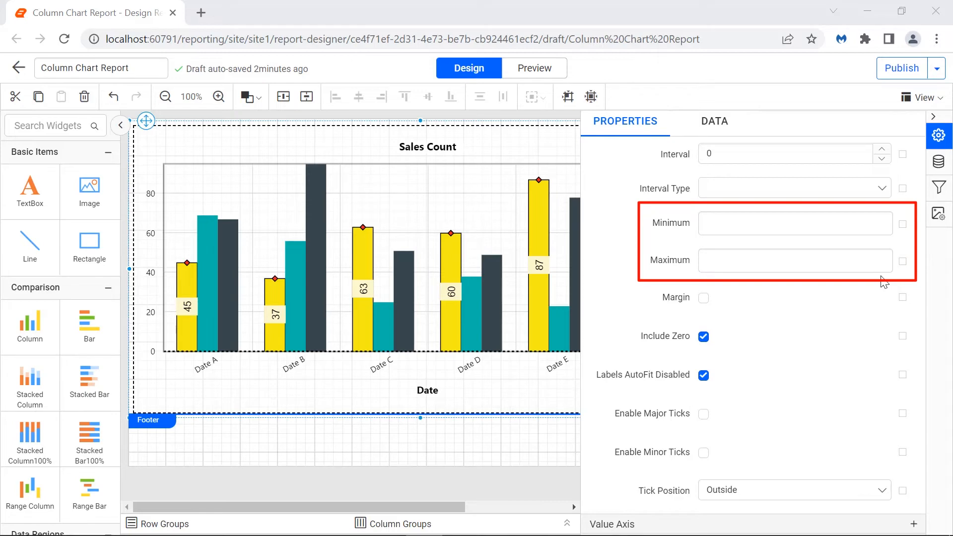
Try the category axis Margin option by turning it on and off again.
left_click(705, 298)
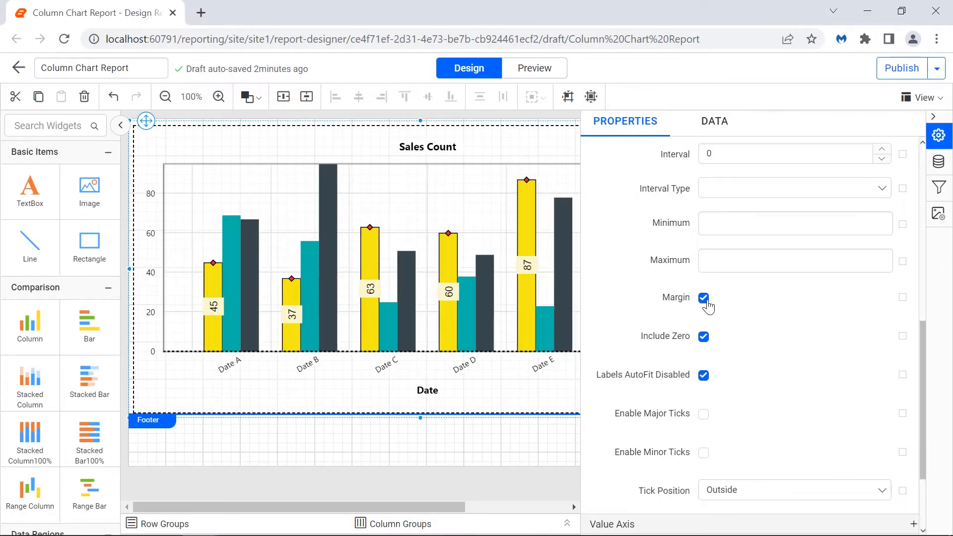
left_click(705, 300)
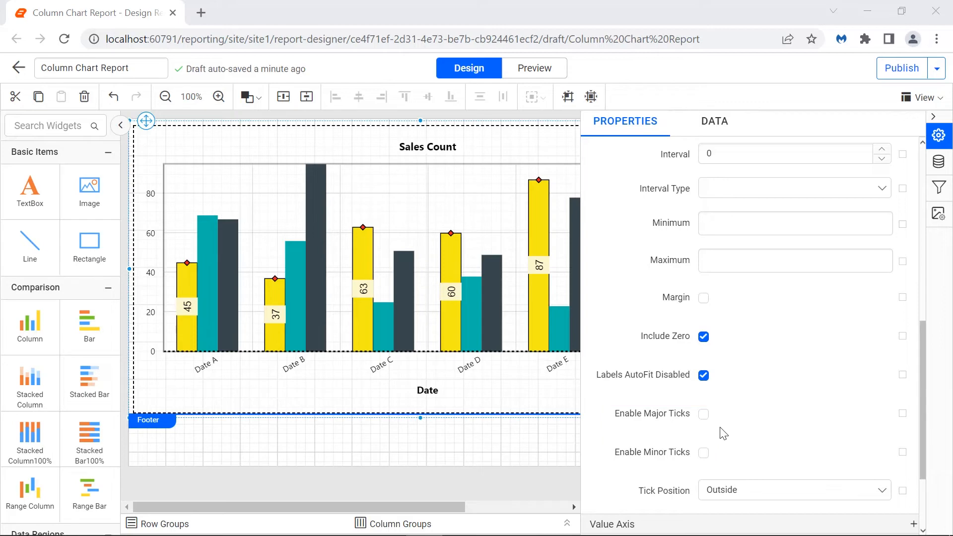
Enable major and minor ticks on the category axis, and give the major ticks width 2, length 2.5 and black color.
left_click(705, 417)
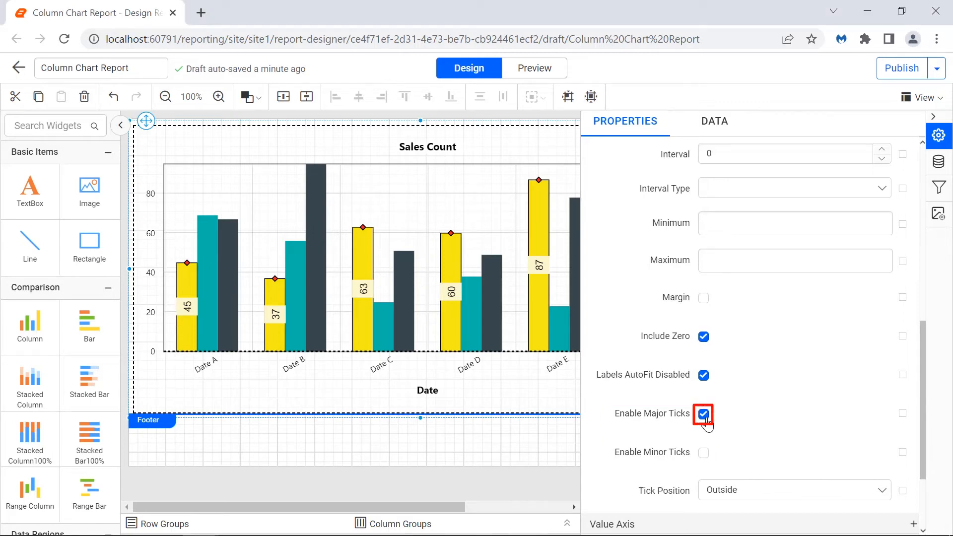
left_click(704, 453)
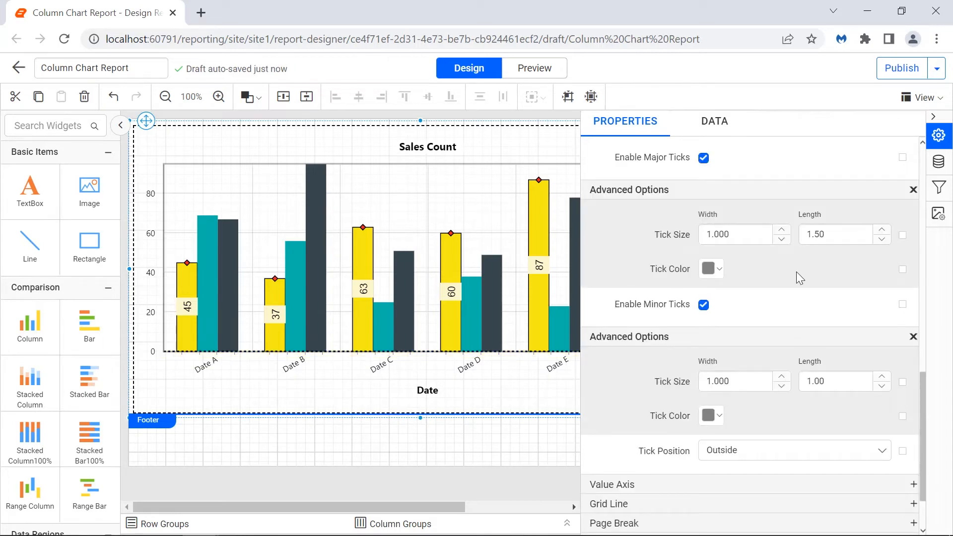
left_click(782, 231)
left_click(783, 231)
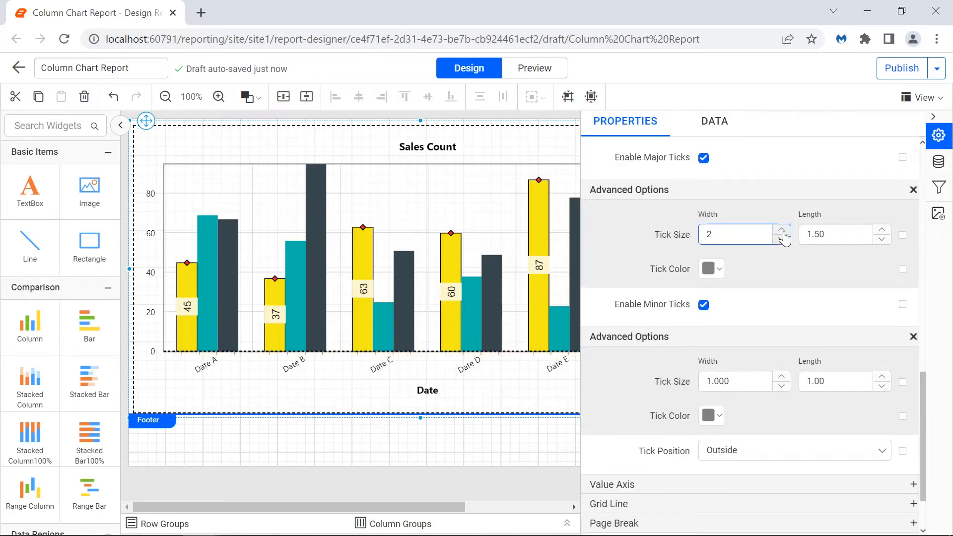
left_click(780, 255)
left_click(882, 231)
left_click(882, 232)
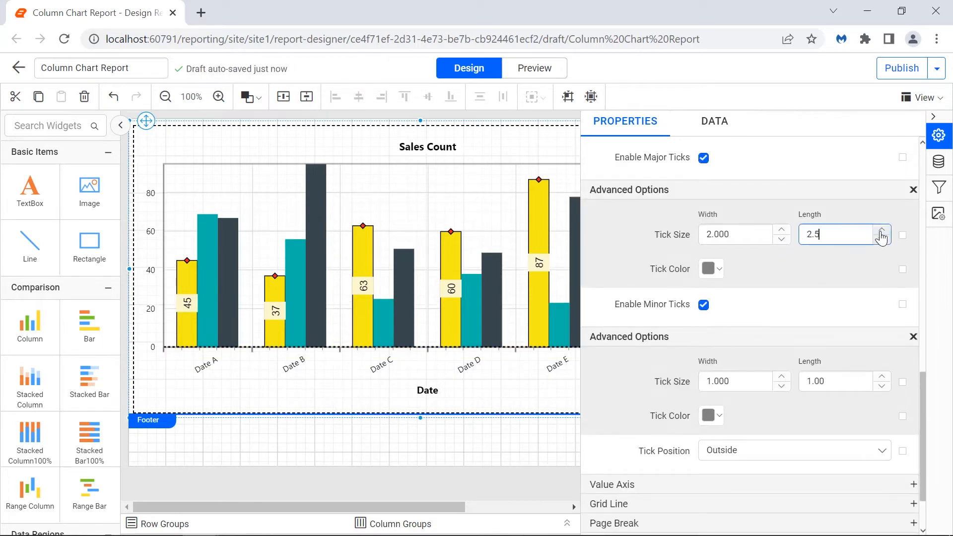
left_click(874, 249)
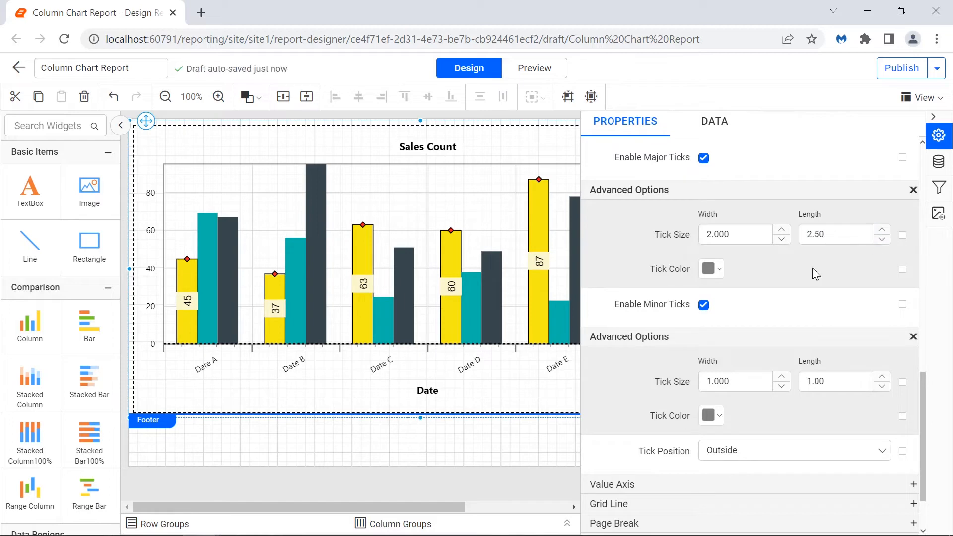
left_click(720, 270)
left_click(717, 398)
left_click(789, 481)
Format the category axis minor ticks with width 1.5, length 2 and black color.
left_click(782, 378)
left_click(792, 400)
left_click(883, 376)
left_click(883, 377)
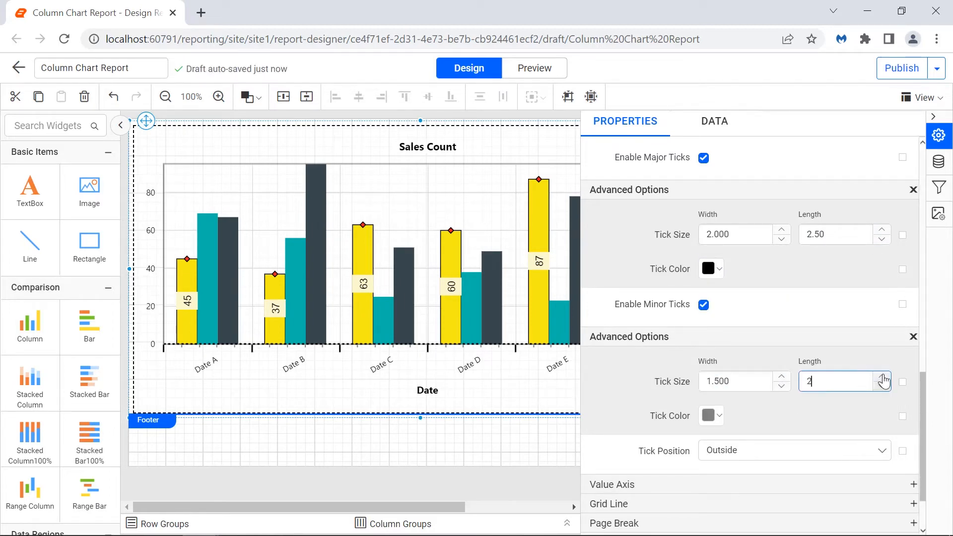
left_click(871, 397)
left_click(712, 416)
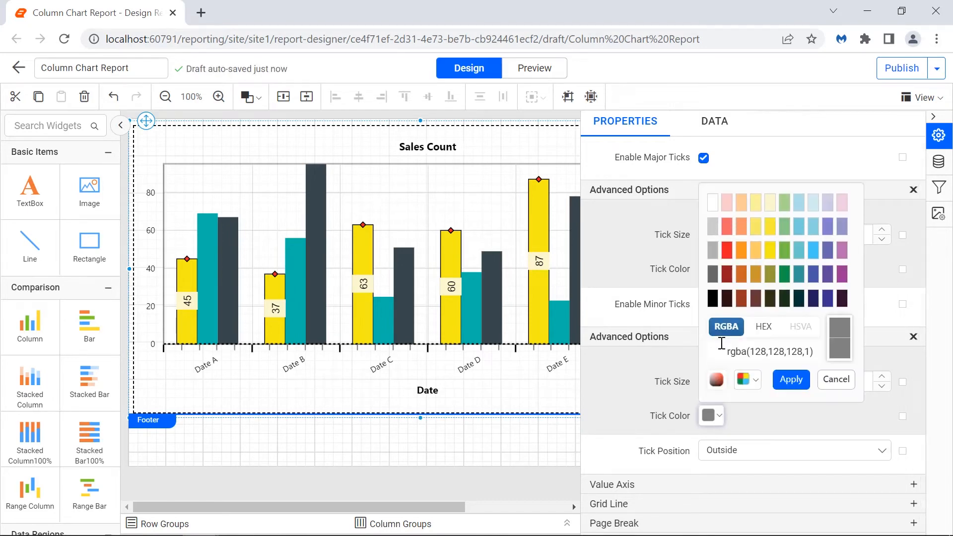
left_click(713, 299)
left_click(792, 380)
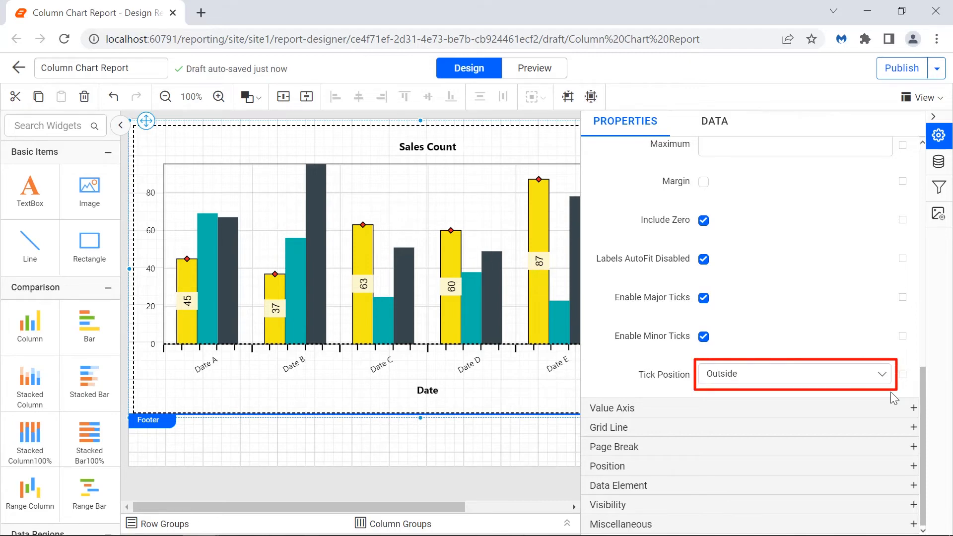
Set the category axis tick position to Inside and preview the report.
left_click(883, 377)
left_click(875, 416)
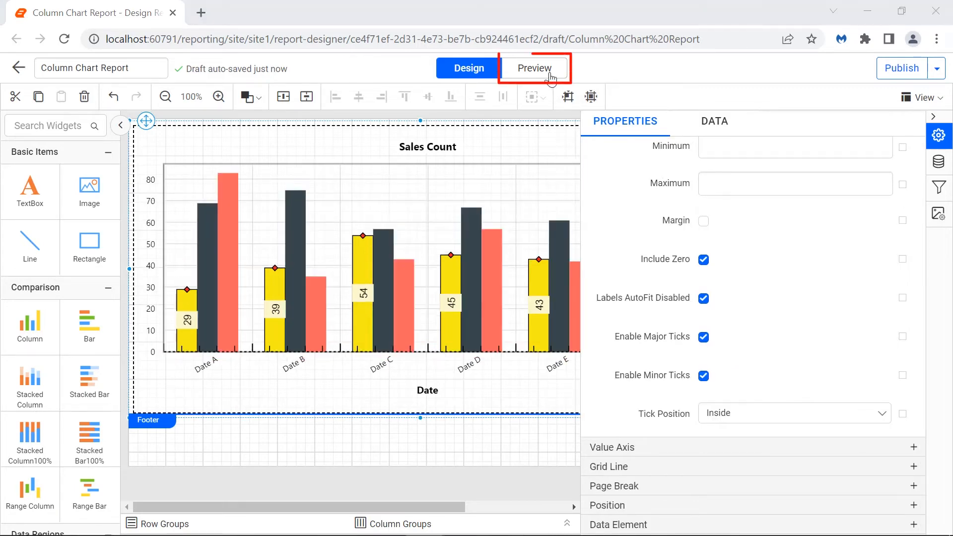
left_click(550, 75)
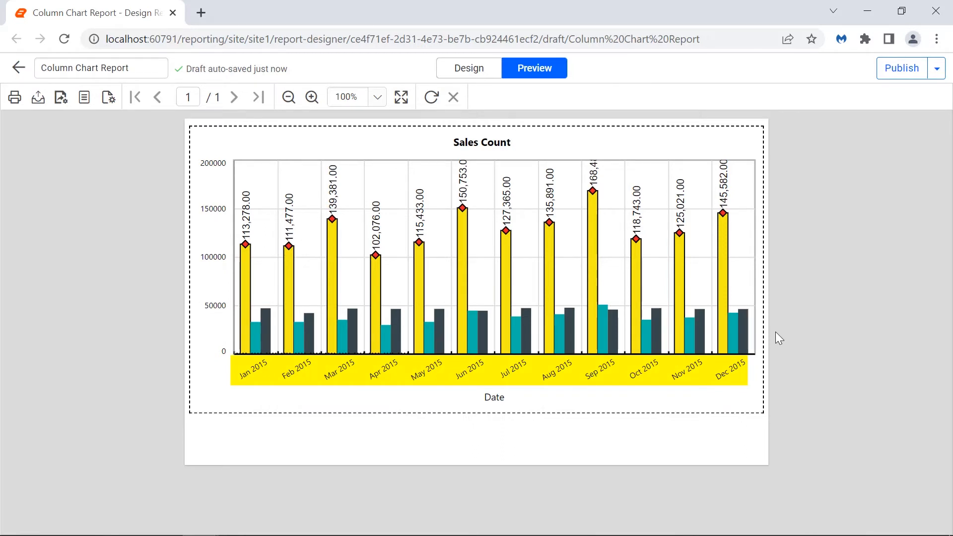
Return to the report design, review the value axis properties and give the value axis the title "Sales".
left_click(485, 74)
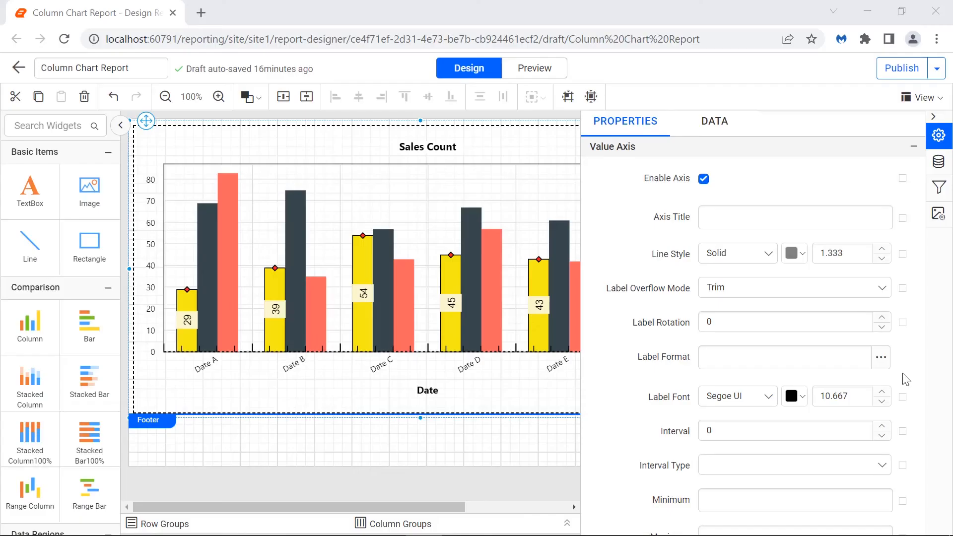
scroll(906, 380, "down", 5)
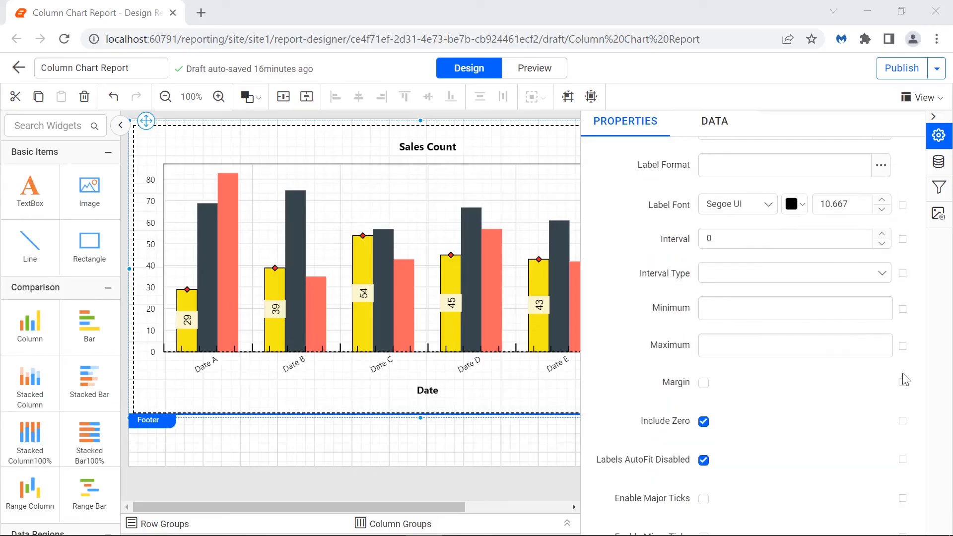
scroll(906, 380, "down", 1)
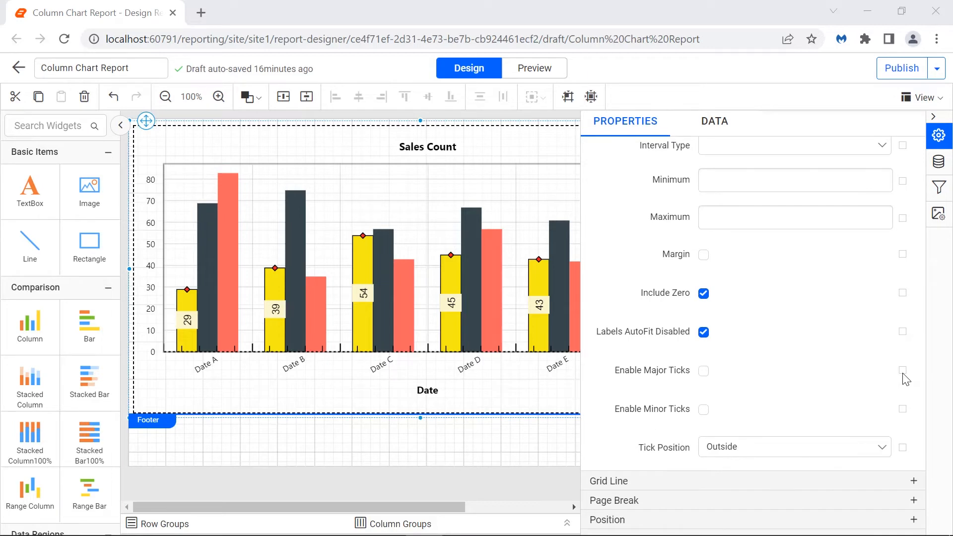
scroll(892, 243, "up", 5)
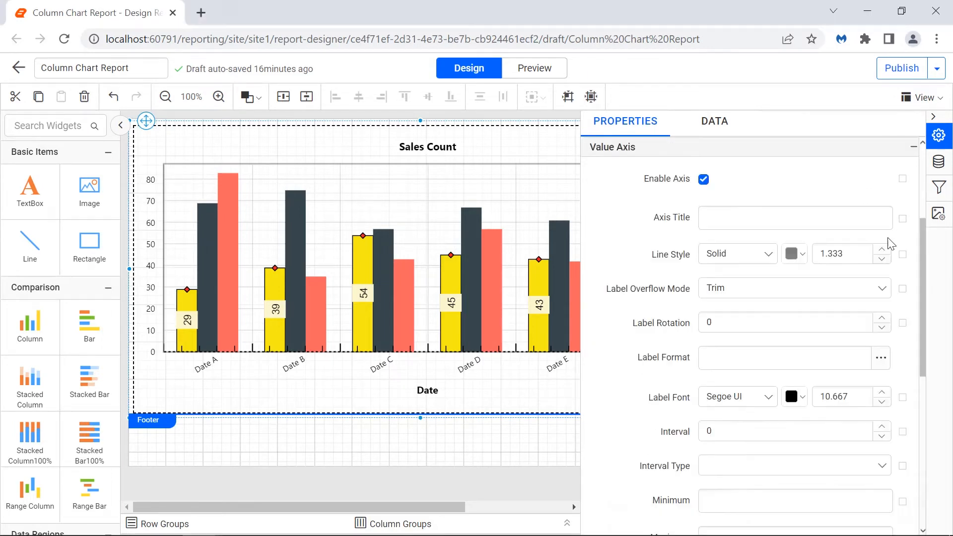
left_click(868, 221)
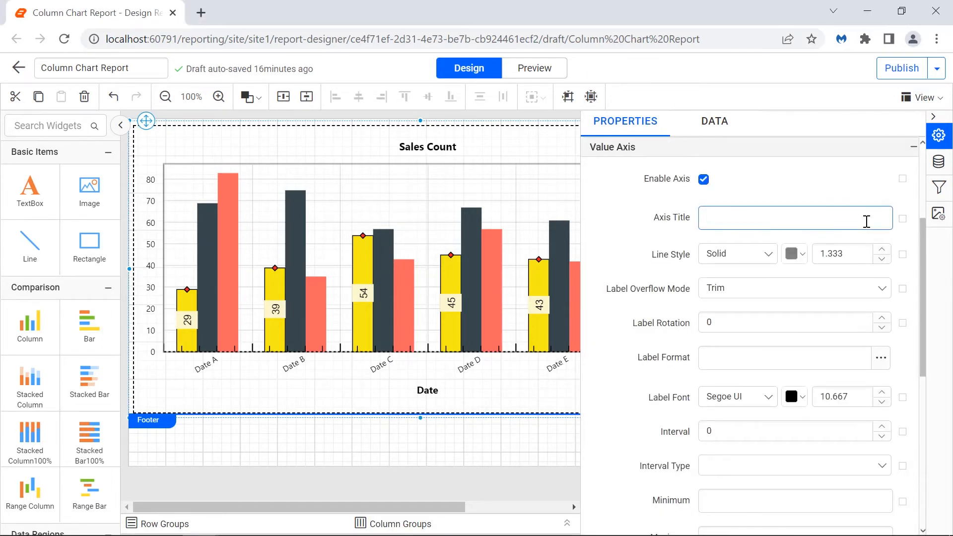
type("Sales")
left_click(867, 237)
Format the value axis title through its advanced options with font size 13 and Bold weight.
left_click(902, 219)
left_click(881, 288)
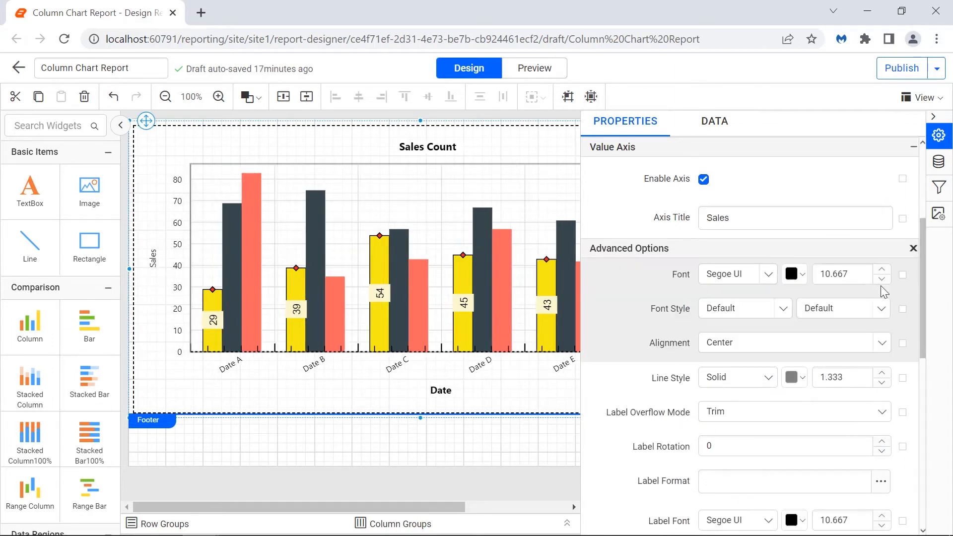
double_click(840, 275)
type("13")
left_click(866, 292)
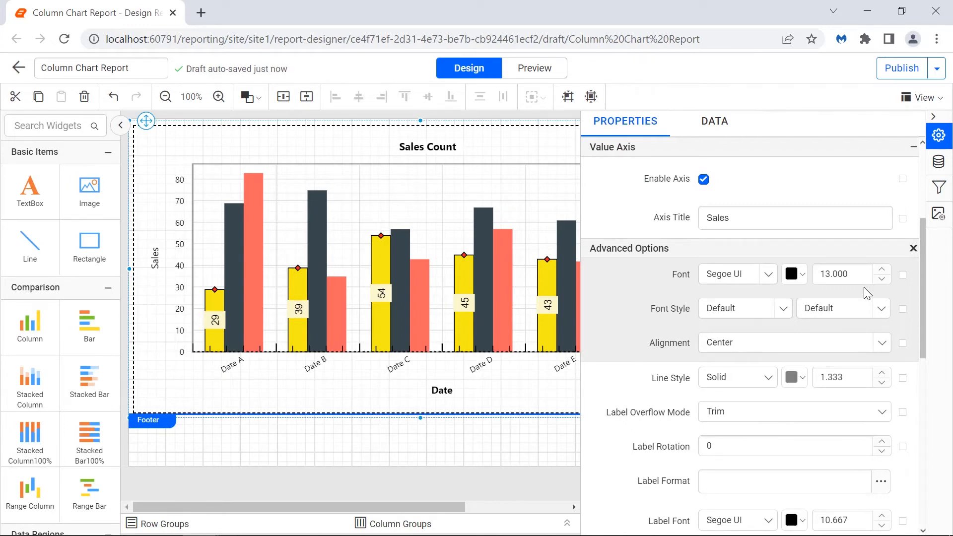
left_click(865, 309)
left_click(855, 390)
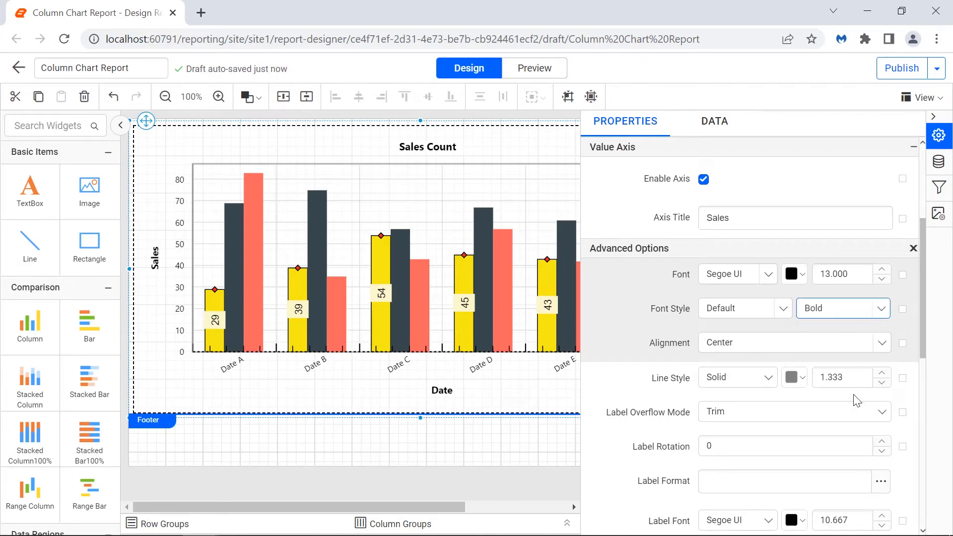
Set the value axis maximum to 180000 and preview the report.
scroll(857, 399, "down", 5)
left_click(866, 355)
type("180000")
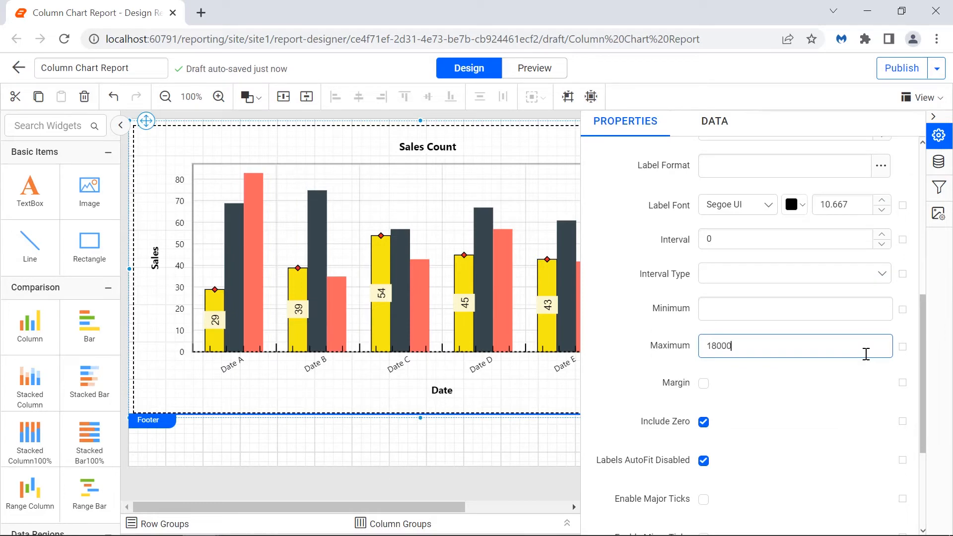
left_click(869, 371)
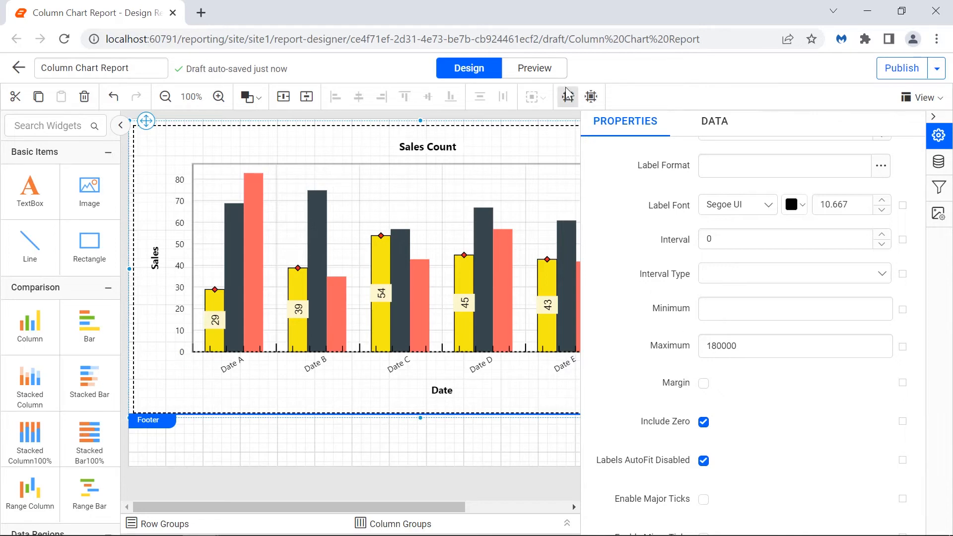
left_click(555, 75)
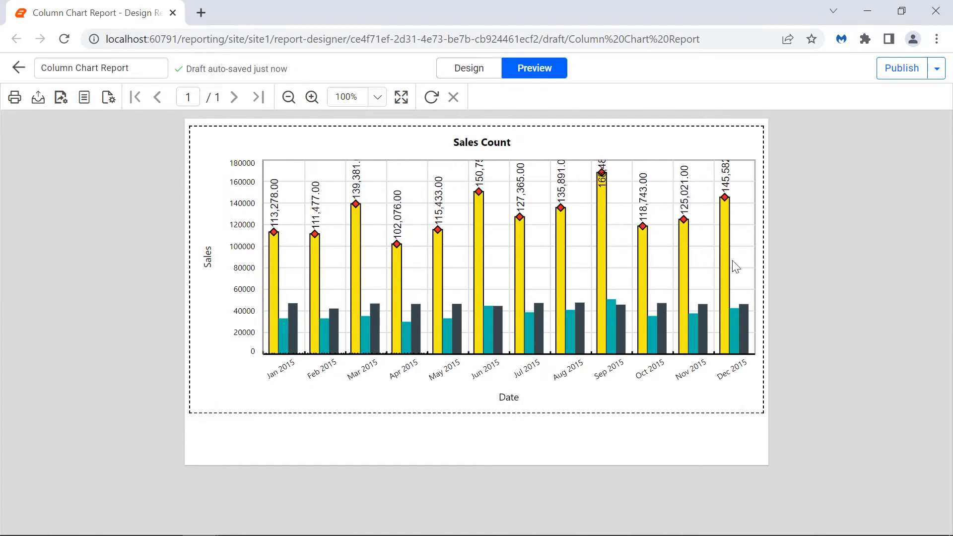
Return to the report design and set the category axis major gridlines to Dashed style in black.
left_click(483, 73)
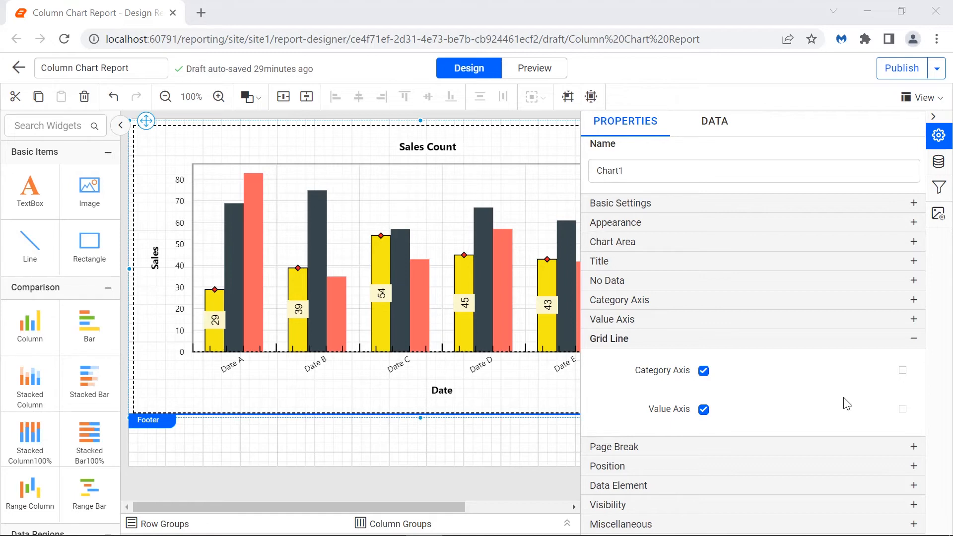
left_click(902, 370)
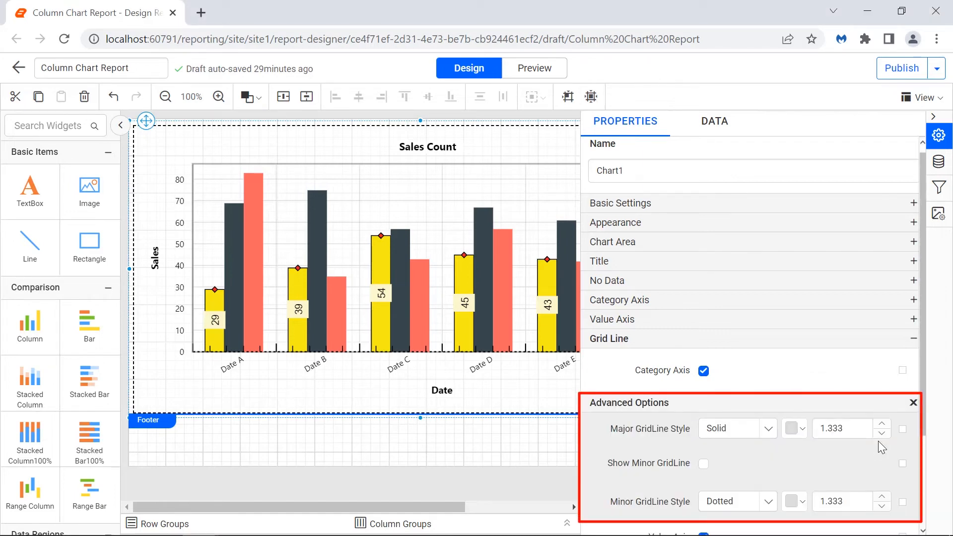
left_click(765, 428)
left_click(753, 374)
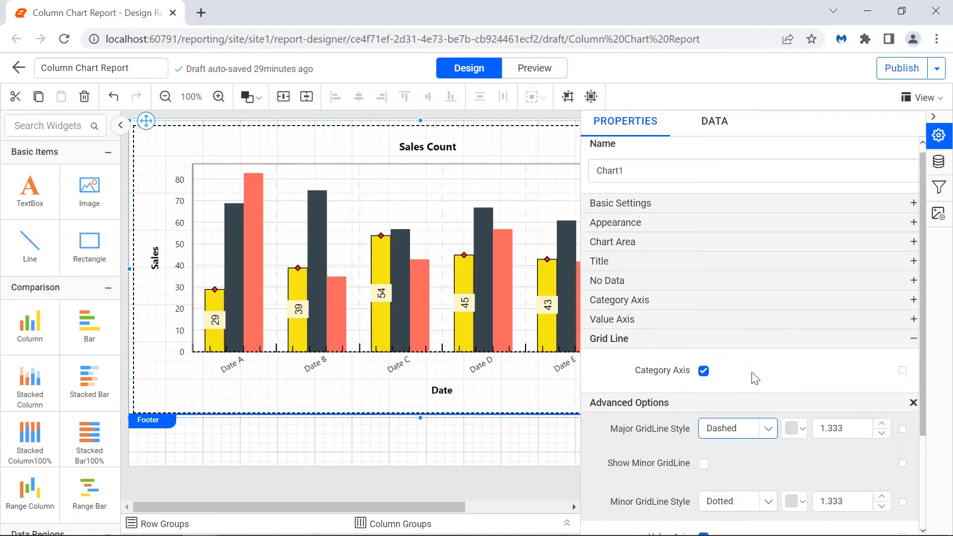
left_click(794, 428)
left_click(796, 311)
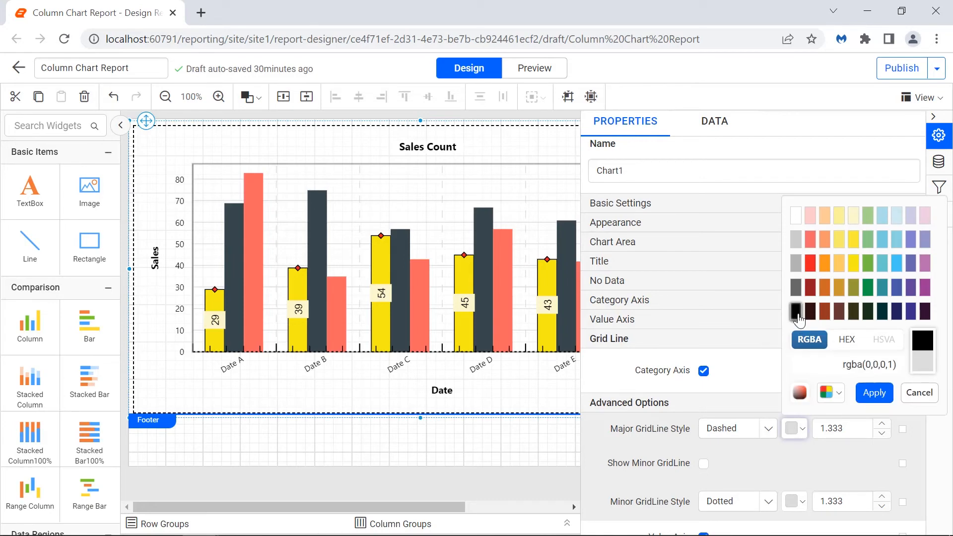
left_click(875, 392)
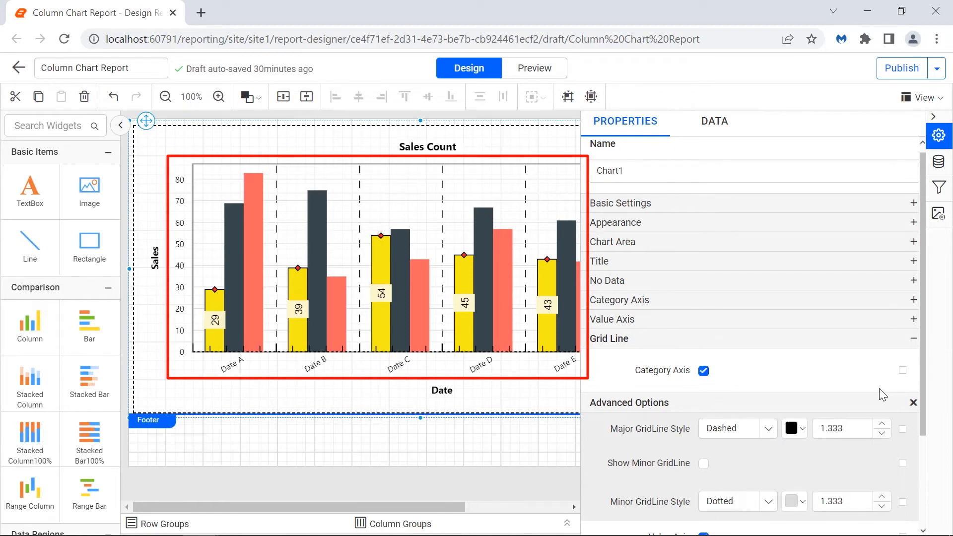
Show minor gridlines for the category axis with the Dashed style and close its advanced options.
left_click(704, 464)
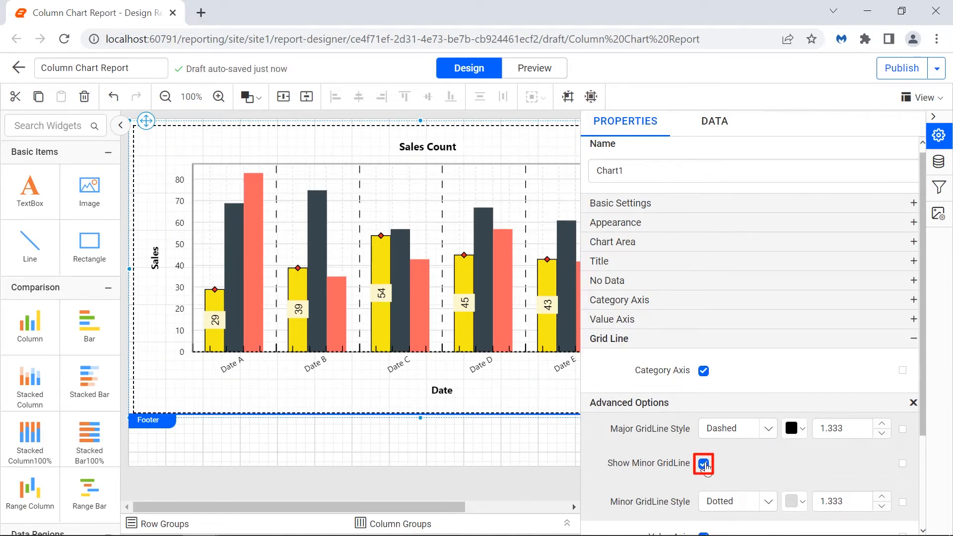
left_click(743, 500)
left_click(747, 418)
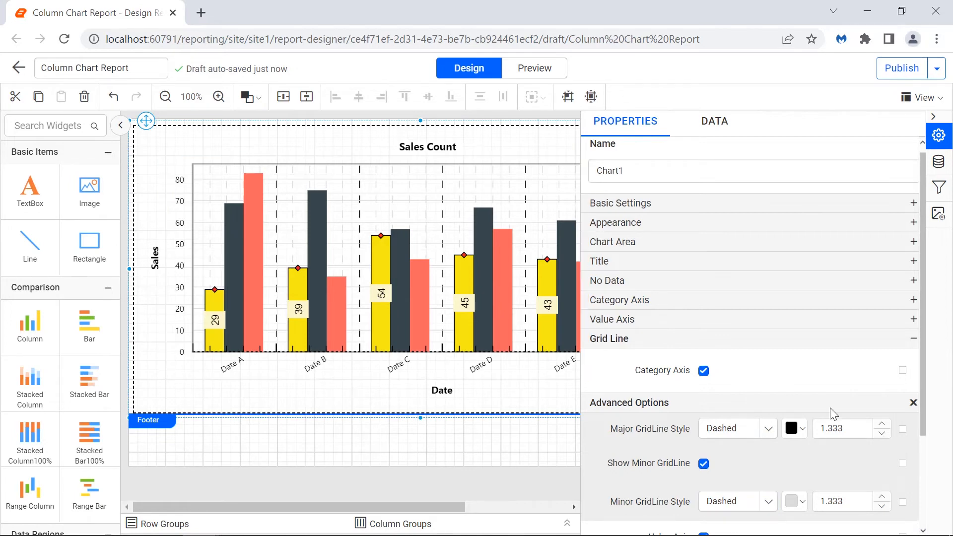
left_click(913, 402)
Enable minor gridlines for the value axis and set its major gridlines to Dashed style in black.
left_click(903, 410)
scroll(772, 453, "down", 1)
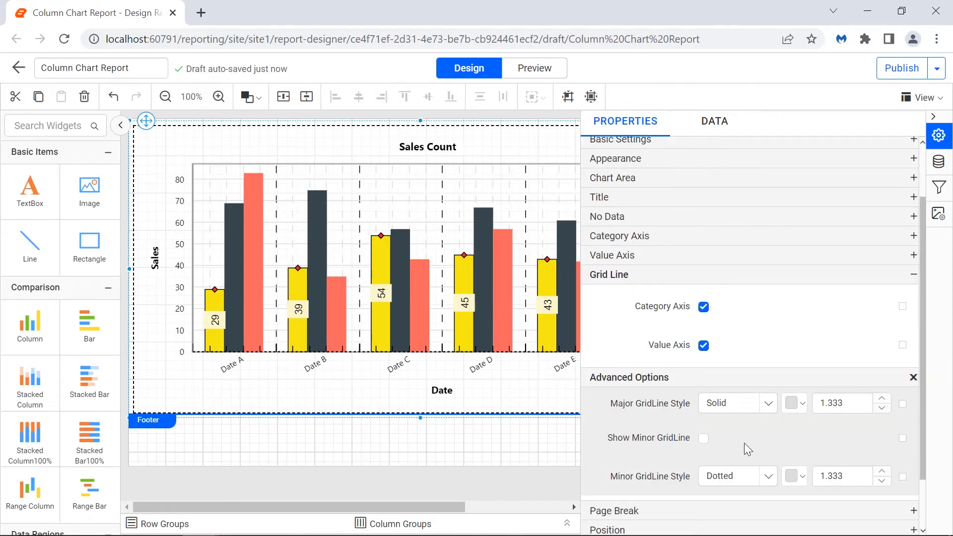
left_click(703, 439)
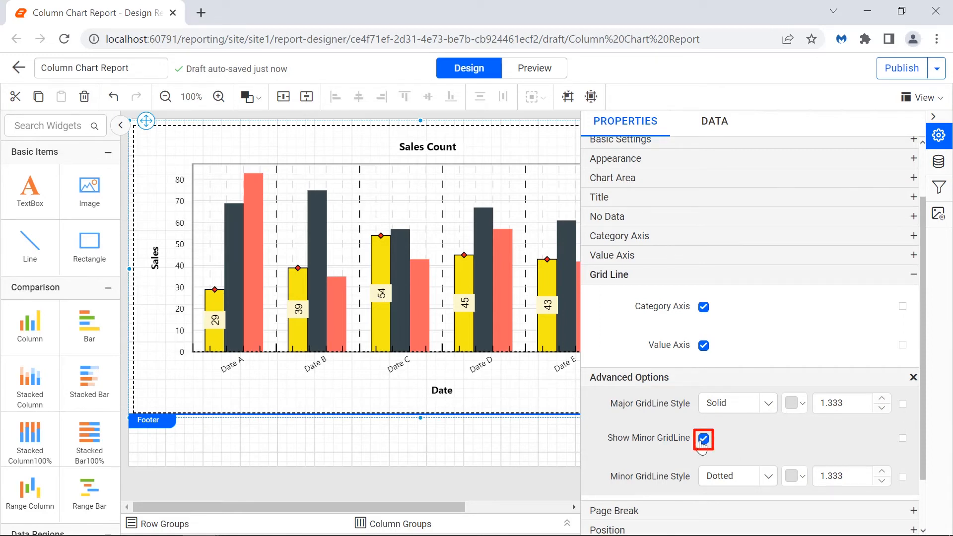
left_click(739, 402)
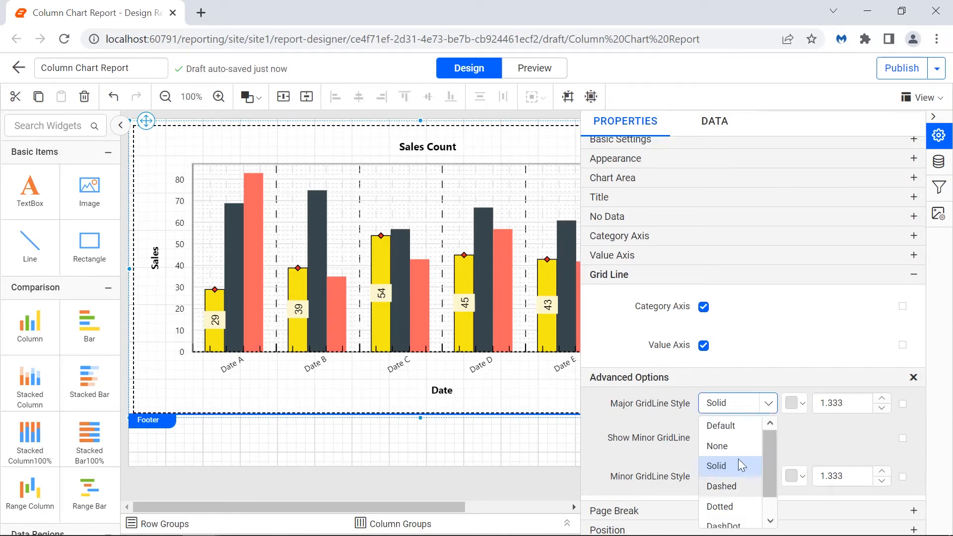
left_click(768, 482)
left_click(794, 403)
left_click(794, 279)
left_click(872, 366)
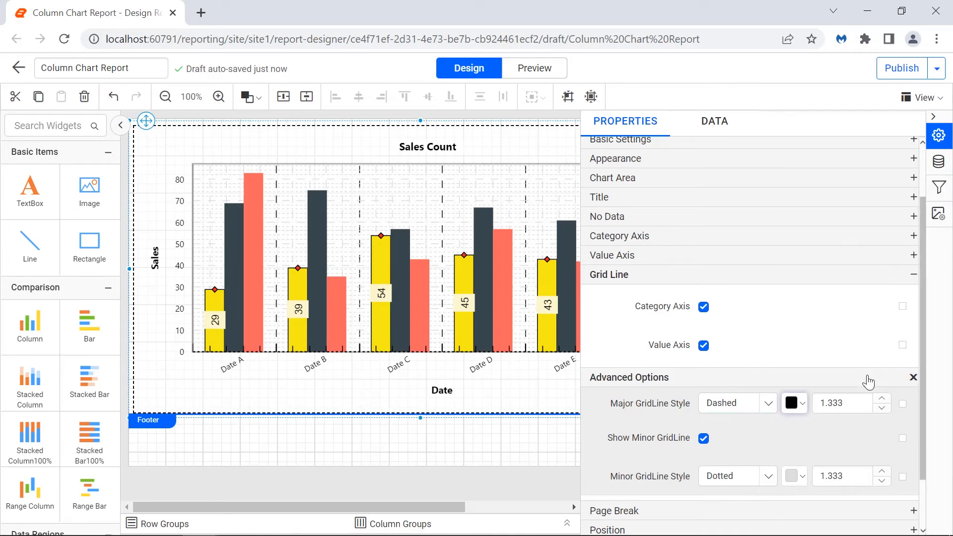
Set the value axis minor gridline style to Dashed and close its advanced options.
left_click(768, 477)
left_click(718, 397)
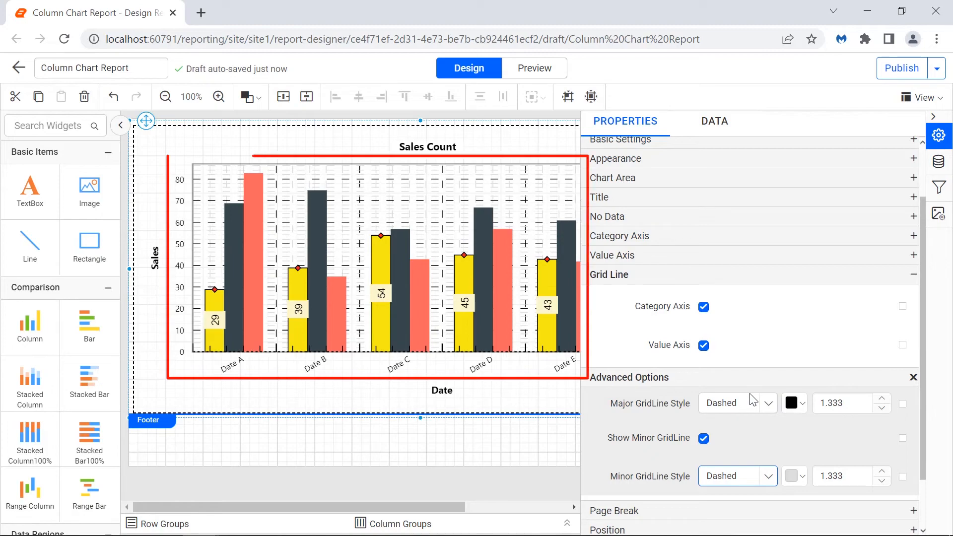
left_click(912, 377)
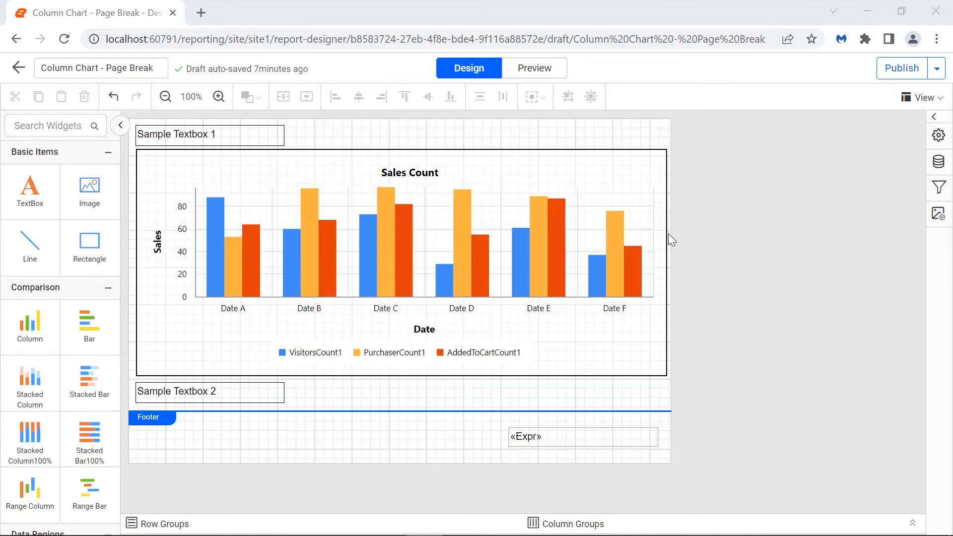
In the Column Chart - Page Break report, set the chart's break location to Start with Page Number Reset enabled and preview the pages.
left_click(557, 73)
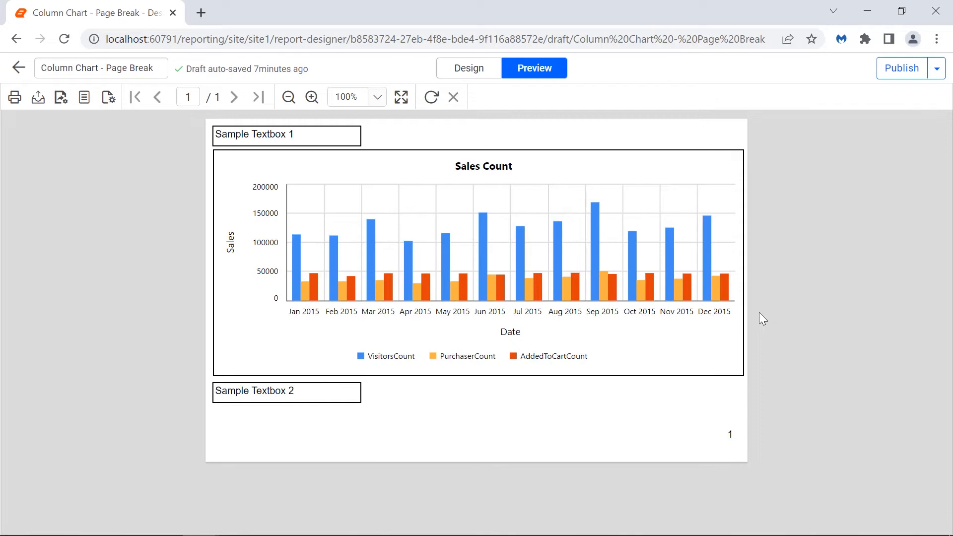
left_click(481, 75)
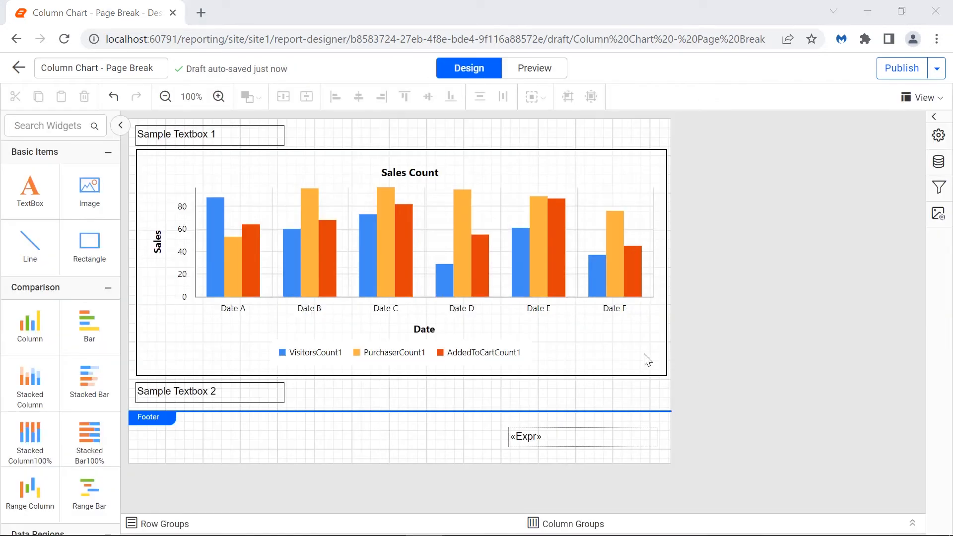
left_click(648, 360)
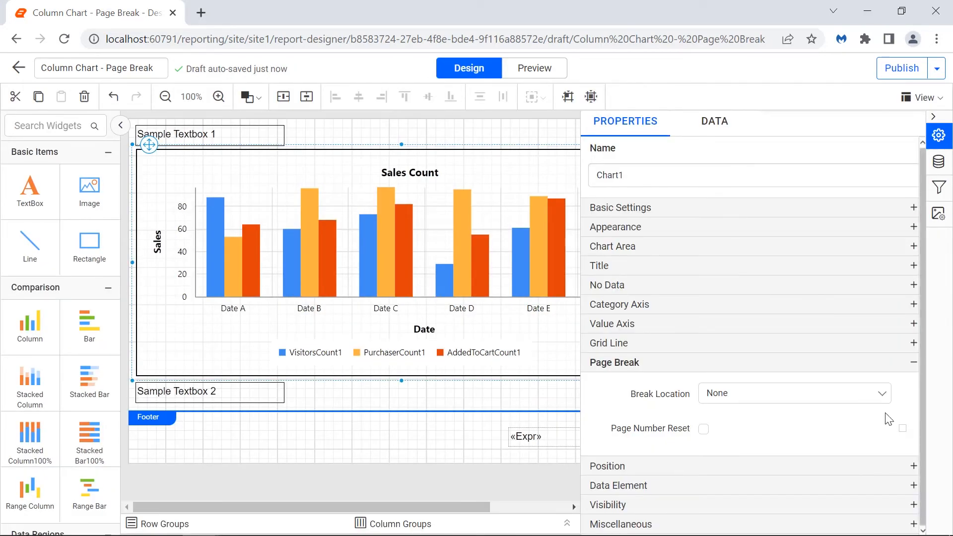
left_click(883, 395)
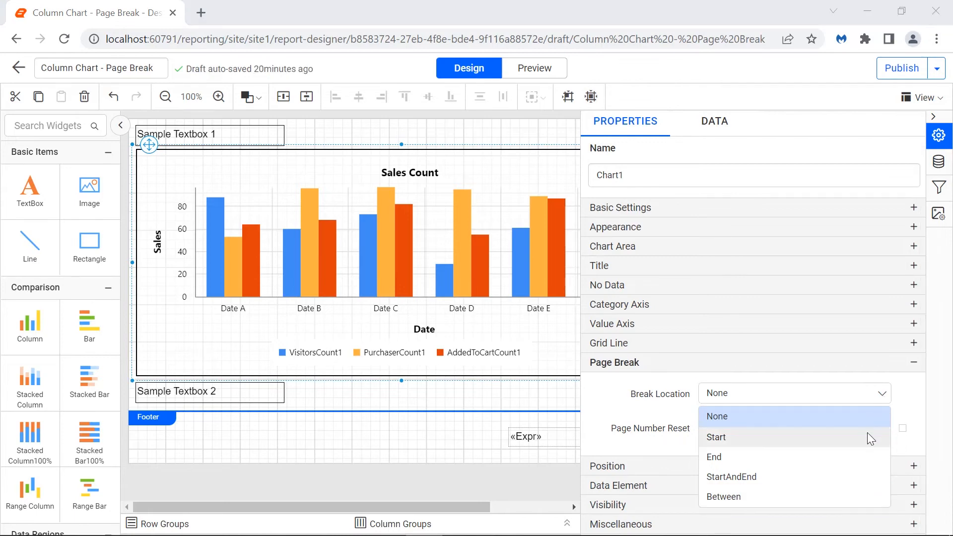
left_click(868, 435)
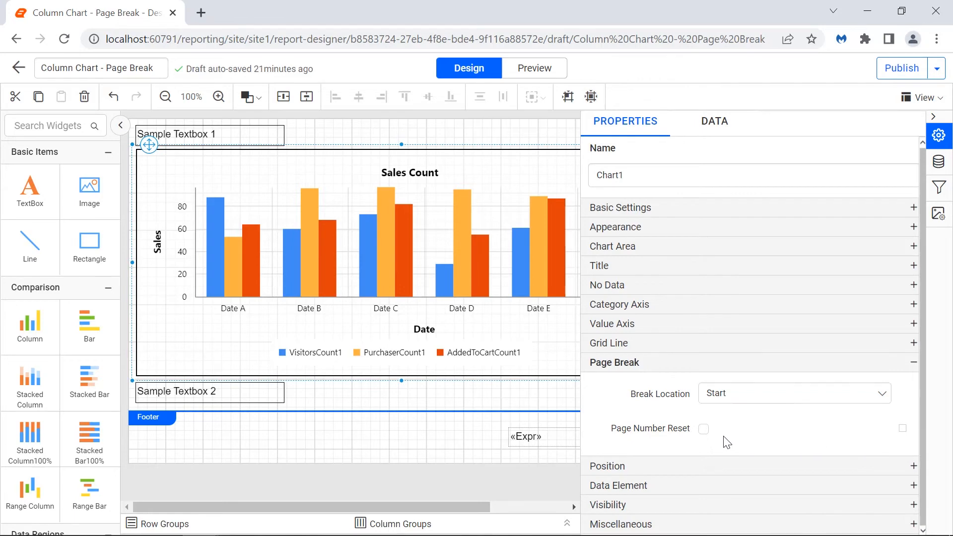
left_click(704, 430)
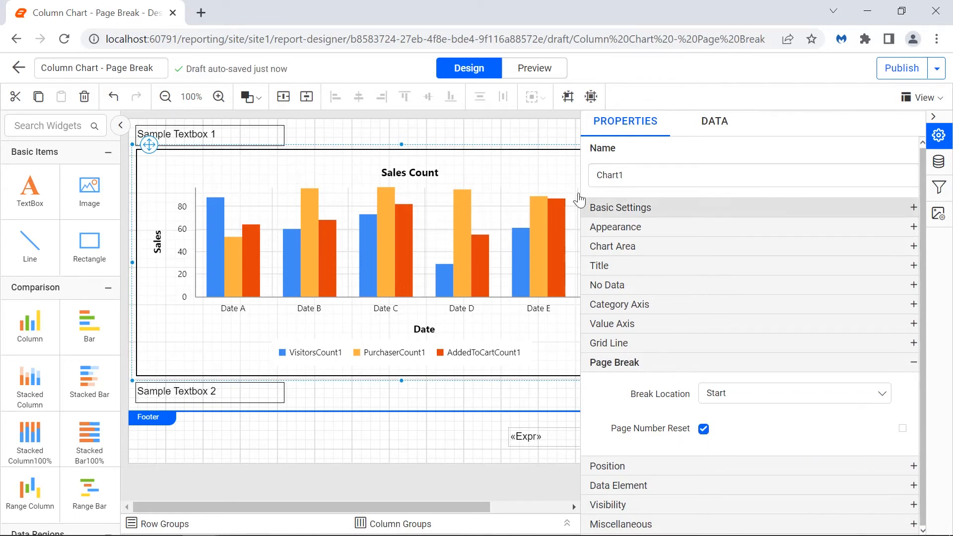
left_click(522, 79)
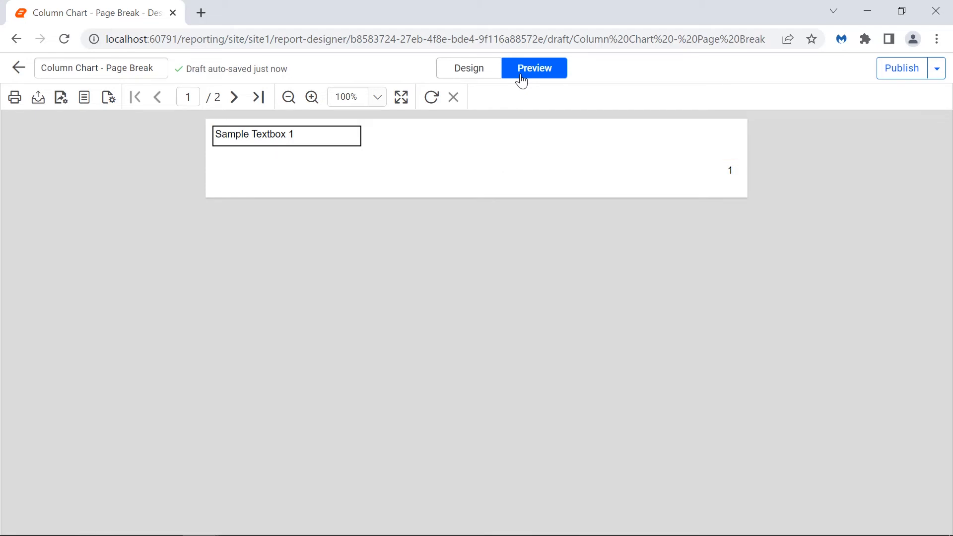
left_click(235, 97)
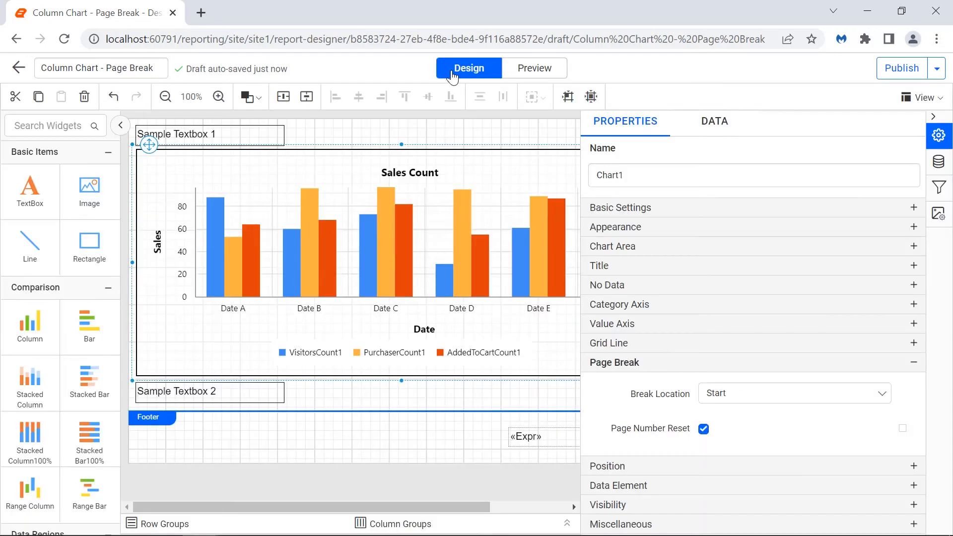
Set the chart's page break location to End and preview both report pages.
left_click(879, 406)
left_click(862, 453)
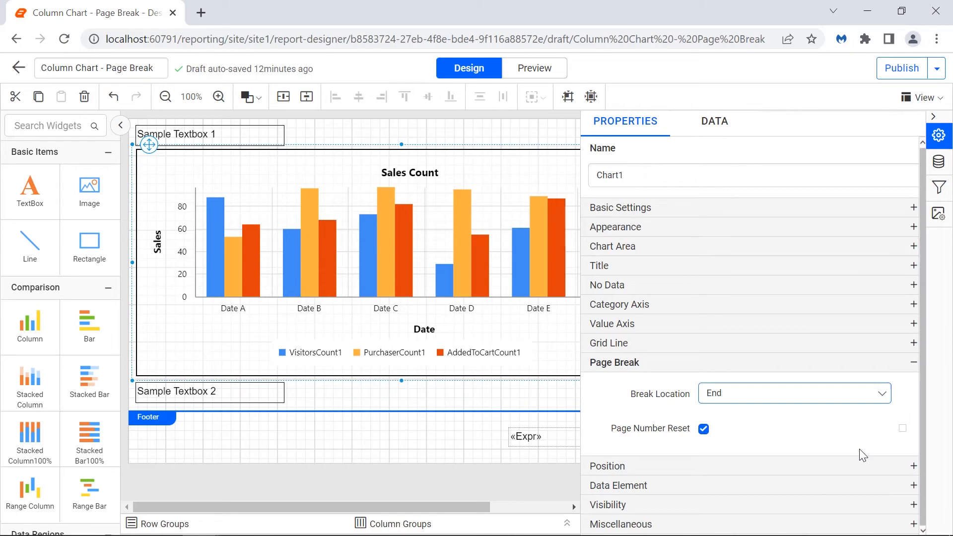
left_click(544, 78)
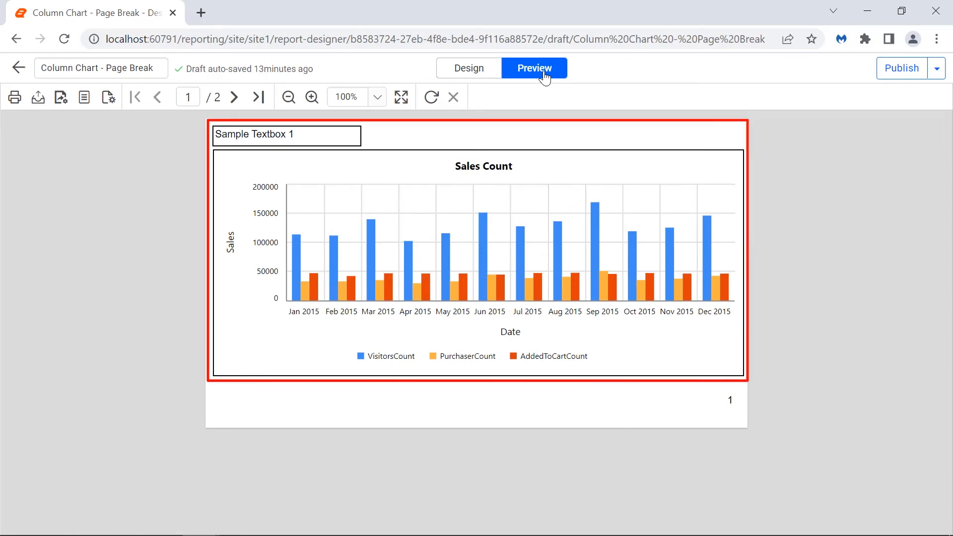
left_click(239, 97)
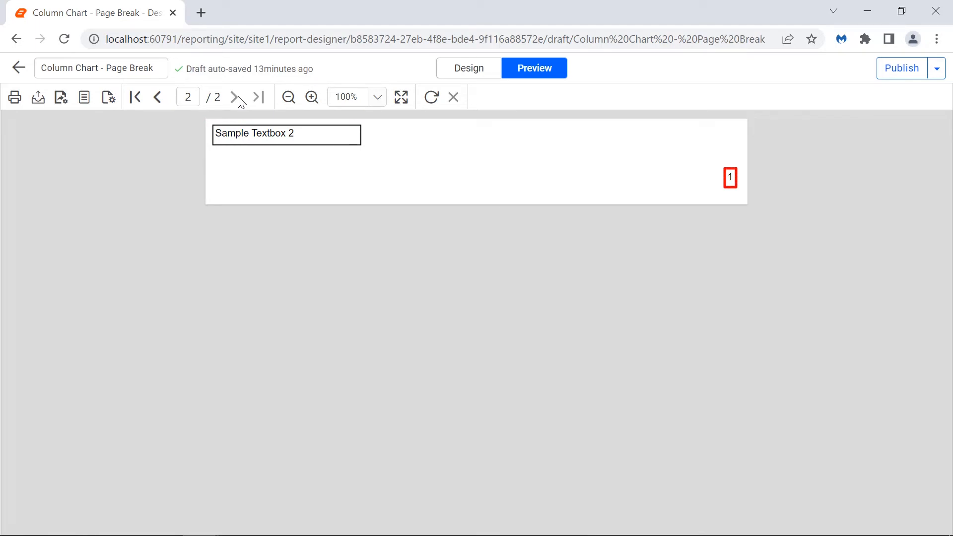
Set the chart's page break location to StartAndEnd, preview all the report pages and return to the design.
left_click(468, 68)
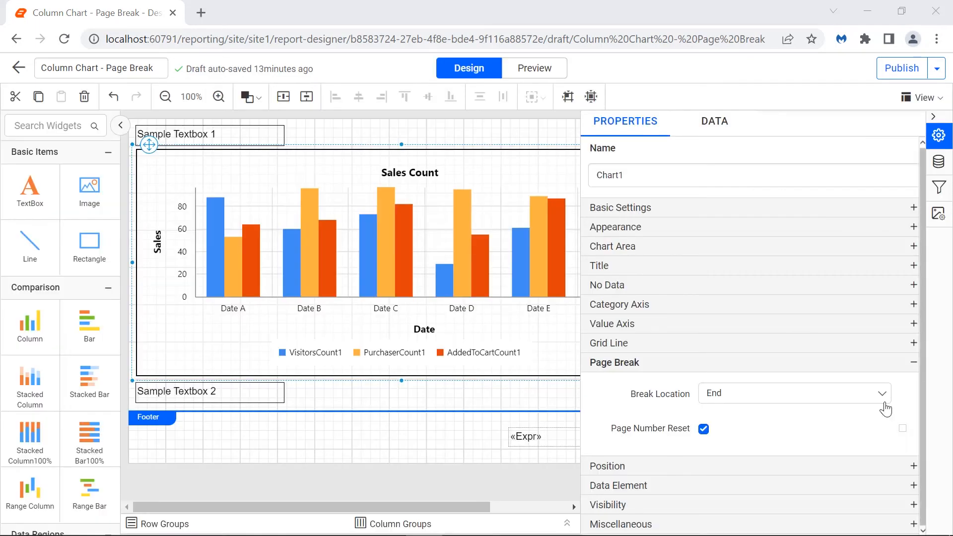
left_click(884, 397)
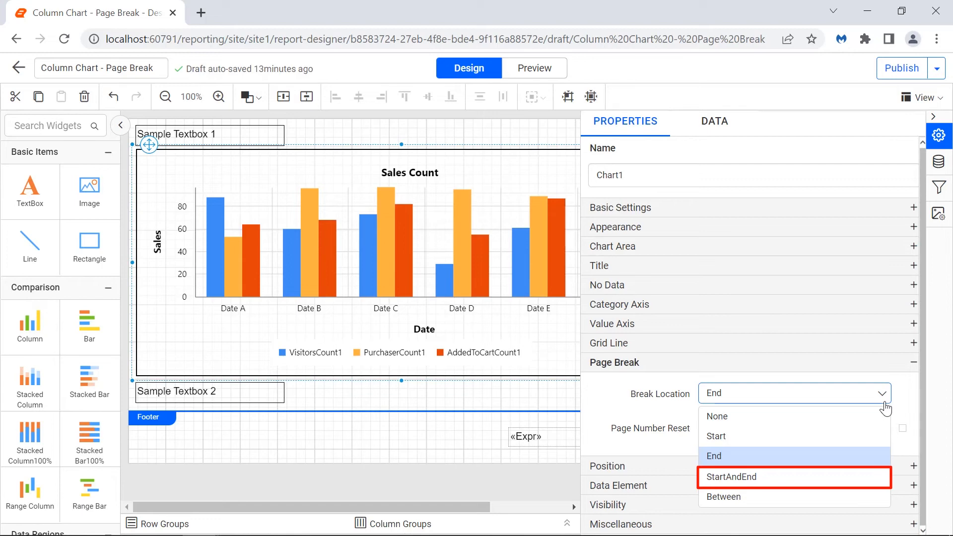
left_click(882, 477)
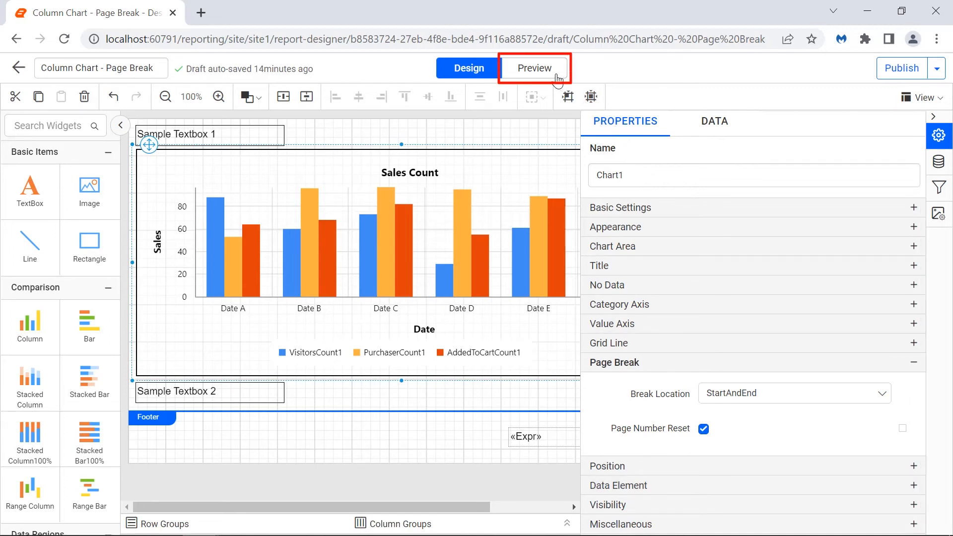
left_click(538, 75)
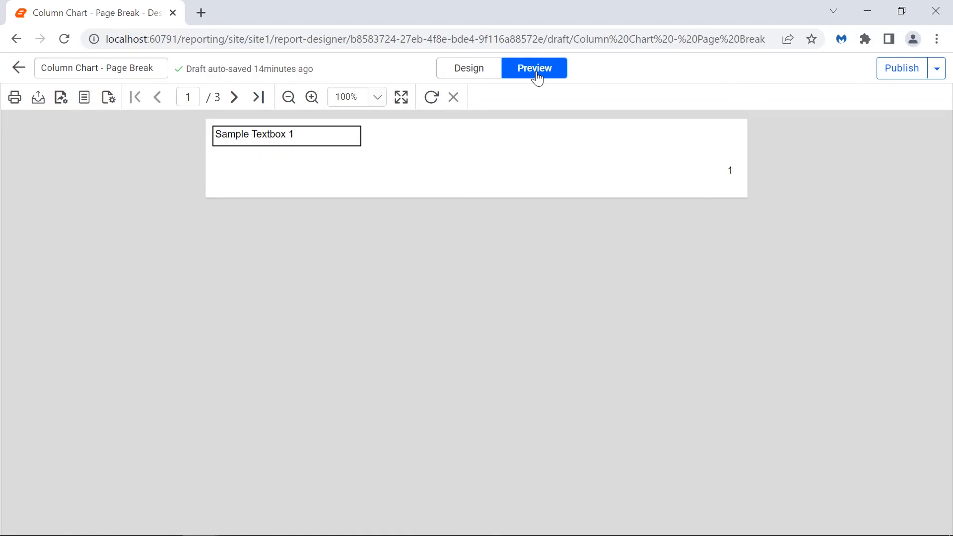
left_click(238, 98)
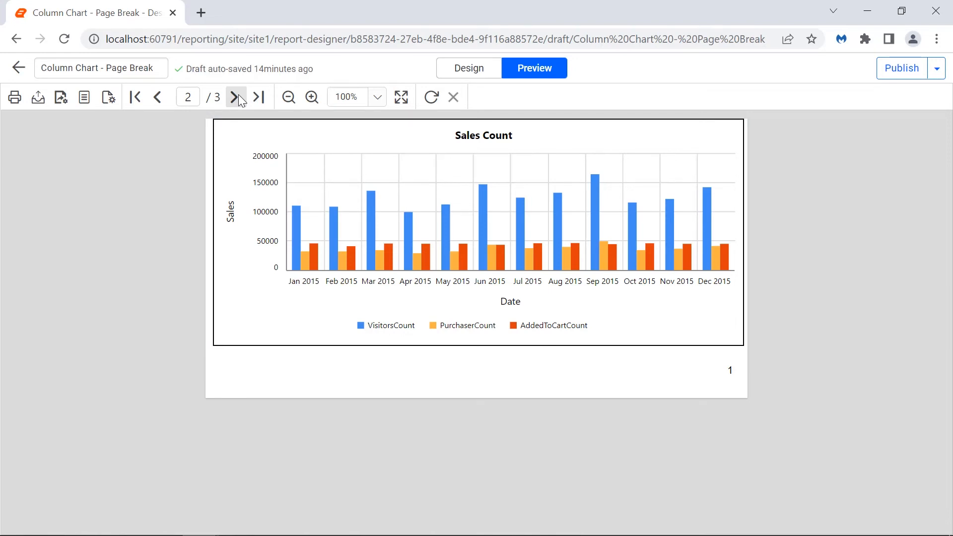
left_click(239, 97)
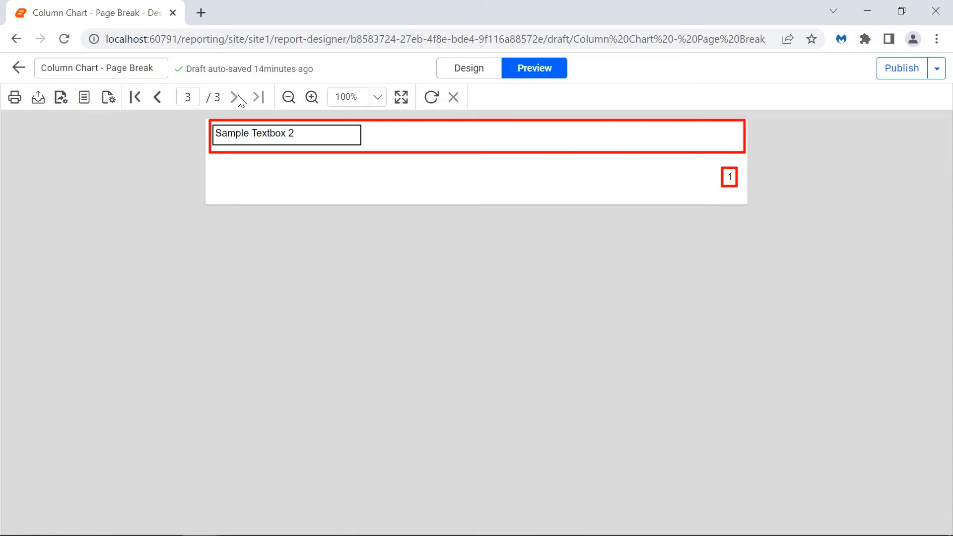
left_click(447, 69)
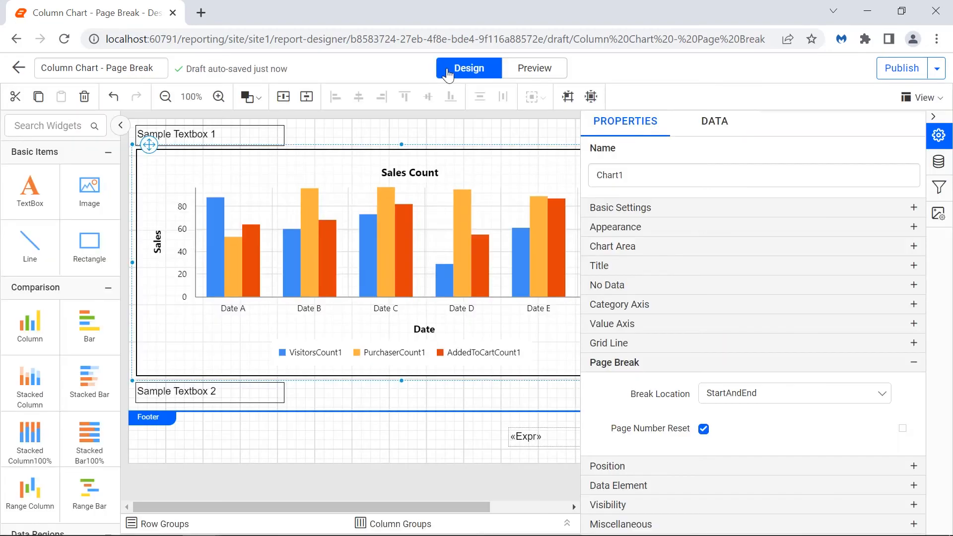
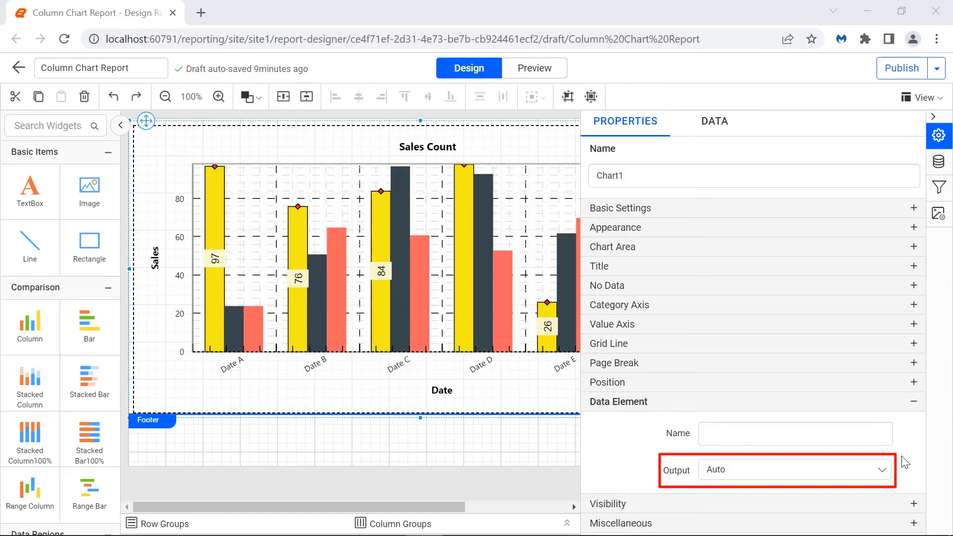
In the Column Chart Report, set the chart's data element name to BoldReportsColumnChart.
left_click(890, 474)
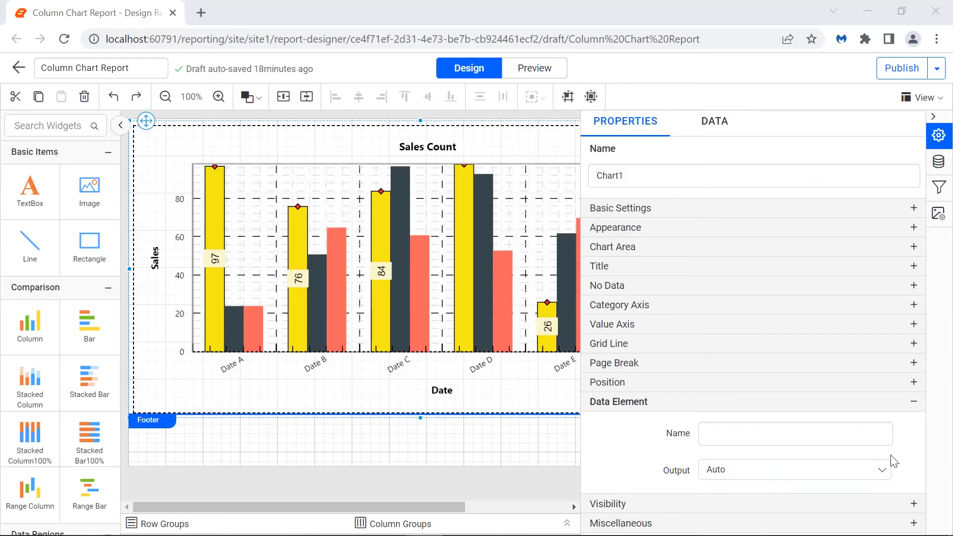
left_click(874, 440)
type("Bold")
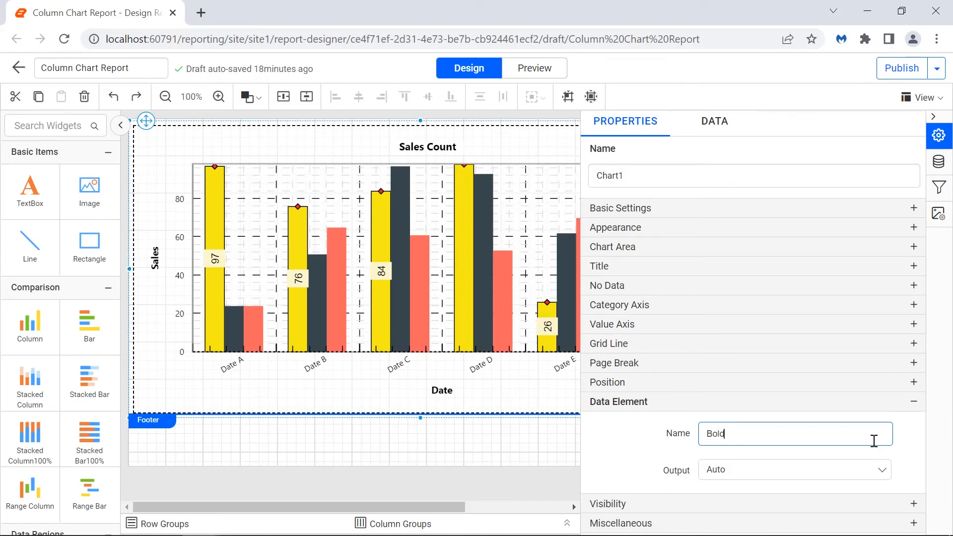
type("ReportsColumnChart")
left_click(876, 458)
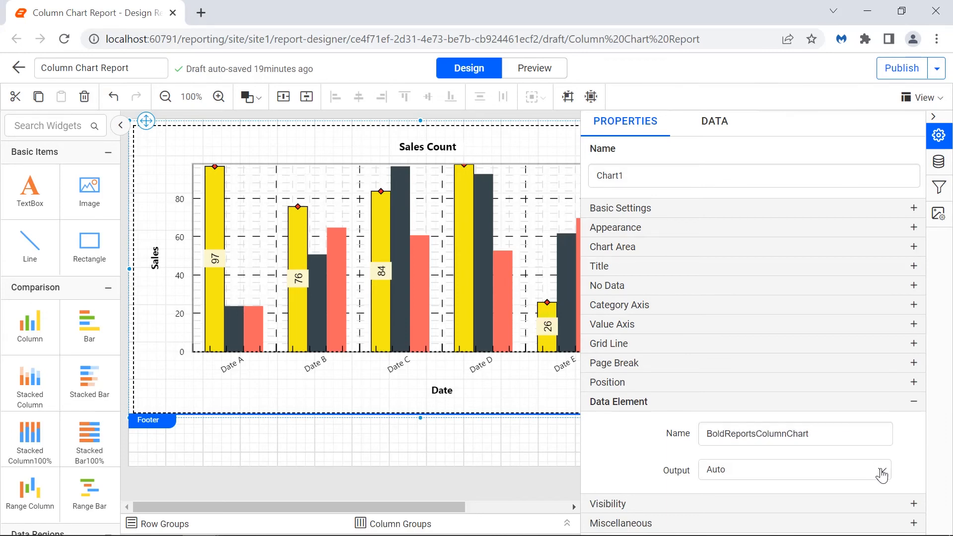
Set the chart's data element output to Output, export the previewed report as XML and open the exported file.
left_click(882, 472)
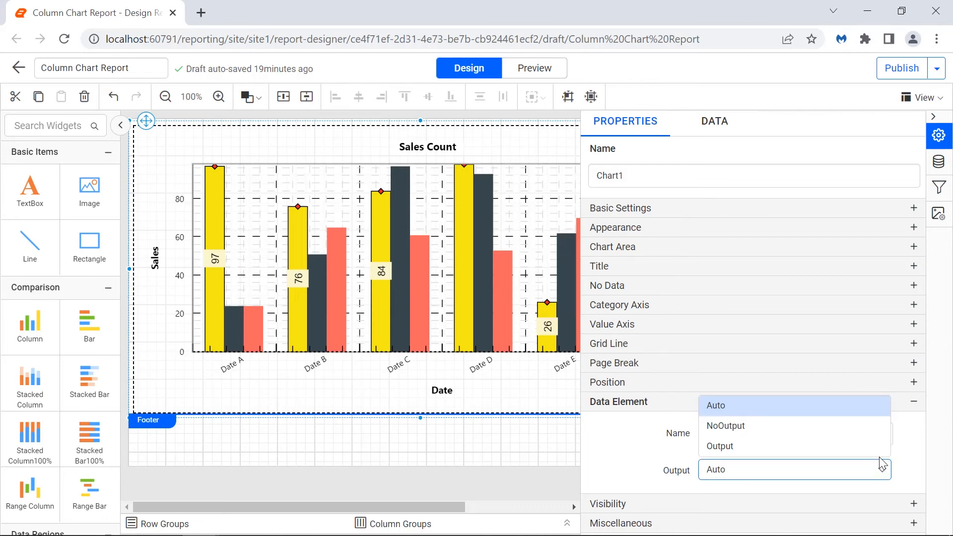
left_click(878, 451)
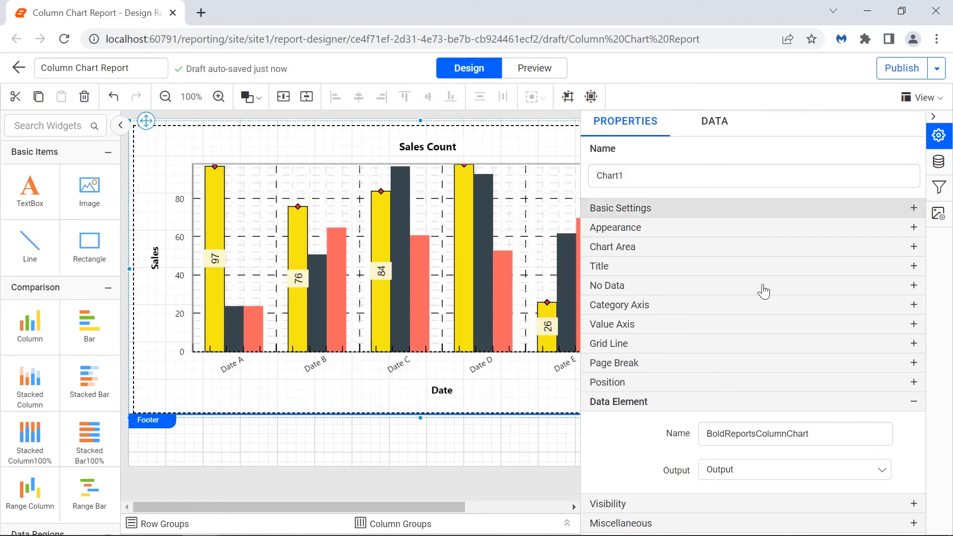
left_click(535, 68)
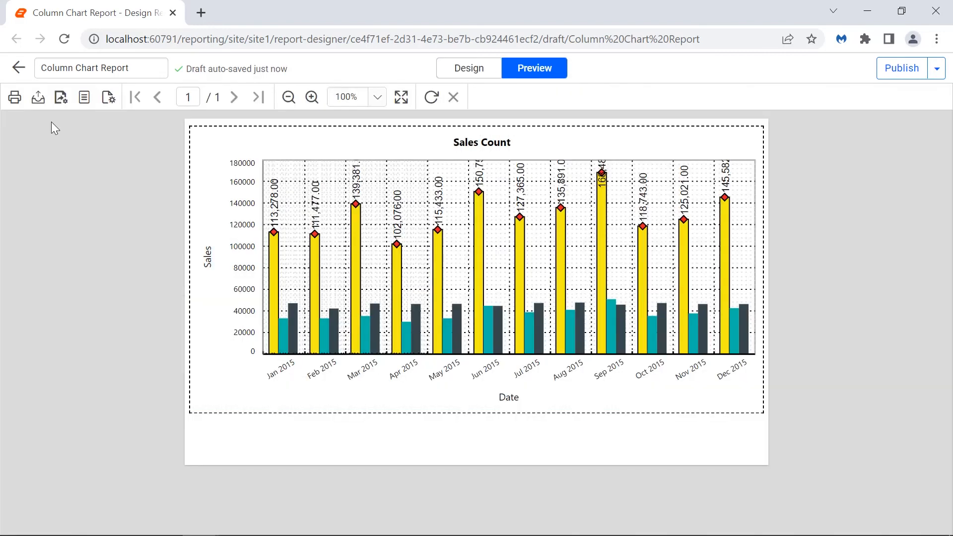
left_click(39, 98)
left_click(52, 240)
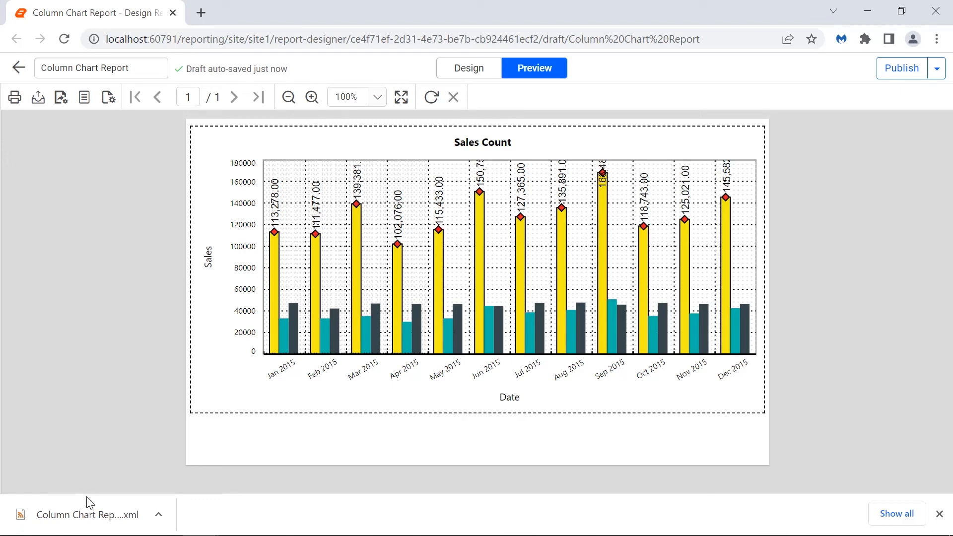
left_click(91, 515)
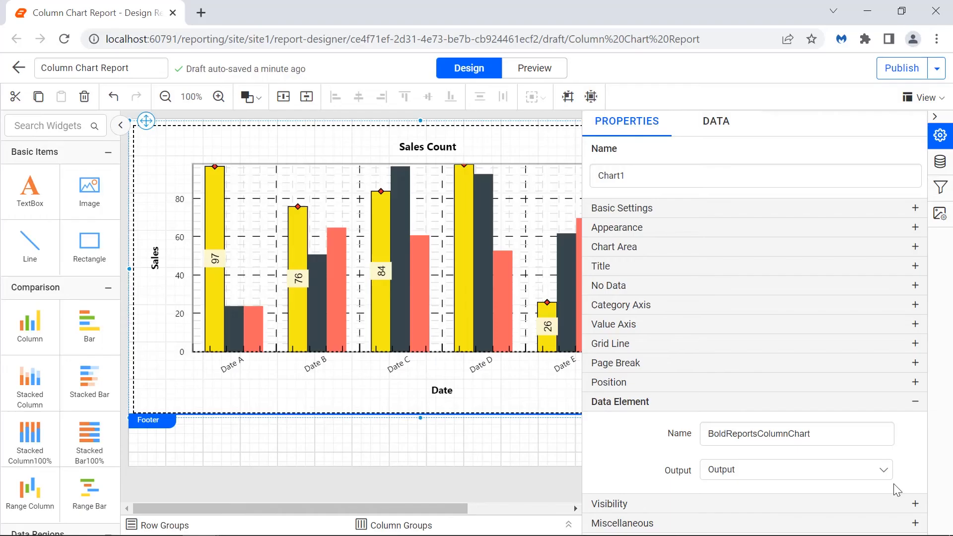
Change the chart's data element output to NoOutput, export the previewed report as XML again and open the file.
left_click(885, 472)
left_click(869, 430)
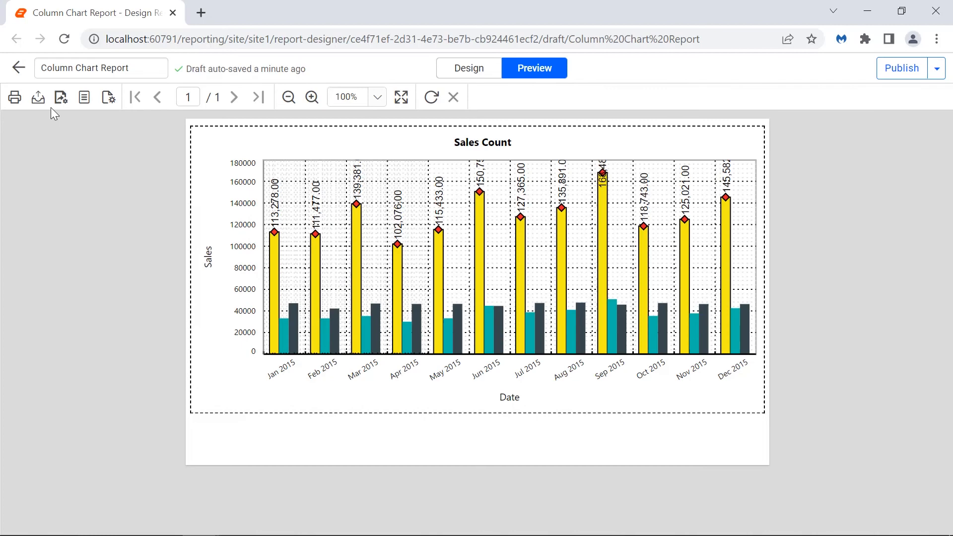
left_click(38, 97)
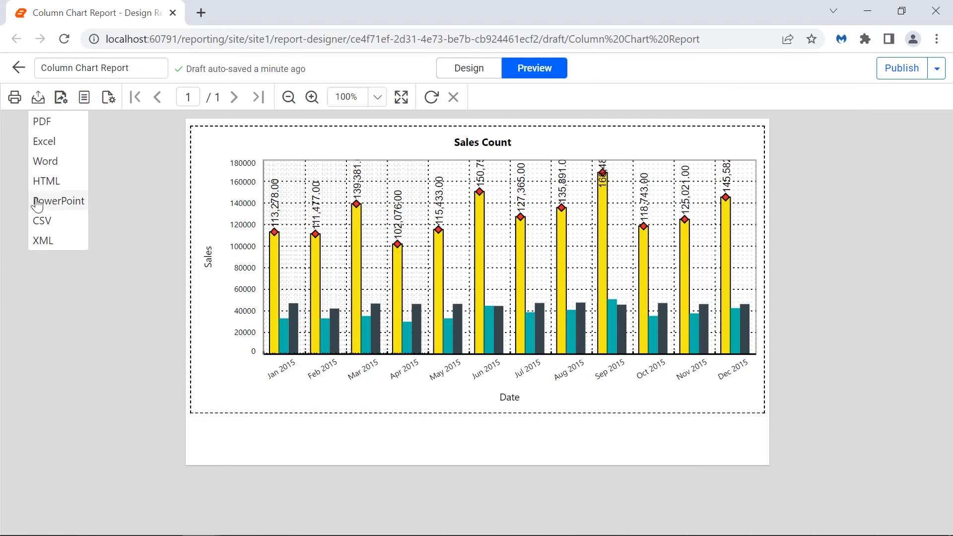
left_click(39, 240)
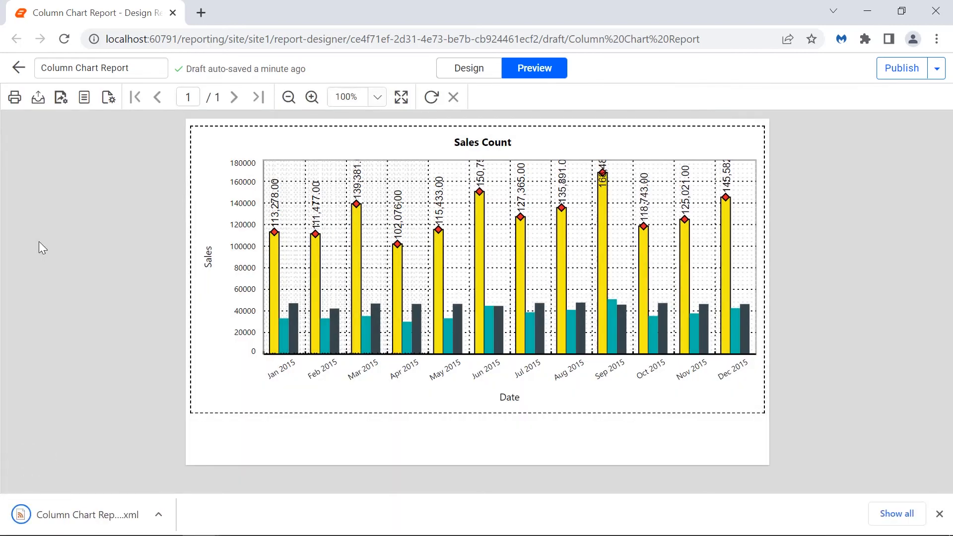
left_click(72, 515)
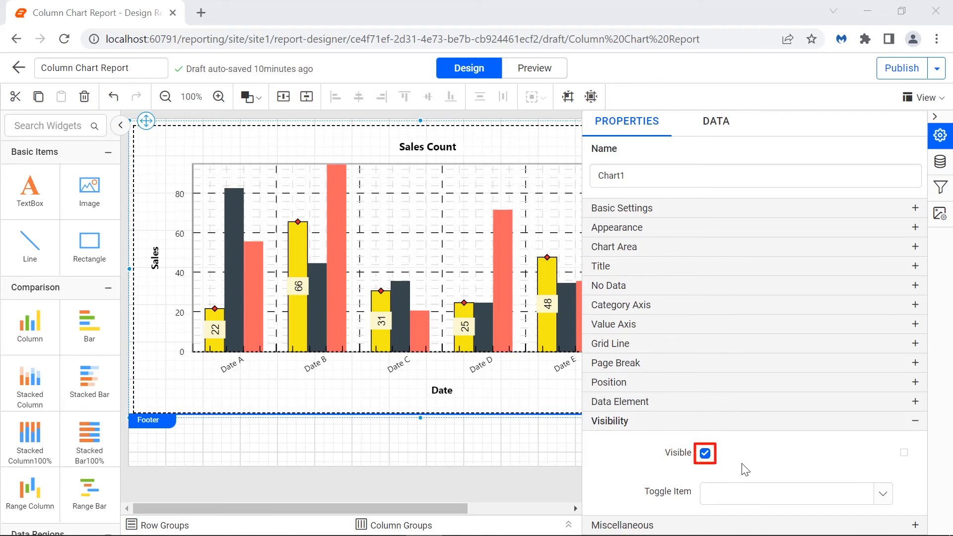
Turn off the chart's Visible property and preview the report.
left_click(706, 458)
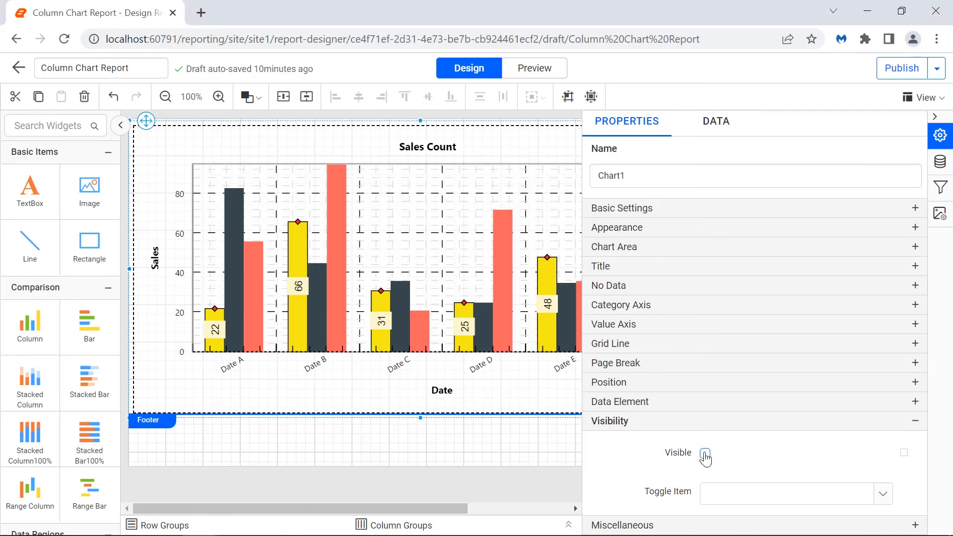
left_click(552, 75)
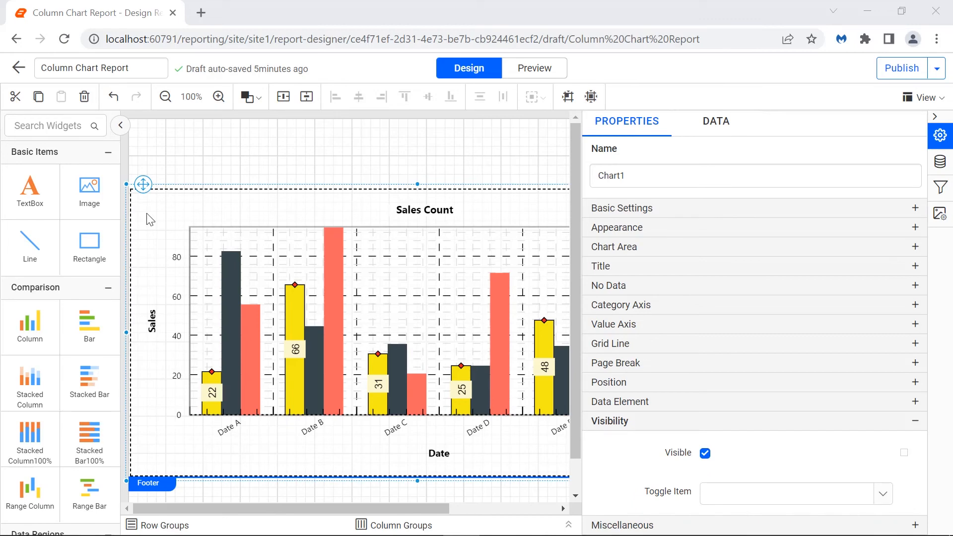
Add a text box above the chart reading "This is to explain toggle item property for chart" and enable its Initial Toggle State.
left_click_drag(43, 209, 135, 131)
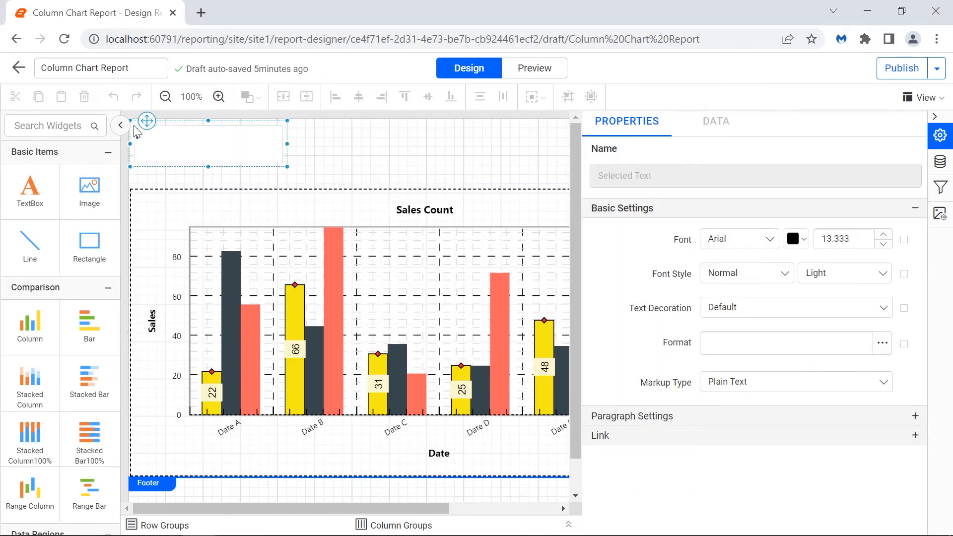
double_click(135, 130)
type("This is to explain toggle item property")
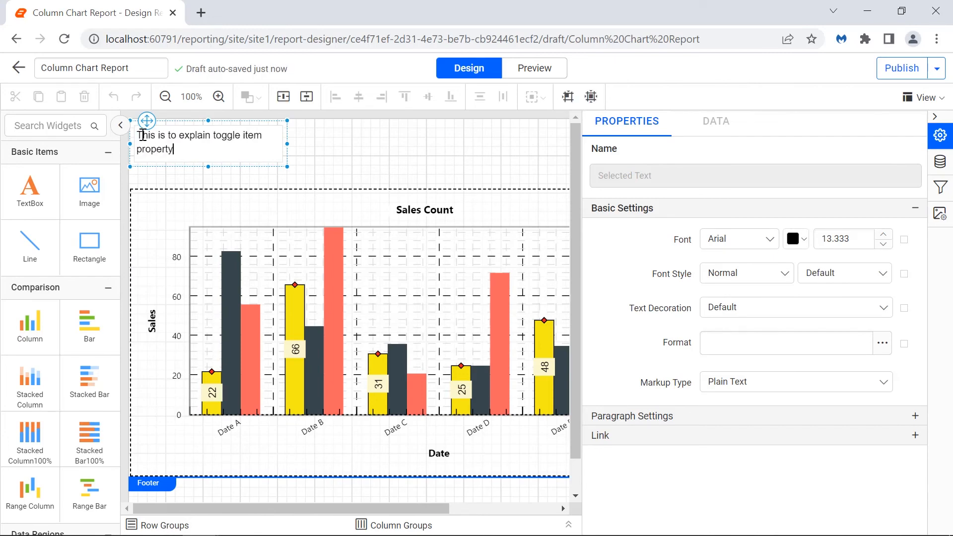
type(" for chart")
left_click(732, 438)
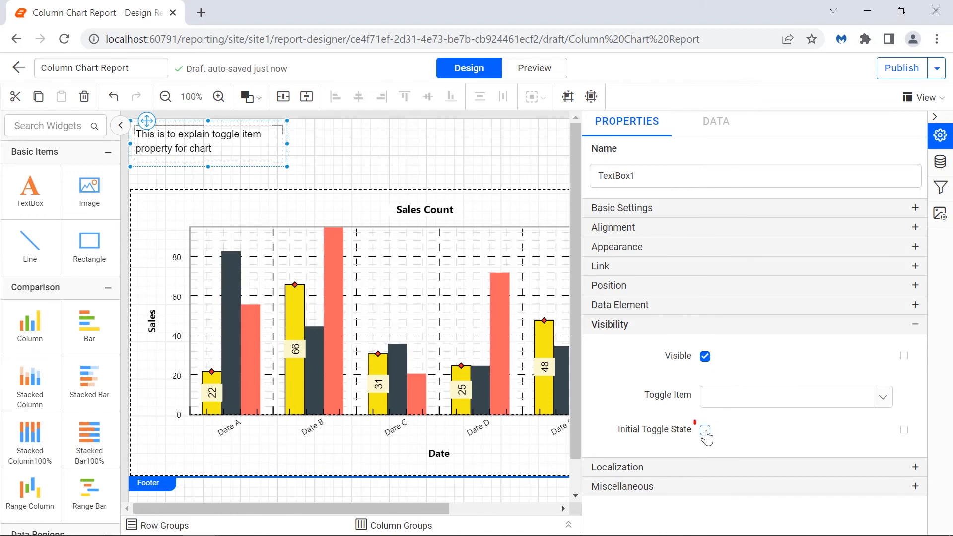
left_click(705, 430)
Set the chart's toggle item to TextBox1 and try the text box's toggle in the report preview.
left_click(559, 422)
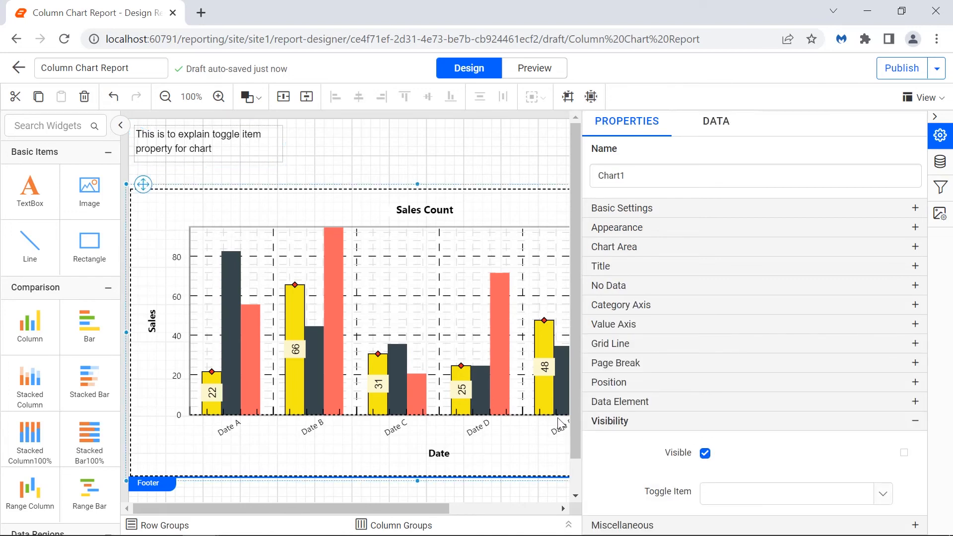
left_click(885, 494)
left_click(872, 461)
left_click(545, 75)
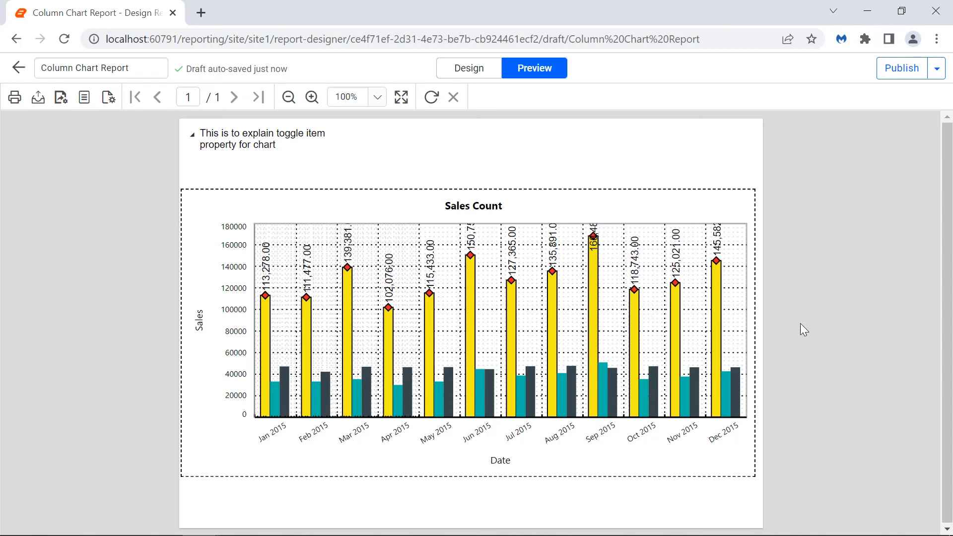
left_click(195, 142)
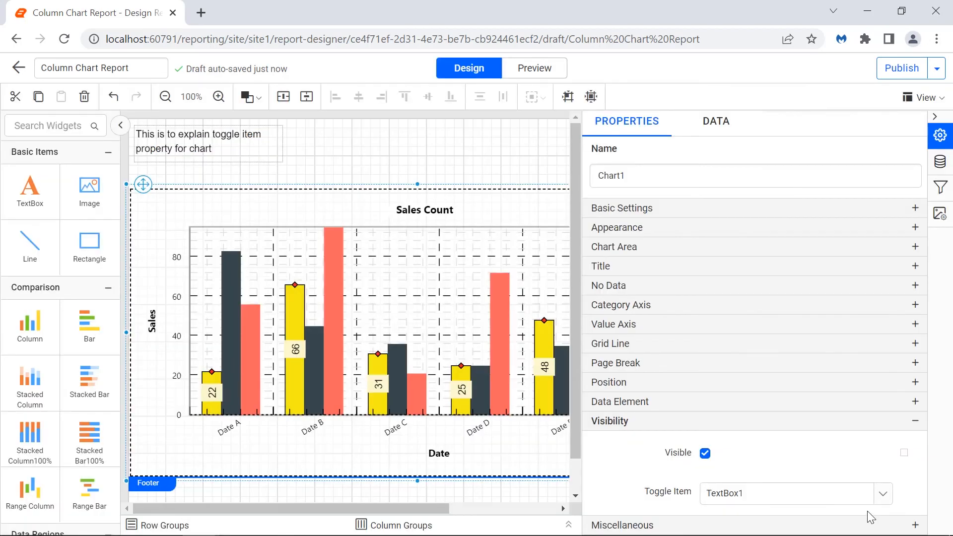
Clear the chart's Toggle Item value in the design.
mouse_move(861, 496)
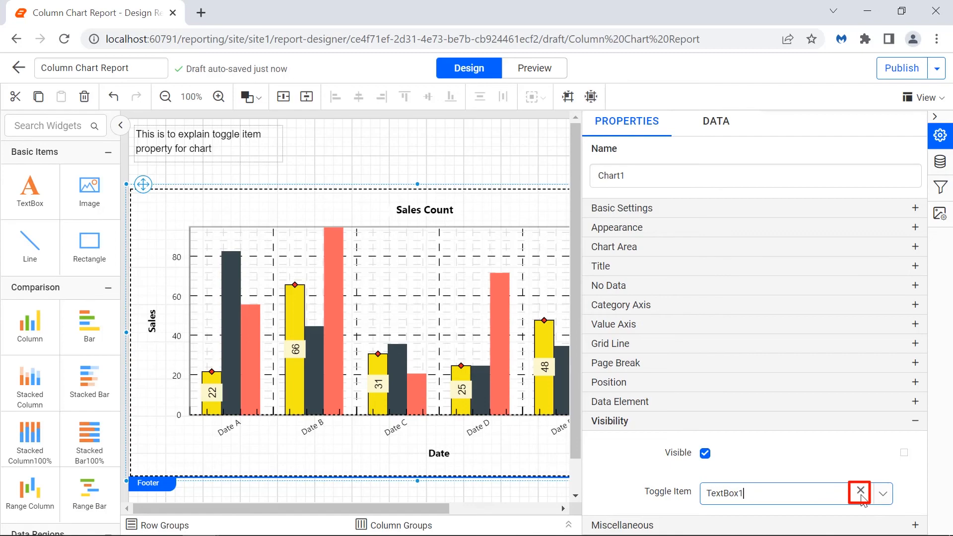
left_click(861, 491)
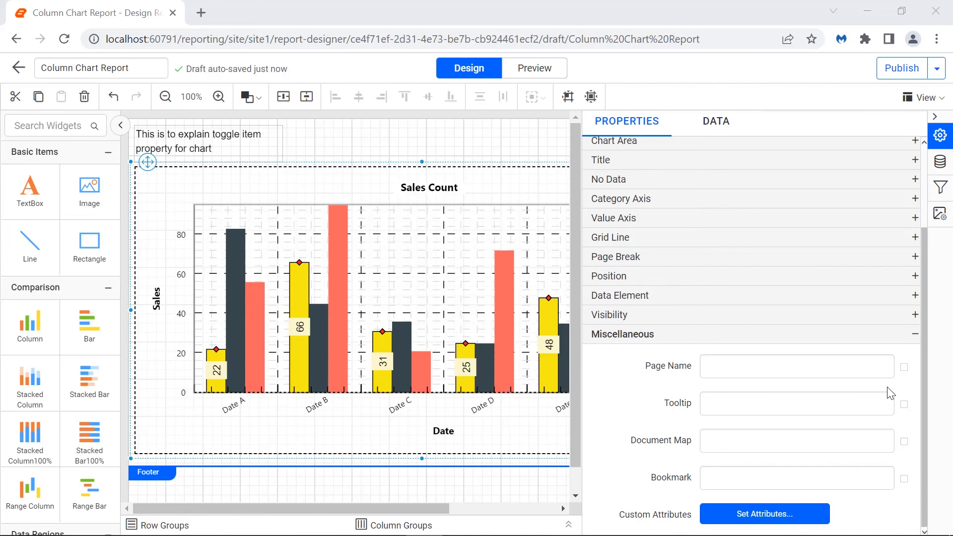
Set the chart's page name to "Bold Reports Chart".
left_click(873, 373)
type("Bold")
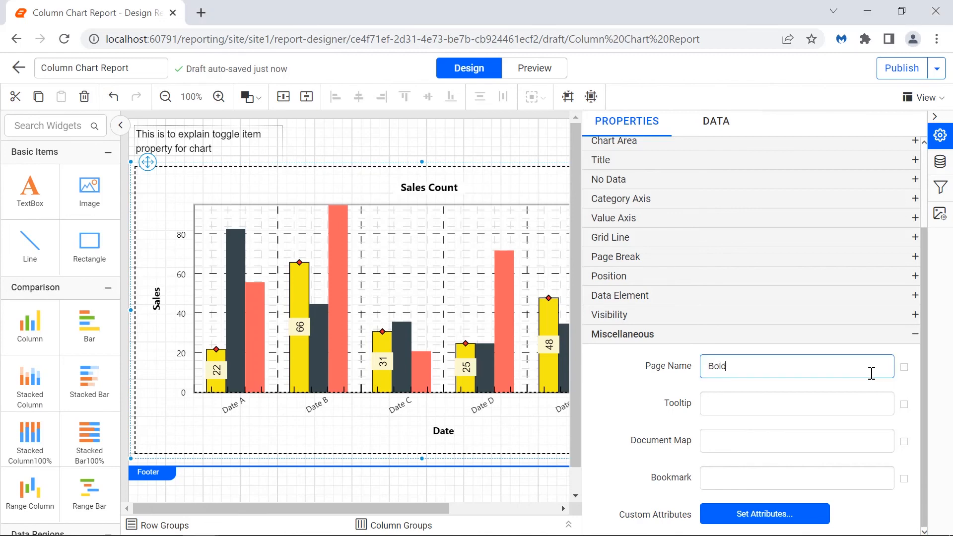
type(" Reports Chart")
left_click(877, 388)
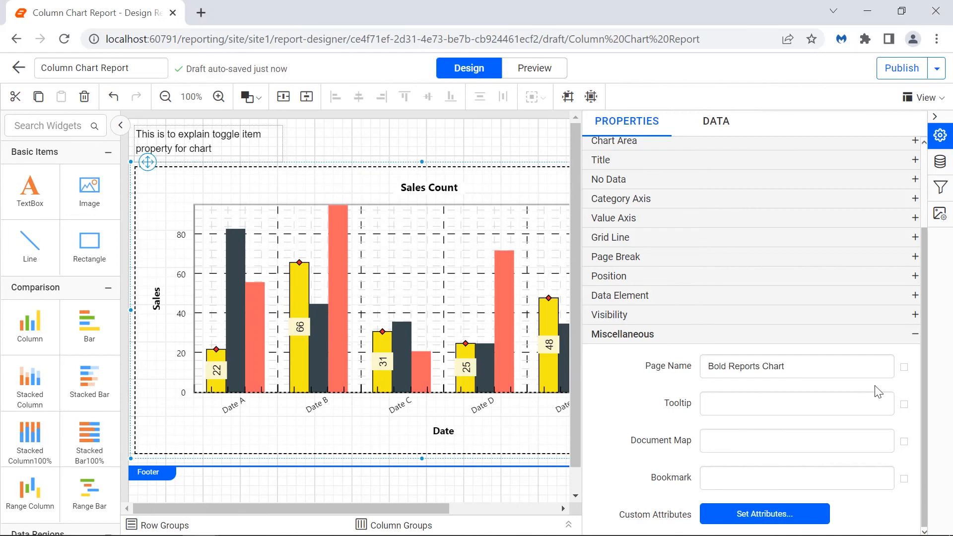
Preview the report, export it to Excel and open the exported workbook.
left_click(563, 76)
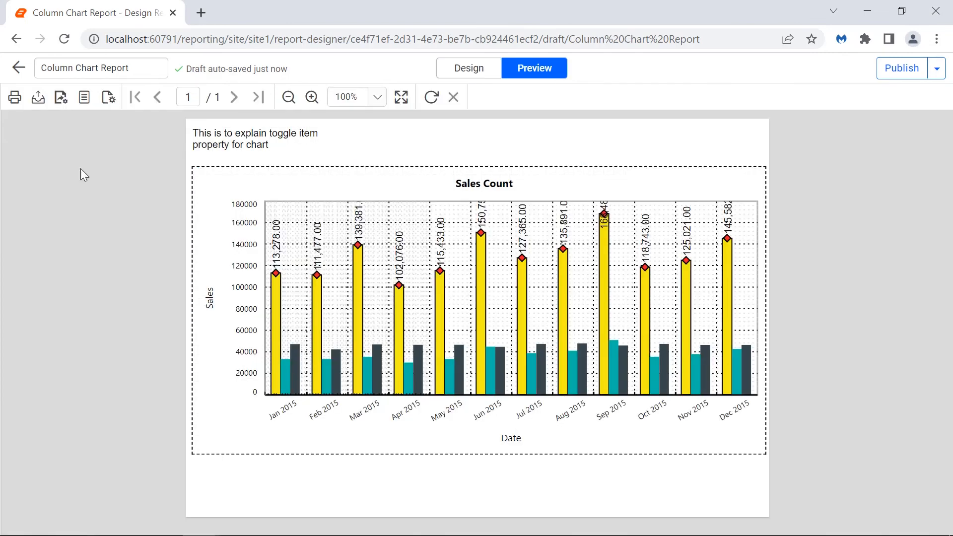
left_click(37, 97)
left_click(48, 139)
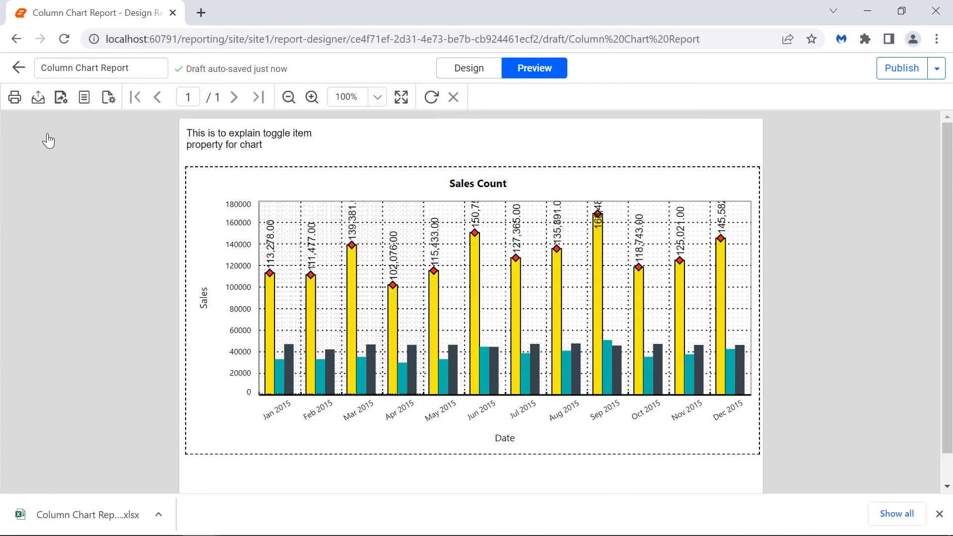
left_click(82, 516)
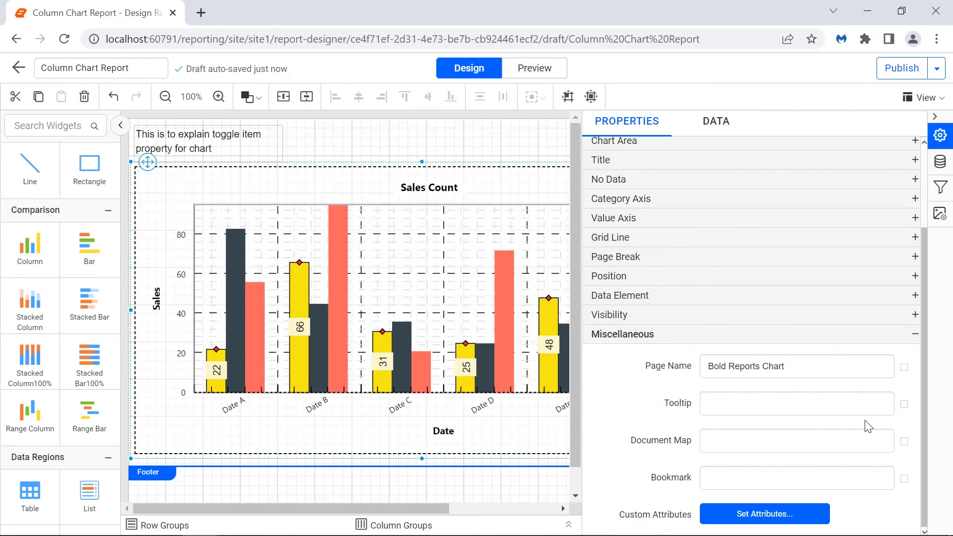
Set the chart's tooltip to "Bold Reports Chart" and check the tooltip on the chart in the report preview.
left_click(862, 410)
type("Bold Reports Chart")
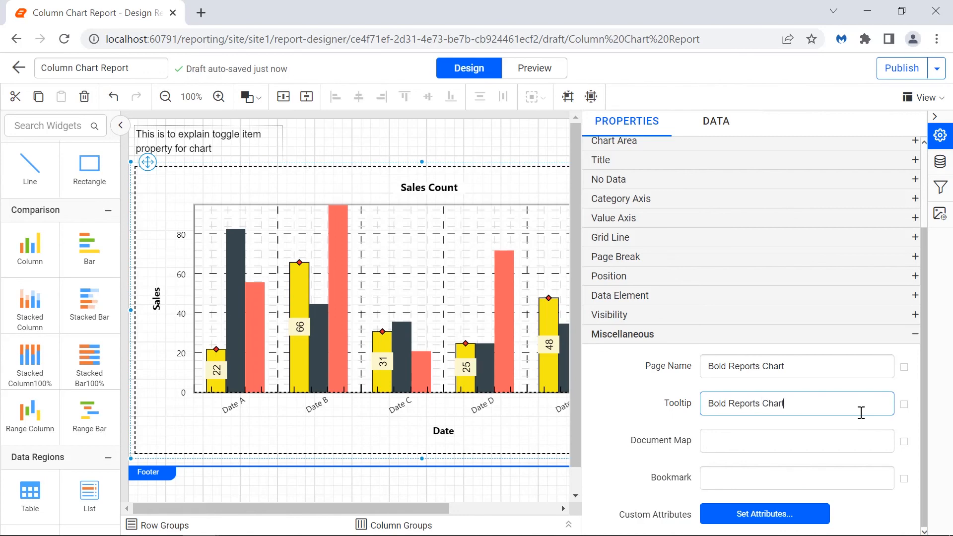
left_click(862, 425)
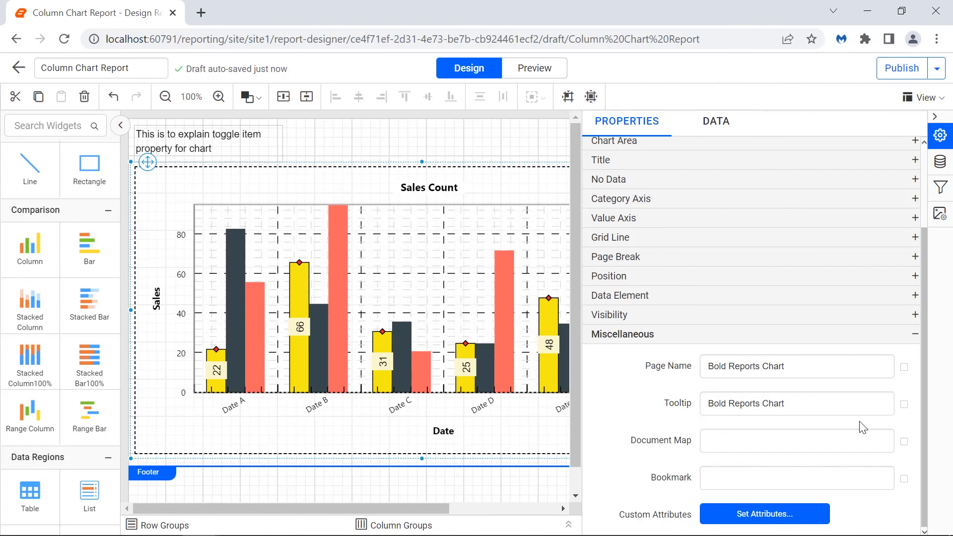
left_click(531, 73)
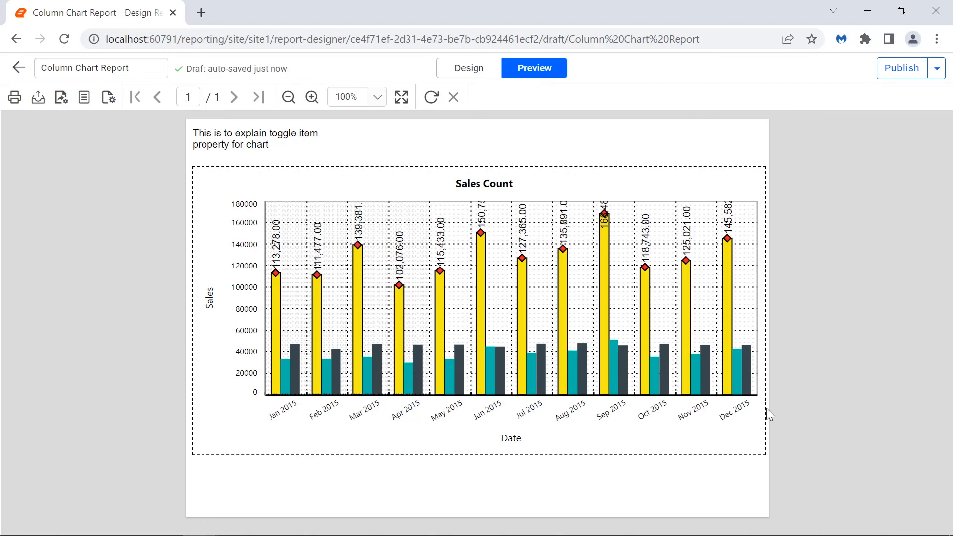
mouse_move(756, 414)
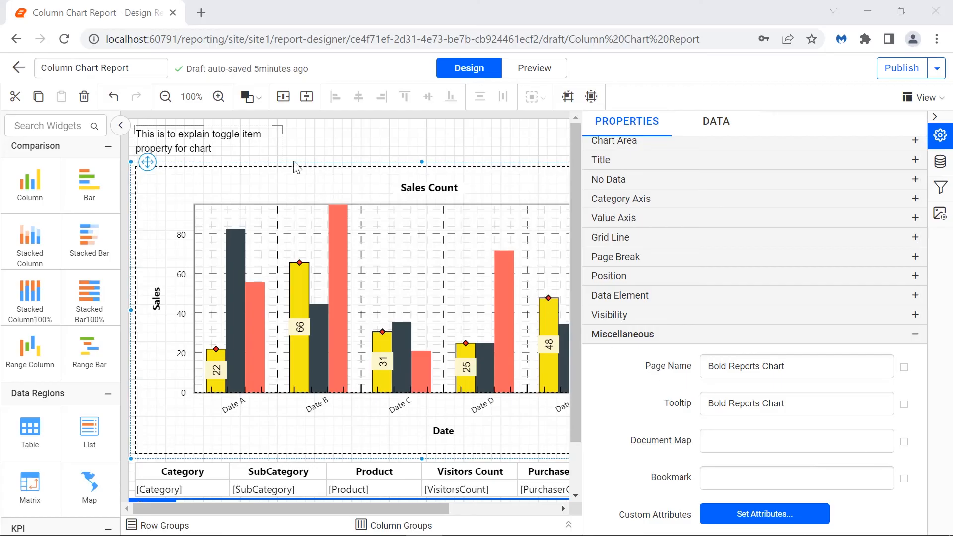
Set the document map label of the text box above the chart to "Bold Reports Textbox".
left_click(276, 151)
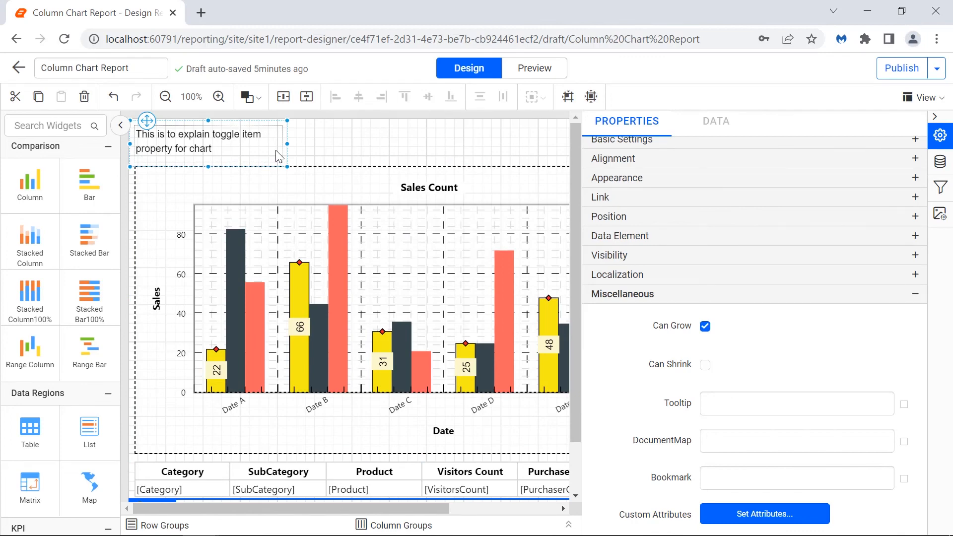
left_click(724, 451)
type("Bold ")
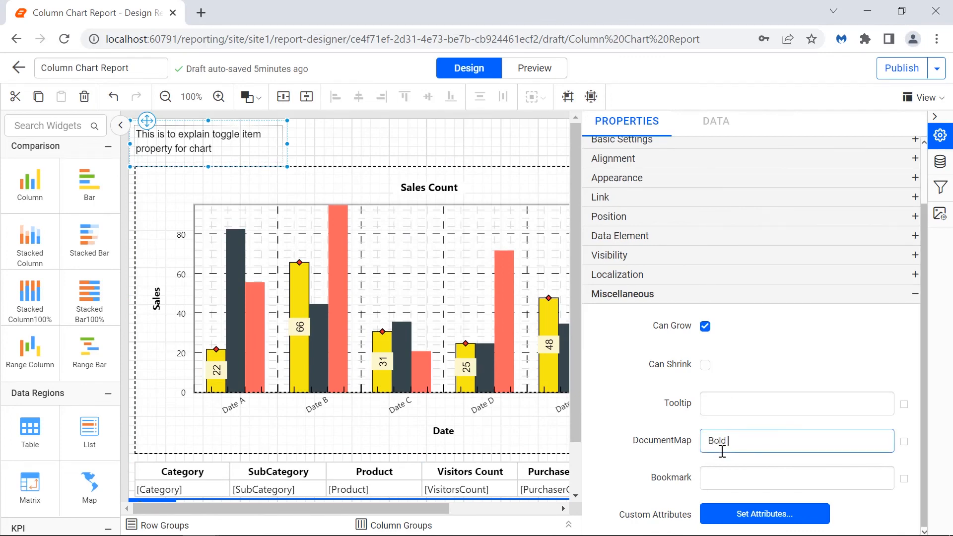
type("Reports Textbox")
left_click(724, 463)
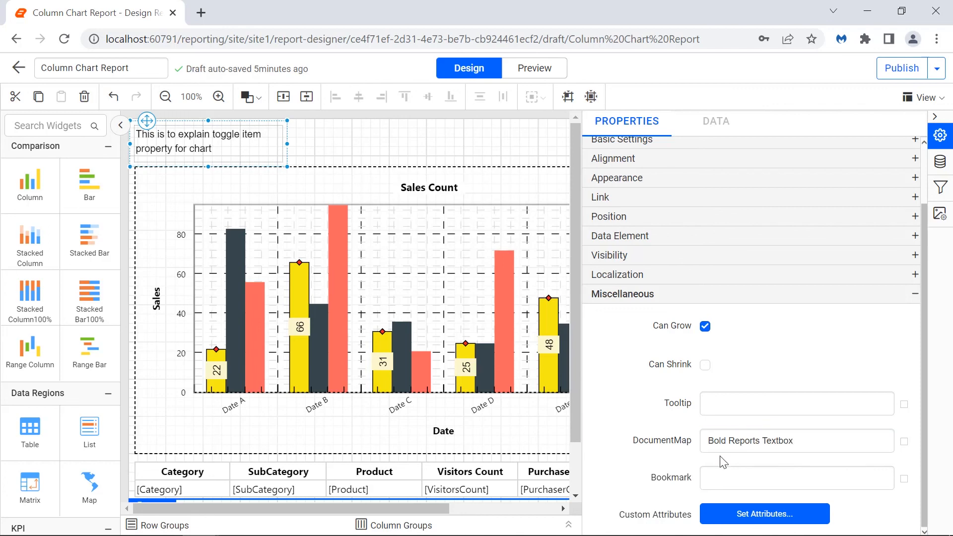
Set the chart's document map label to "Bold Reports Chart".
left_click(552, 429)
left_click(725, 479)
type("Bold Repo")
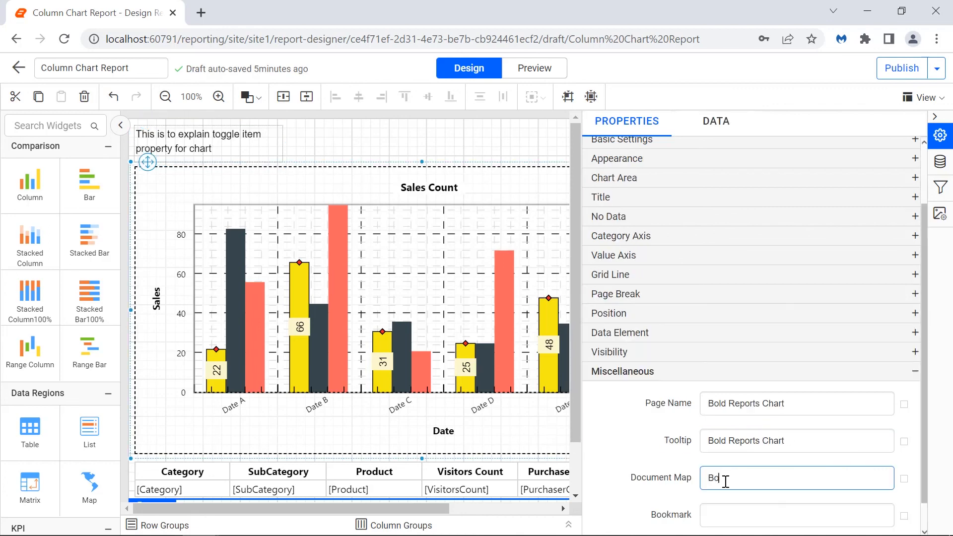
type("rts Chart")
left_click(728, 499)
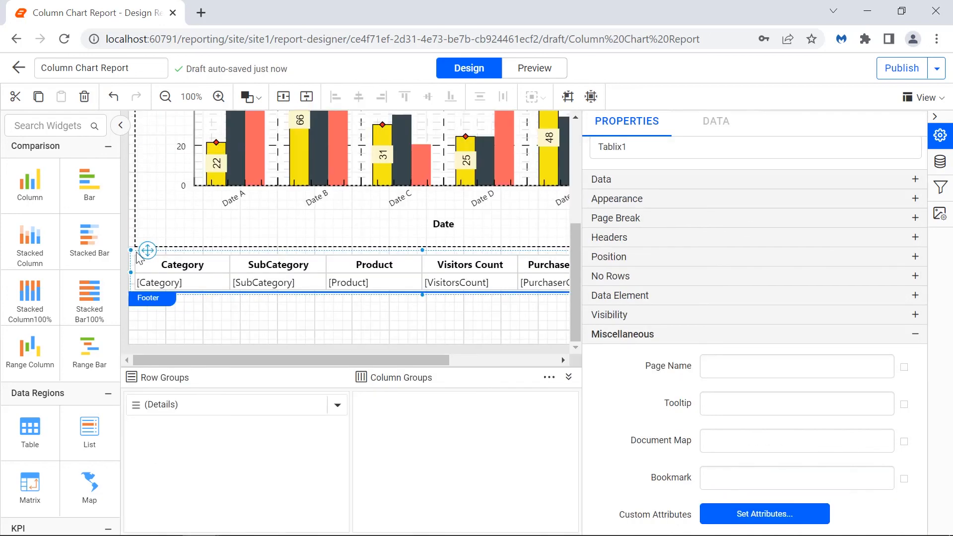
Set the document map label of the table below the chart to "Bold Reports Table".
left_click(728, 441)
type("Bold Reports Table")
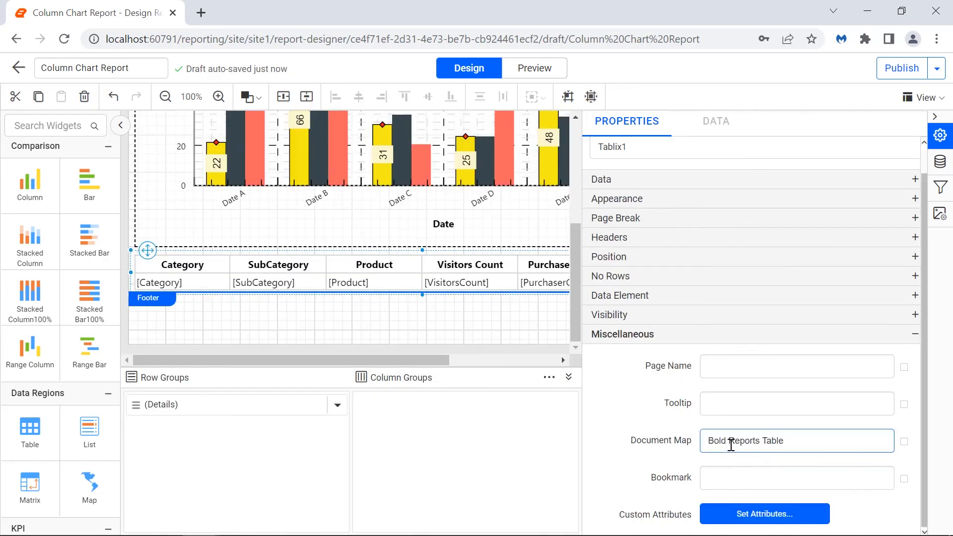
left_click(720, 460)
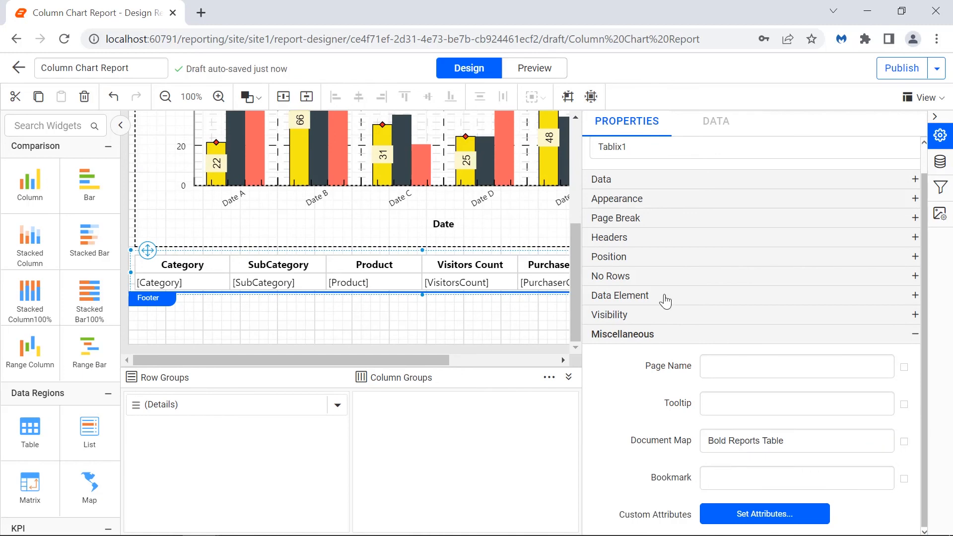
Preview the report and use the document map to go to the chart, the table and the text box.
left_click(545, 71)
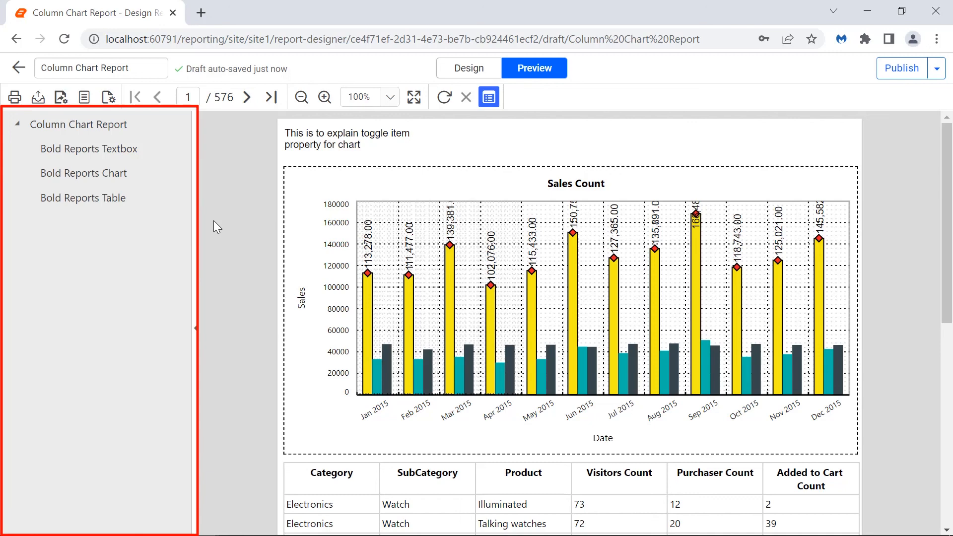
left_click(126, 181)
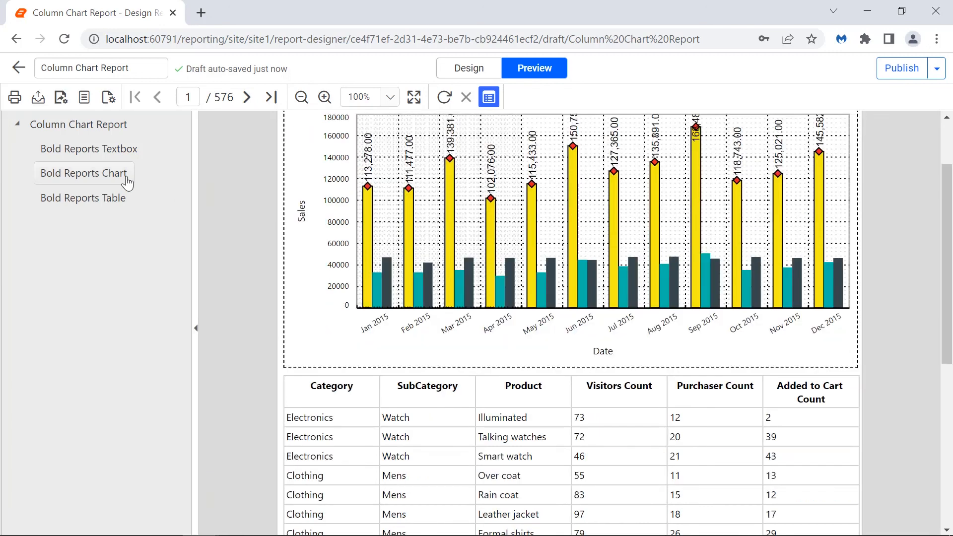
left_click(122, 197)
left_click(129, 156)
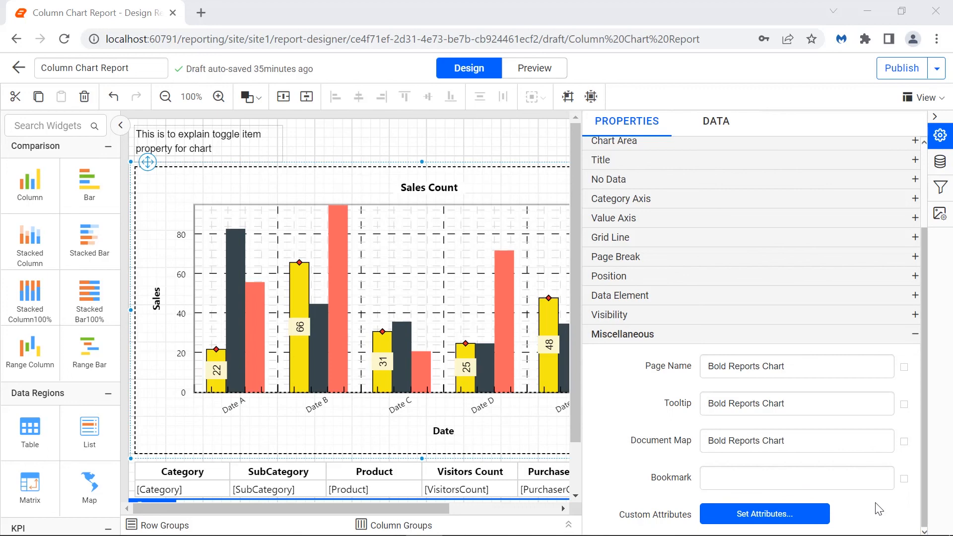
Set the chart's bookmark to "Bold Reports Column Chart".
left_click(867, 479)
type("Bold Reports Column Chart")
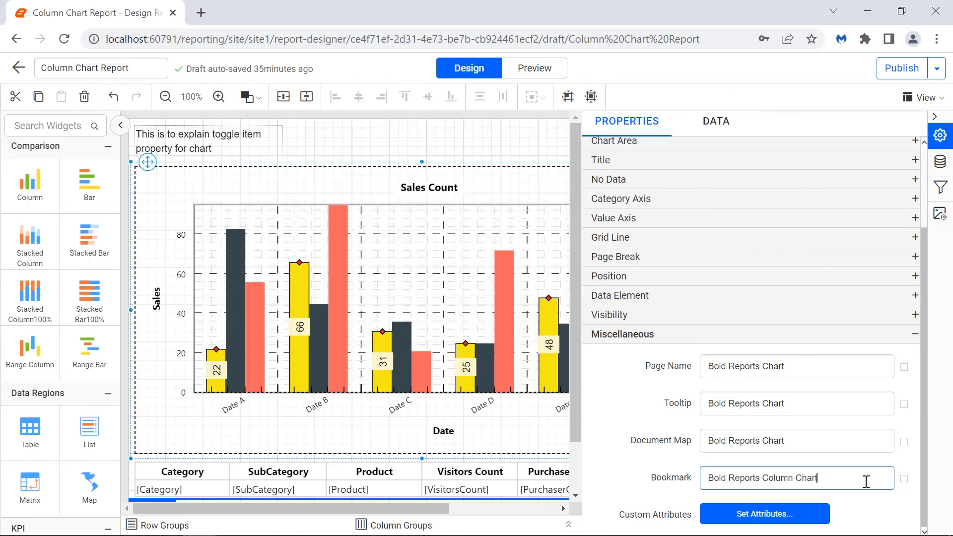
left_click(869, 499)
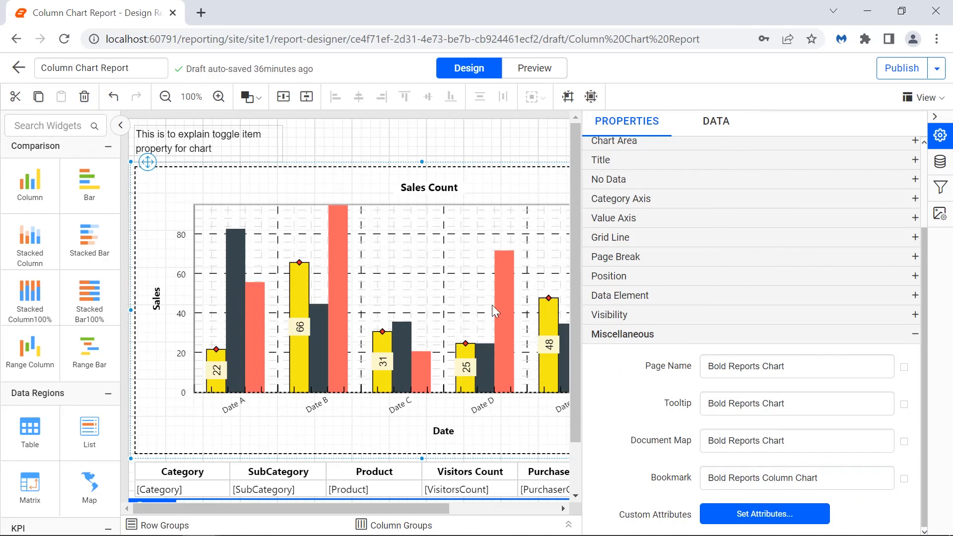
Link the text box above the chart to the "Bold Reports Column Chart" bookmark.
left_click(262, 154)
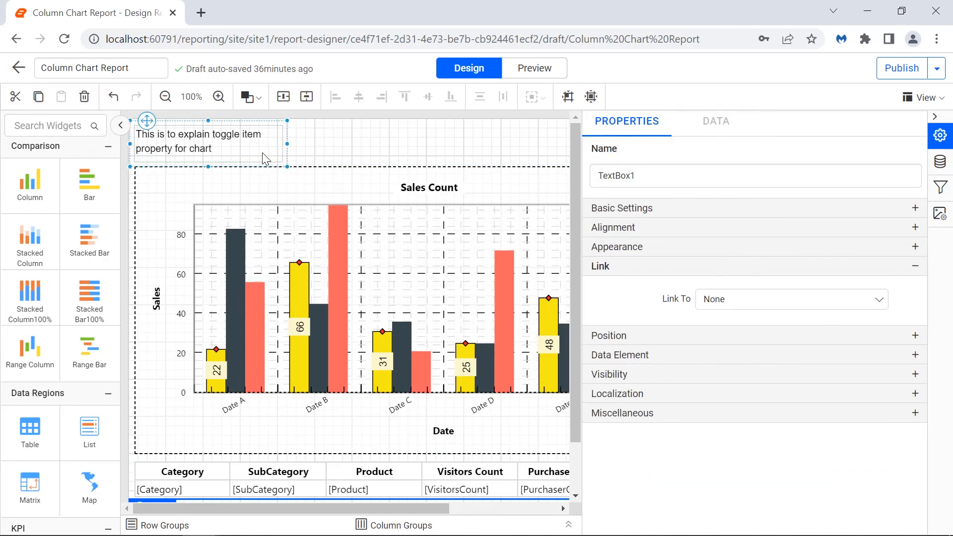
left_click(878, 301)
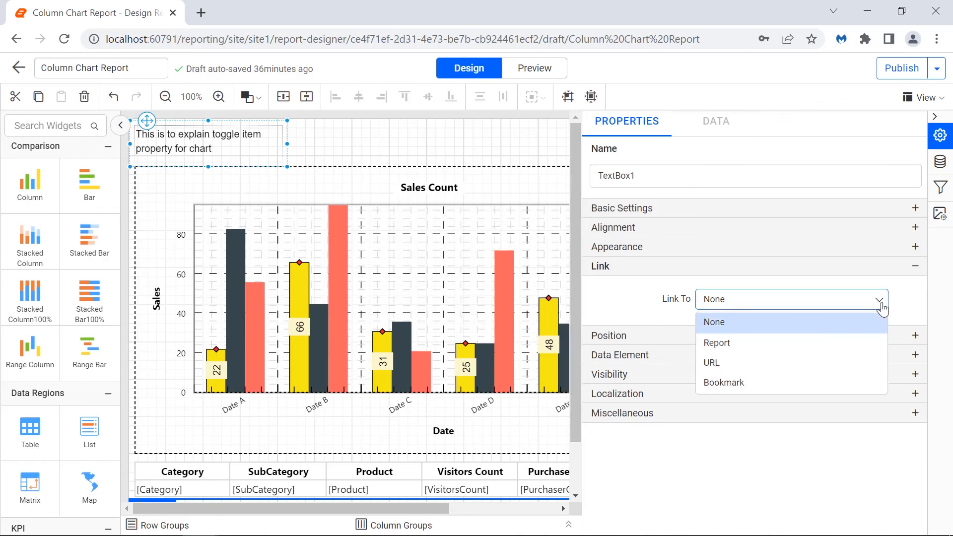
left_click(858, 385)
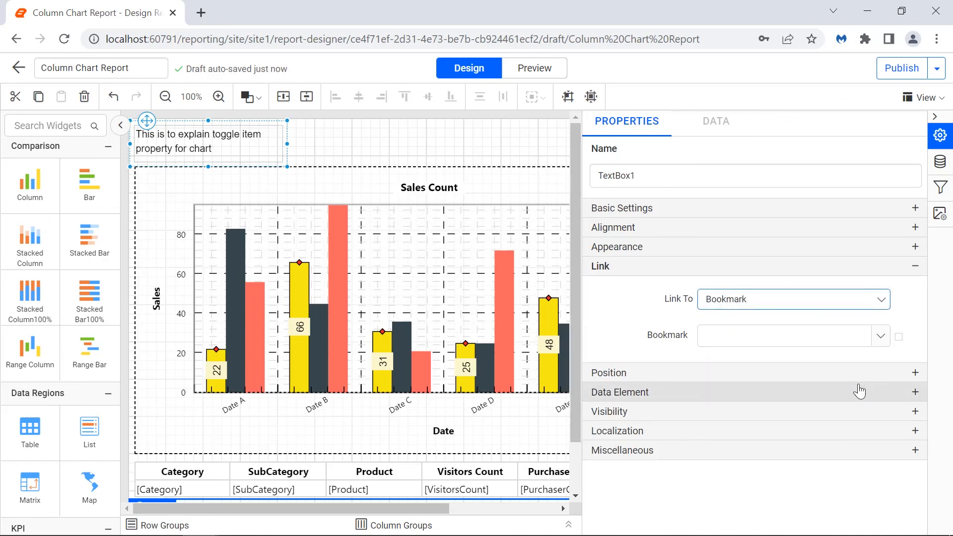
left_click(881, 336)
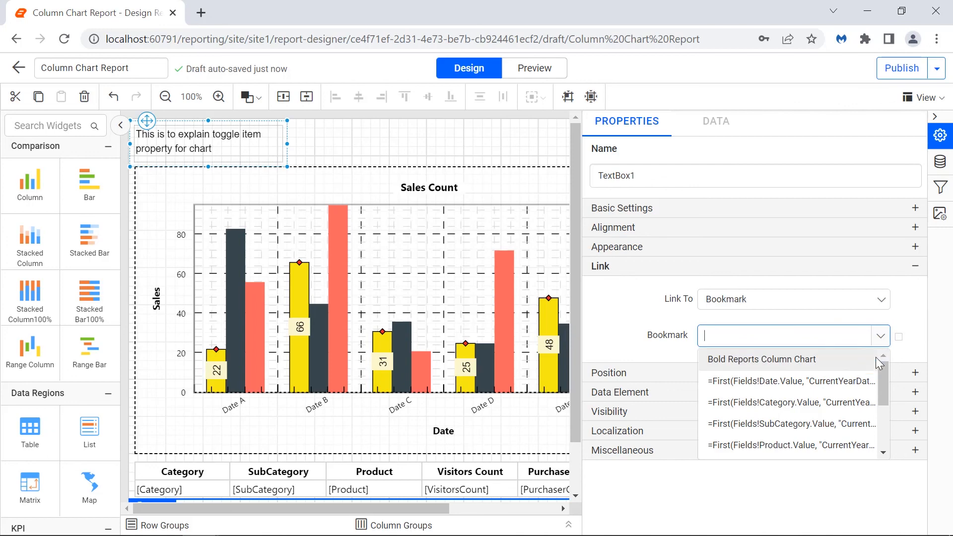
left_click(876, 358)
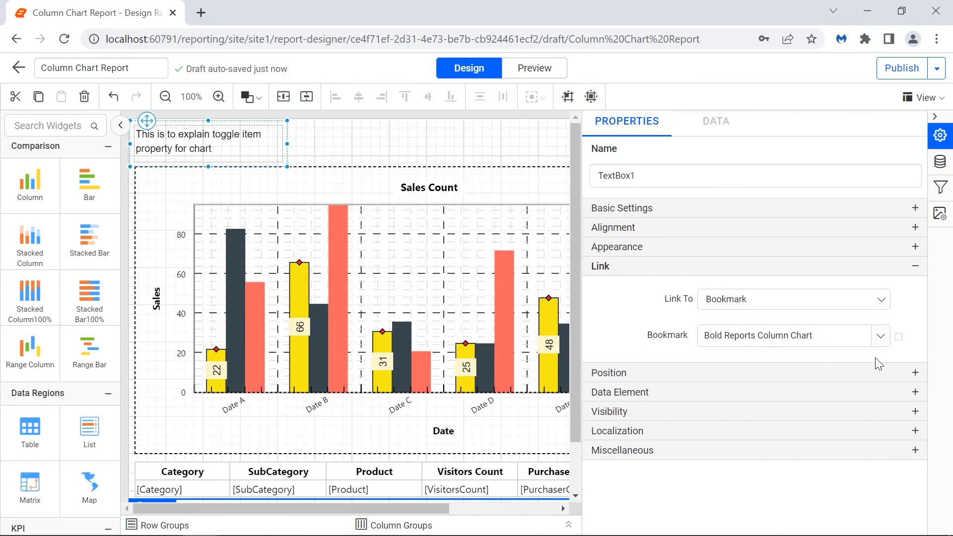
Test the text box's bookmark link to the chart in the report preview with the document map hidden.
left_click(536, 70)
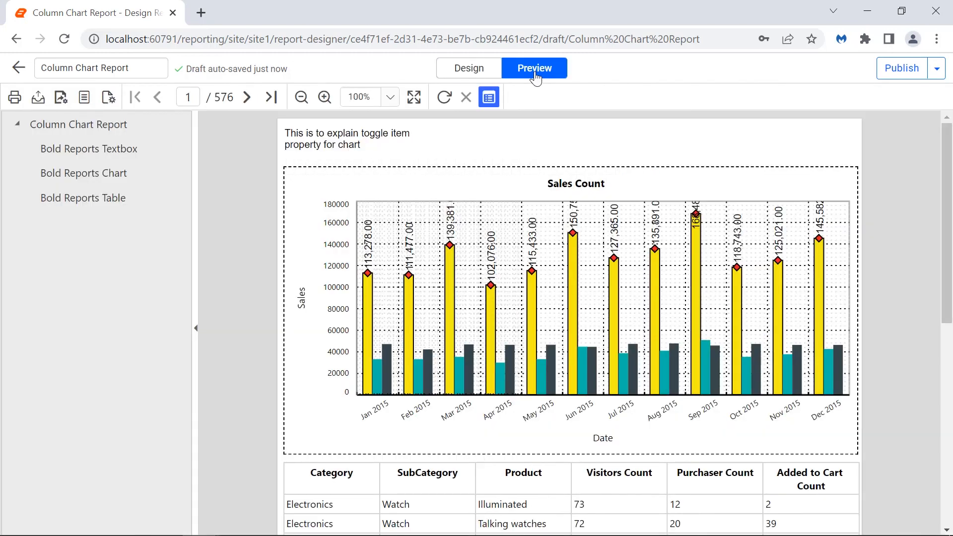
left_click(492, 99)
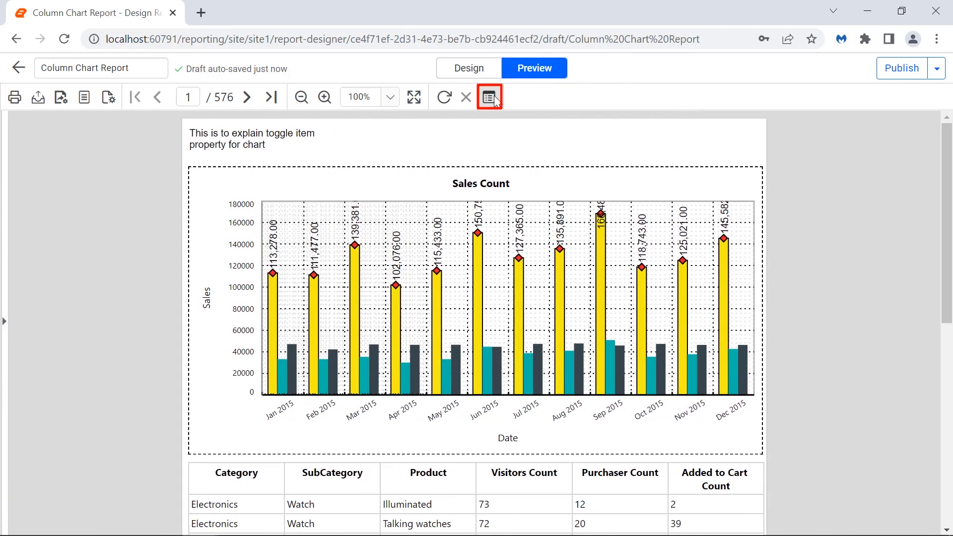
scroll(313, 144, "down", 2)
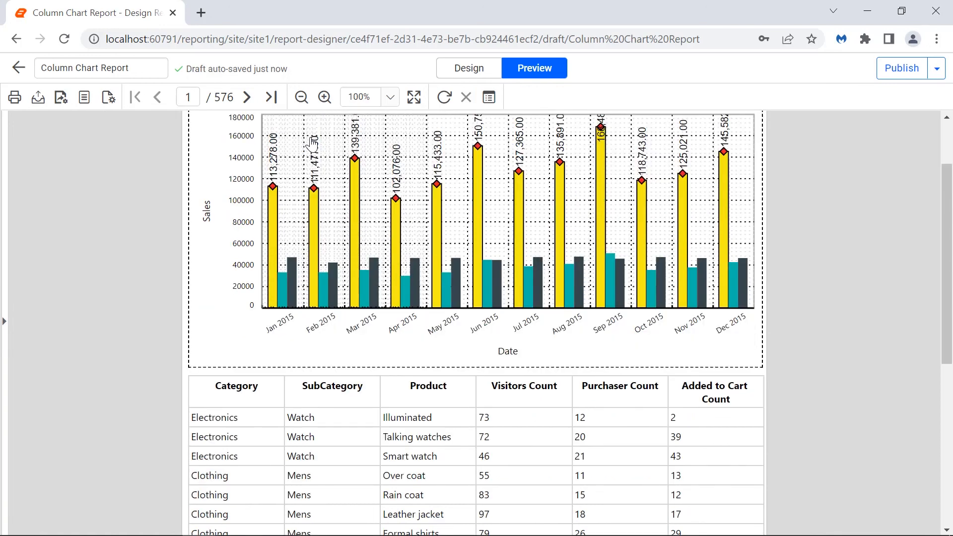